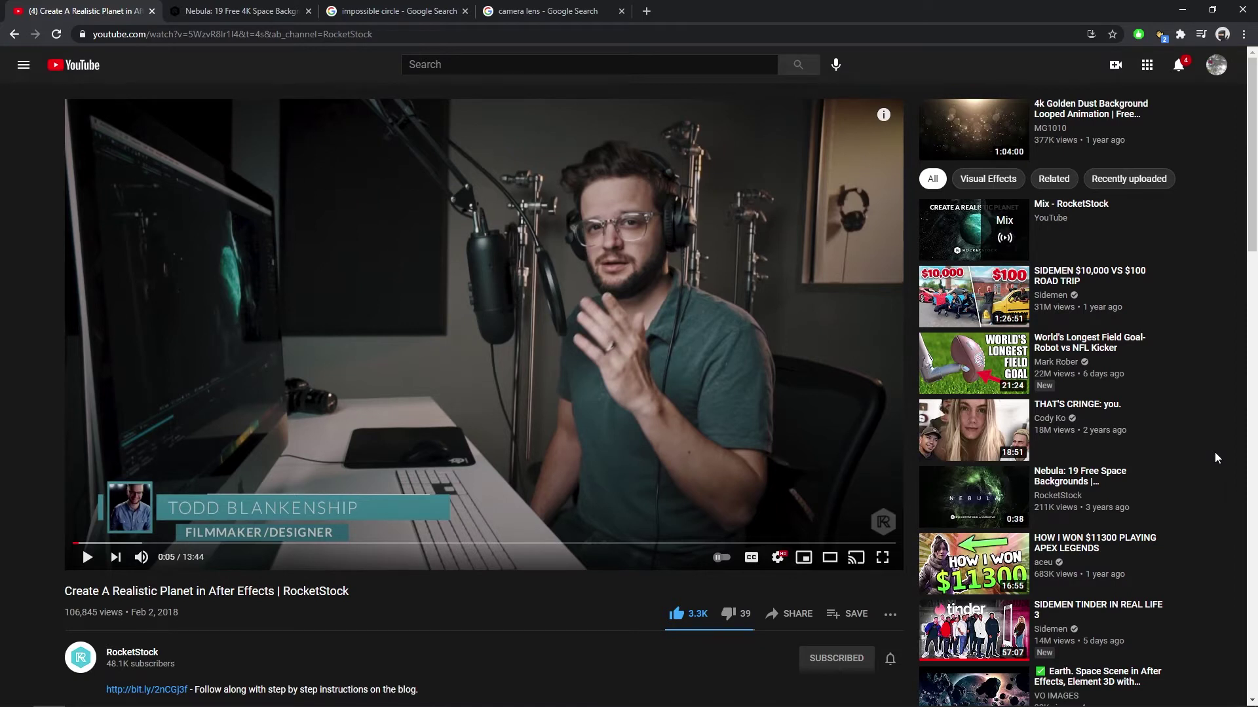
# Step: Look through the RocketStock page for the Nebula pack of 19 free 4K space background elements
pyautogui.click(241, 8)
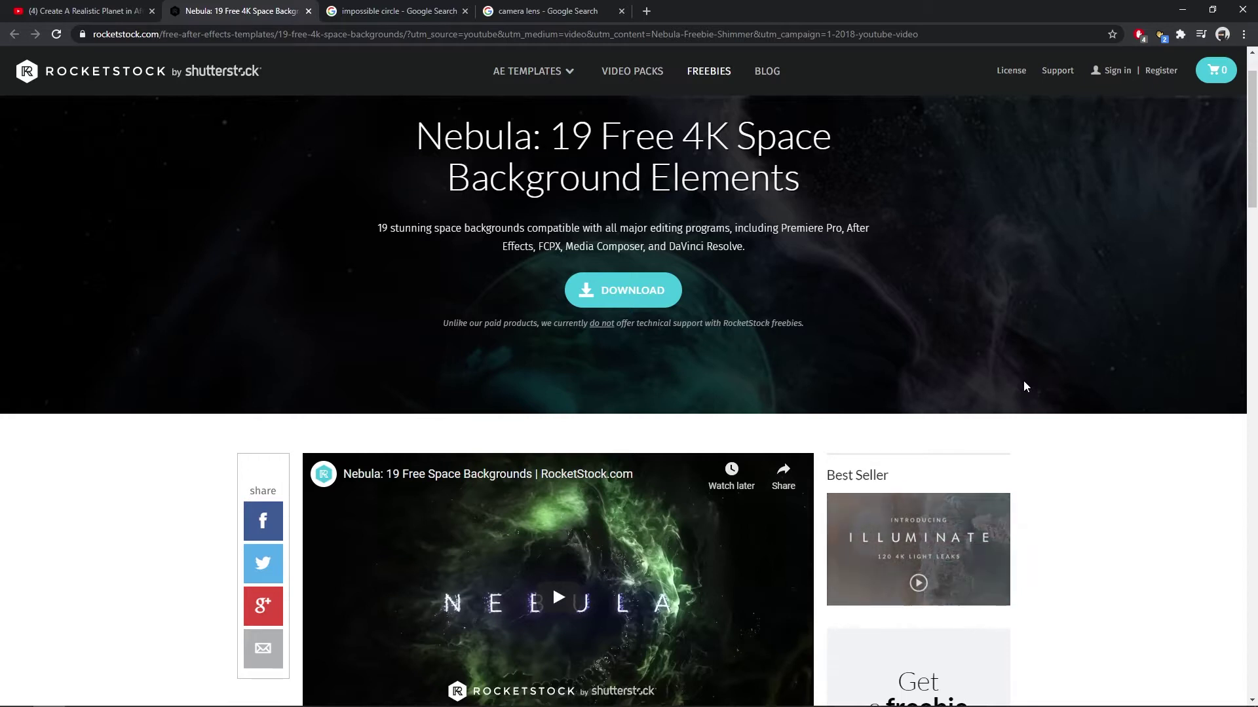
pyautogui.scroll(-10, 1047, 340)
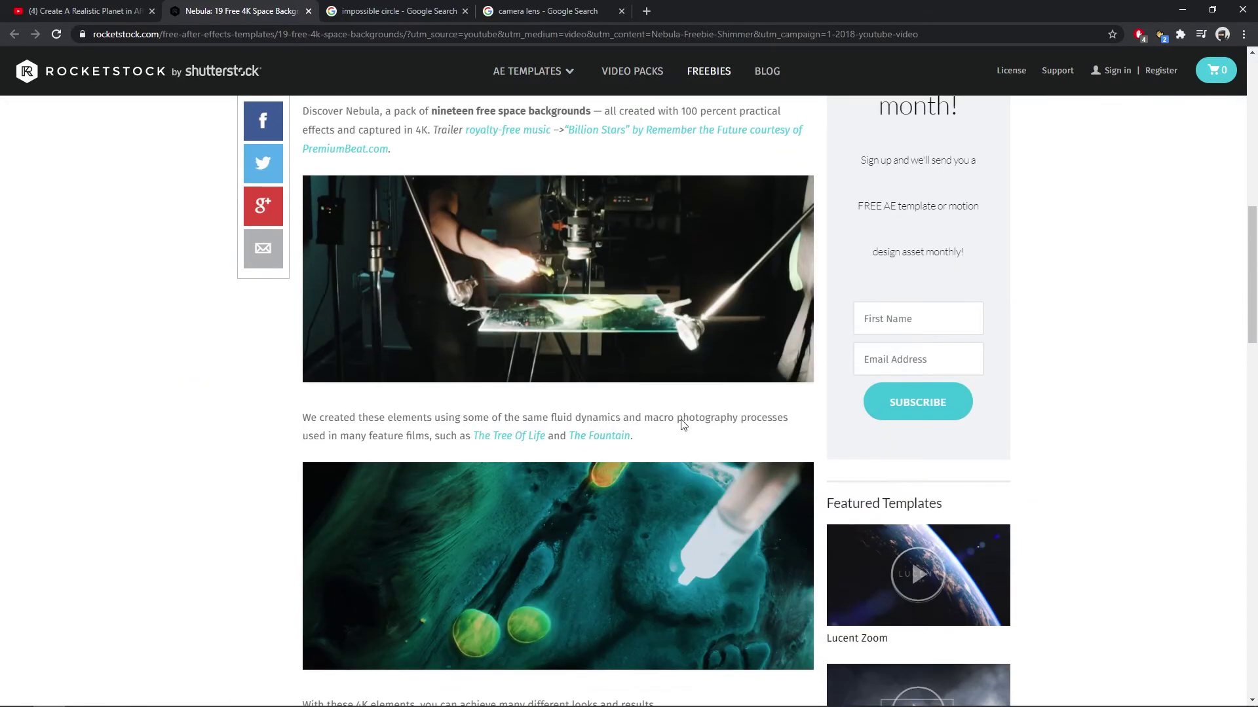
pyautogui.scroll(-3, 1213, 402)
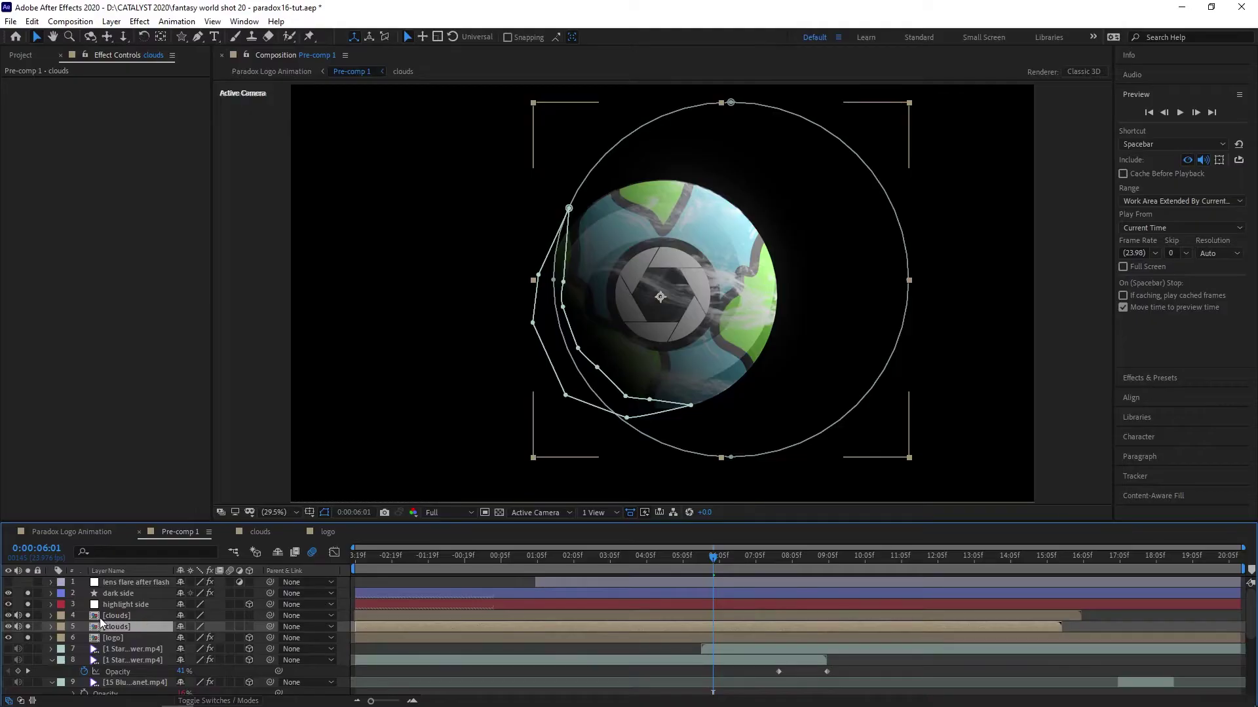
# Step: In After Effects, examine the dark side, logo, clouds and highlight side layers of Pre-comp 1, and open the lower clouds pre-comp
pyautogui.click(105, 595)
pyautogui.click(110, 634)
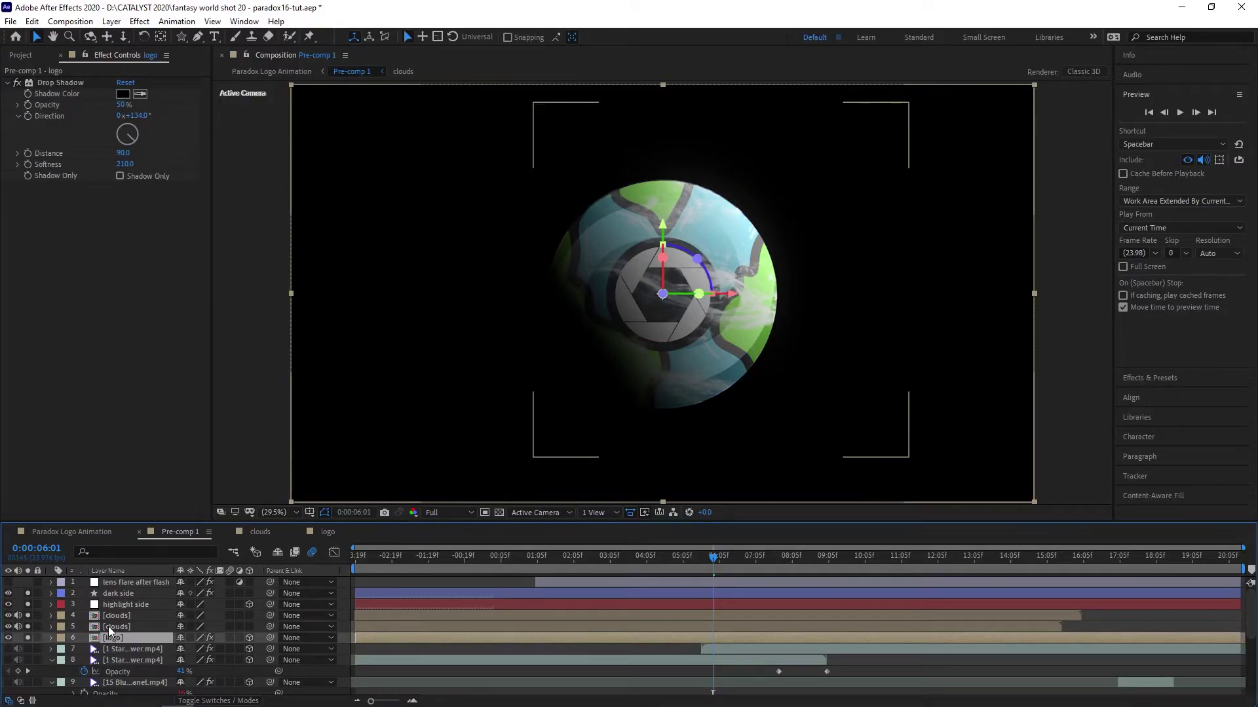
pyautogui.click(109, 627)
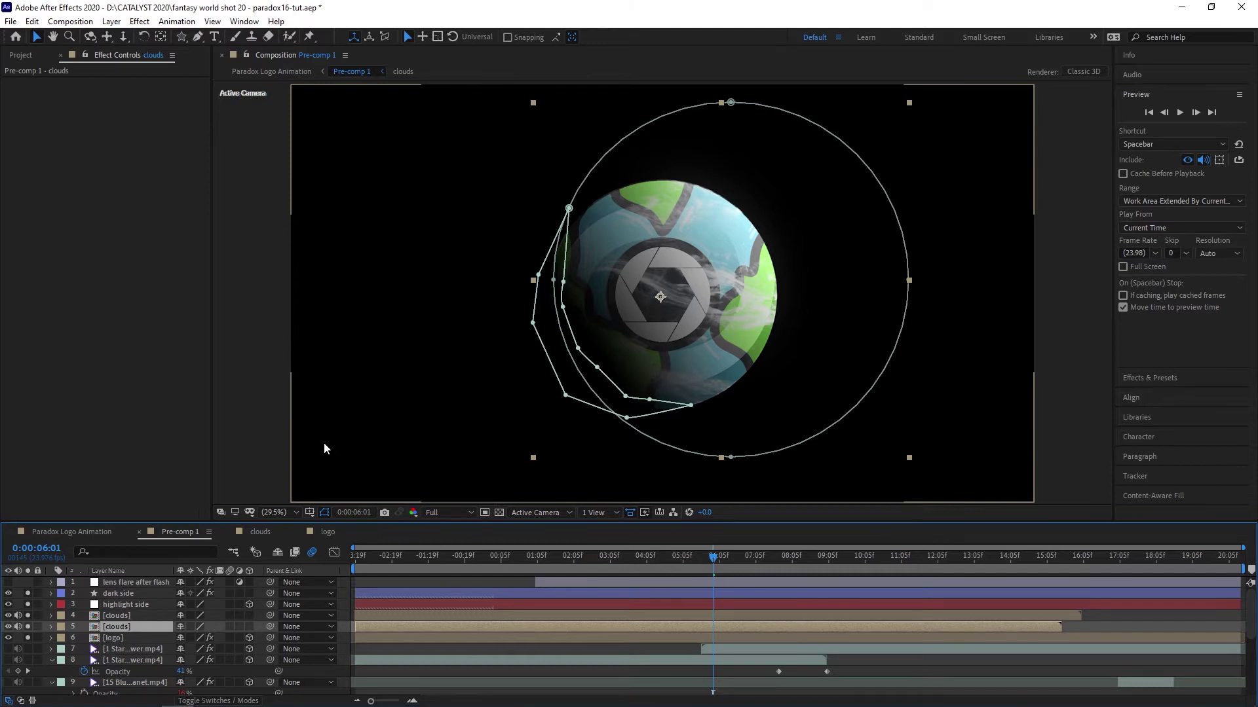
pyautogui.click(112, 607)
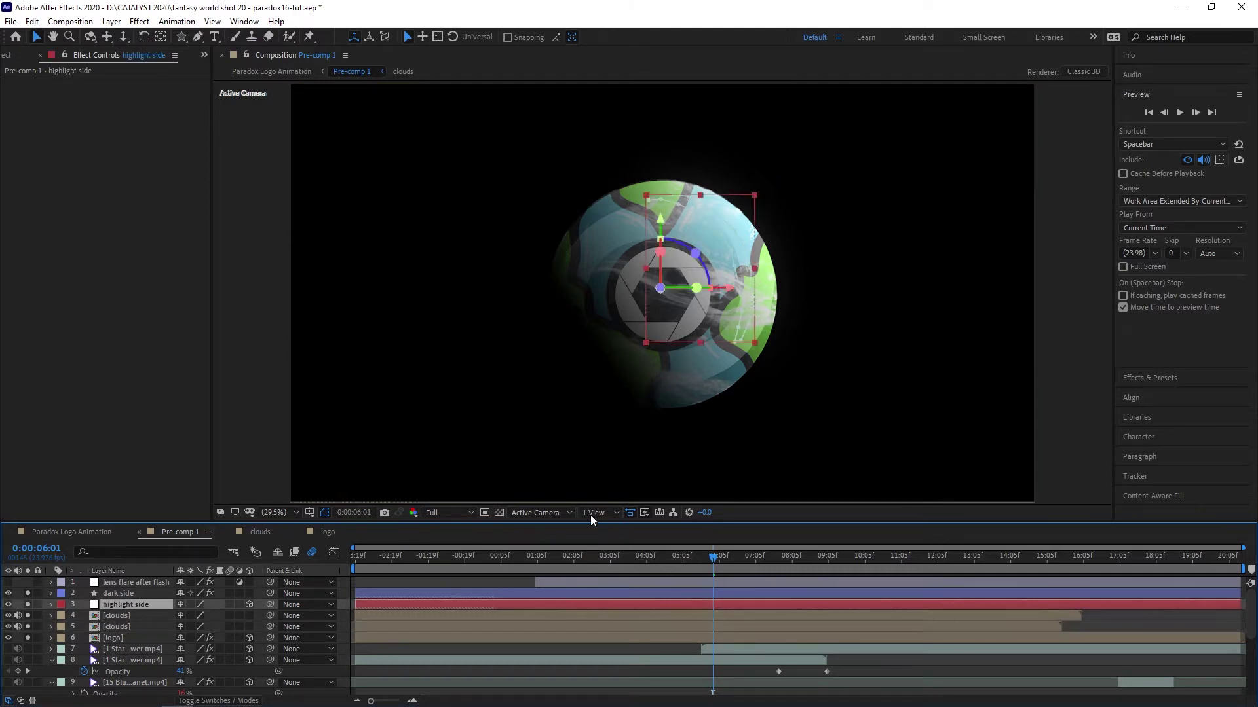
pyautogui.click(105, 627)
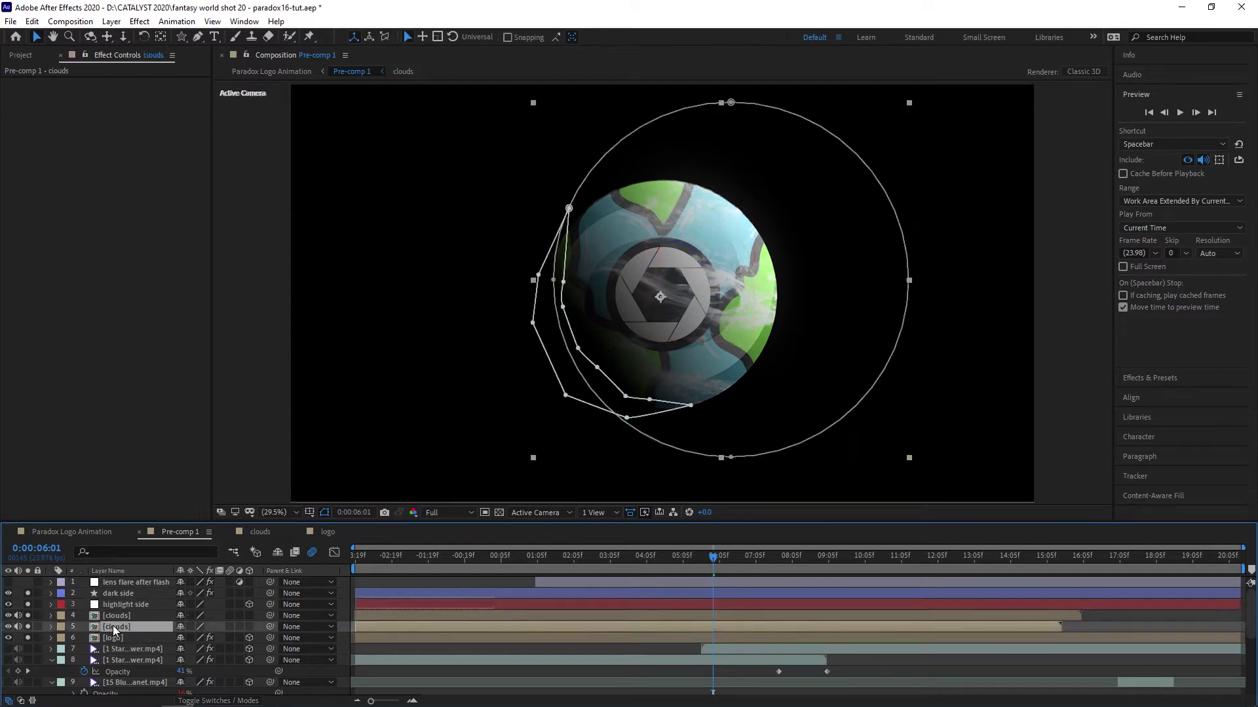
pyautogui.doubleClick(112, 627)
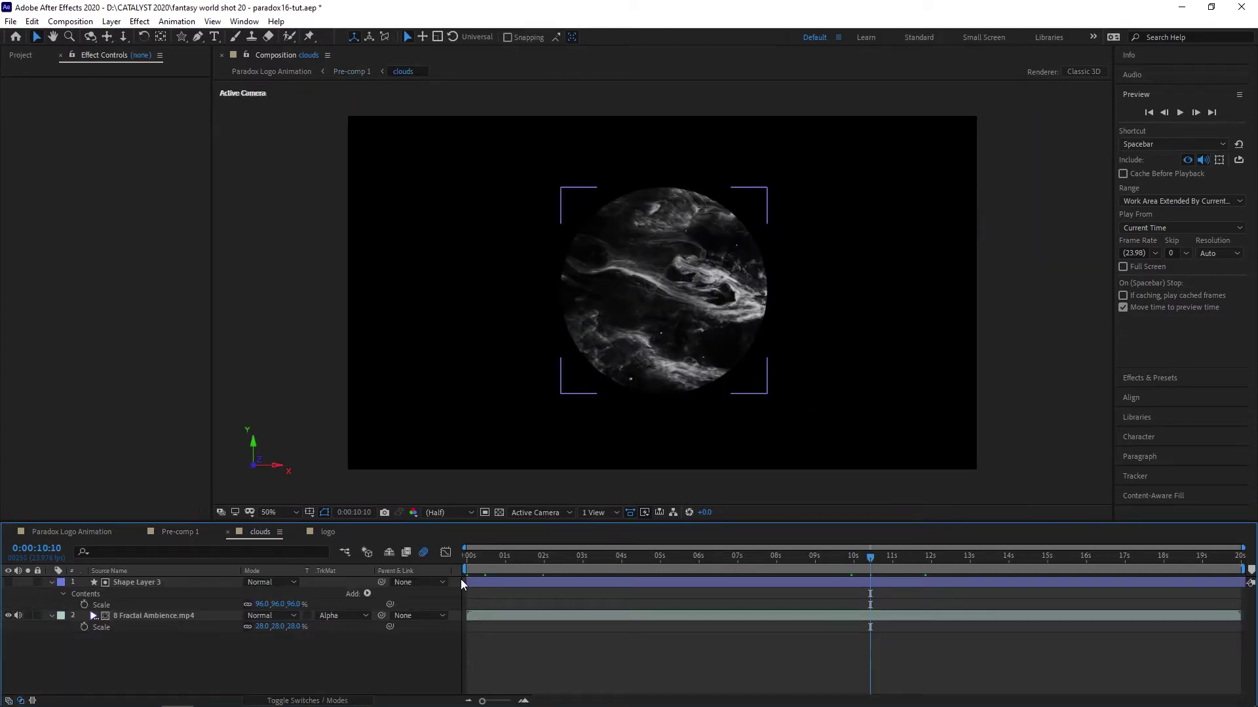
# Step: Show the Shape Layer 3 circle with the 8 Fractal Ambience.mp4 footage hidden, and restore both layers' visibility
pyautogui.click(8, 582)
pyautogui.click(8, 616)
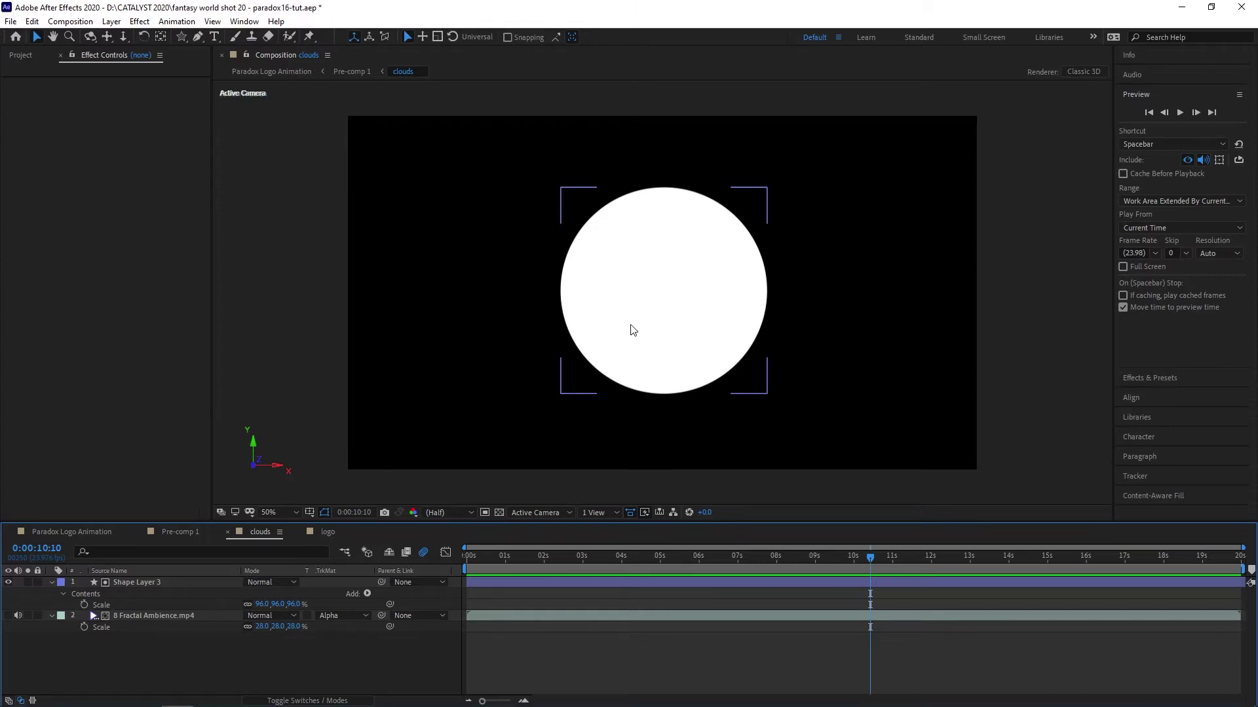
pyautogui.click(8, 583)
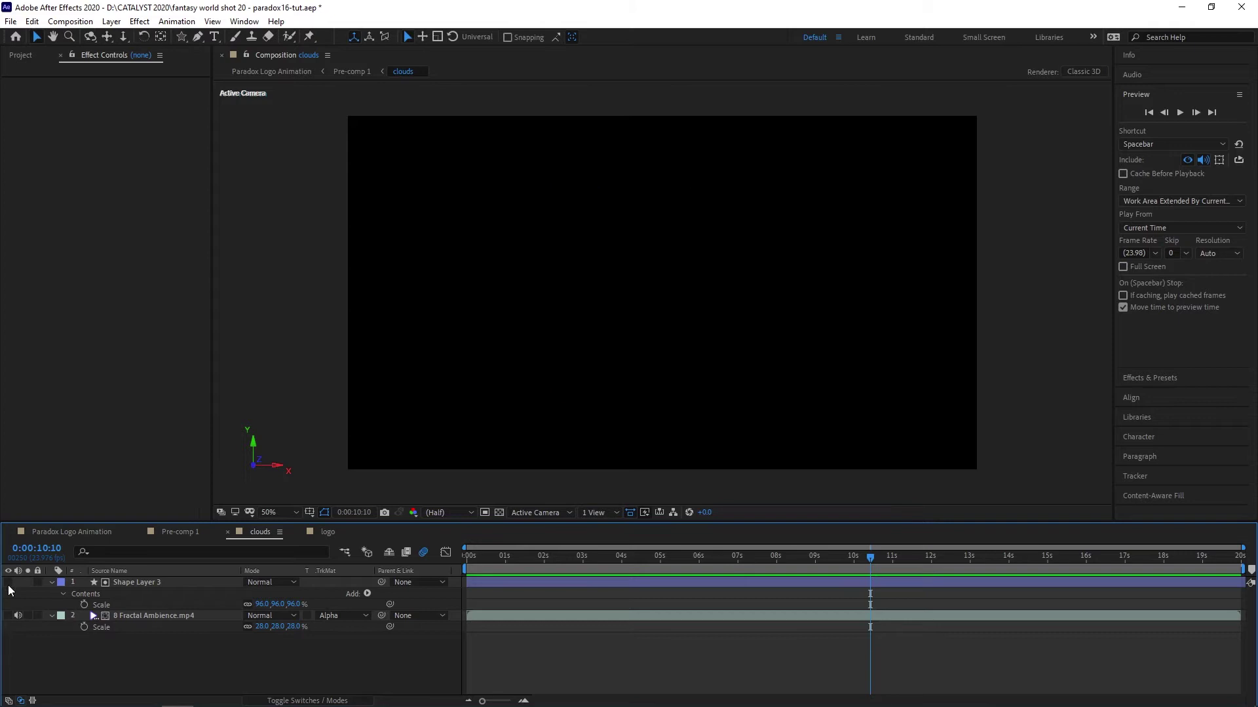
pyautogui.click(8, 616)
# Step: Compare the 8 Fractal Ambience.mp4 footage with its Hue/Saturation effect disabled and enabled
pyautogui.click(145, 615)
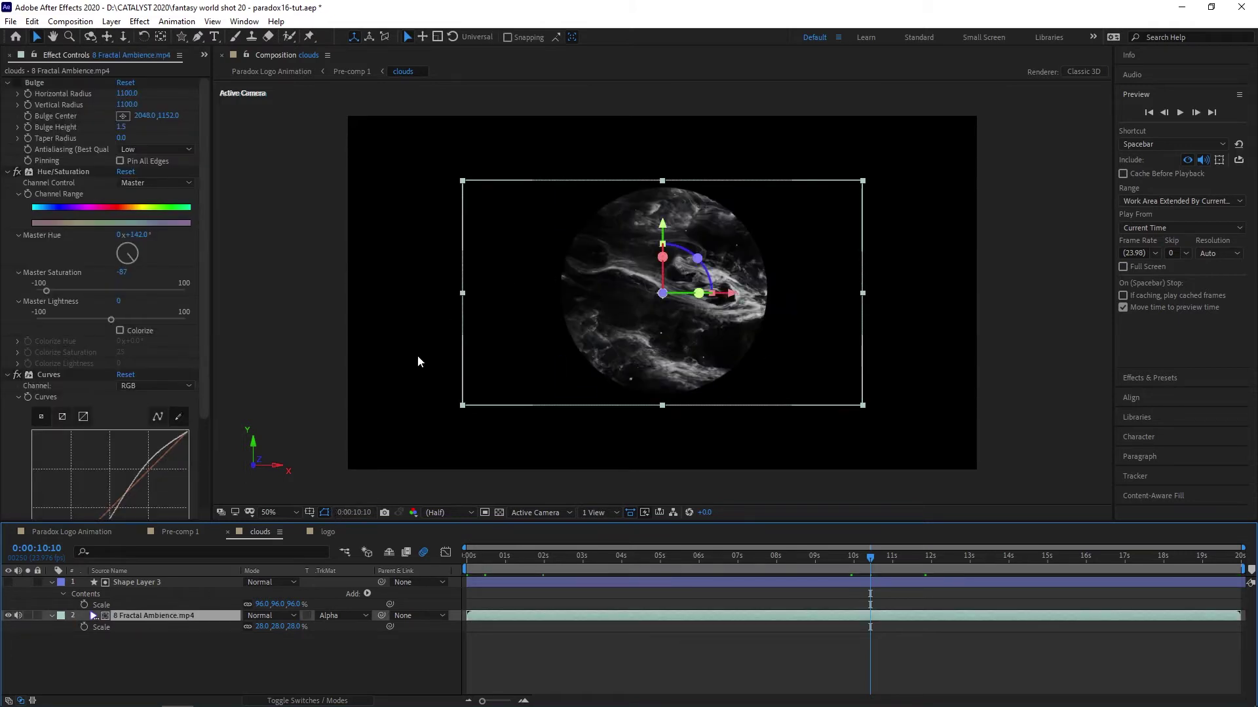
pyautogui.click(17, 172)
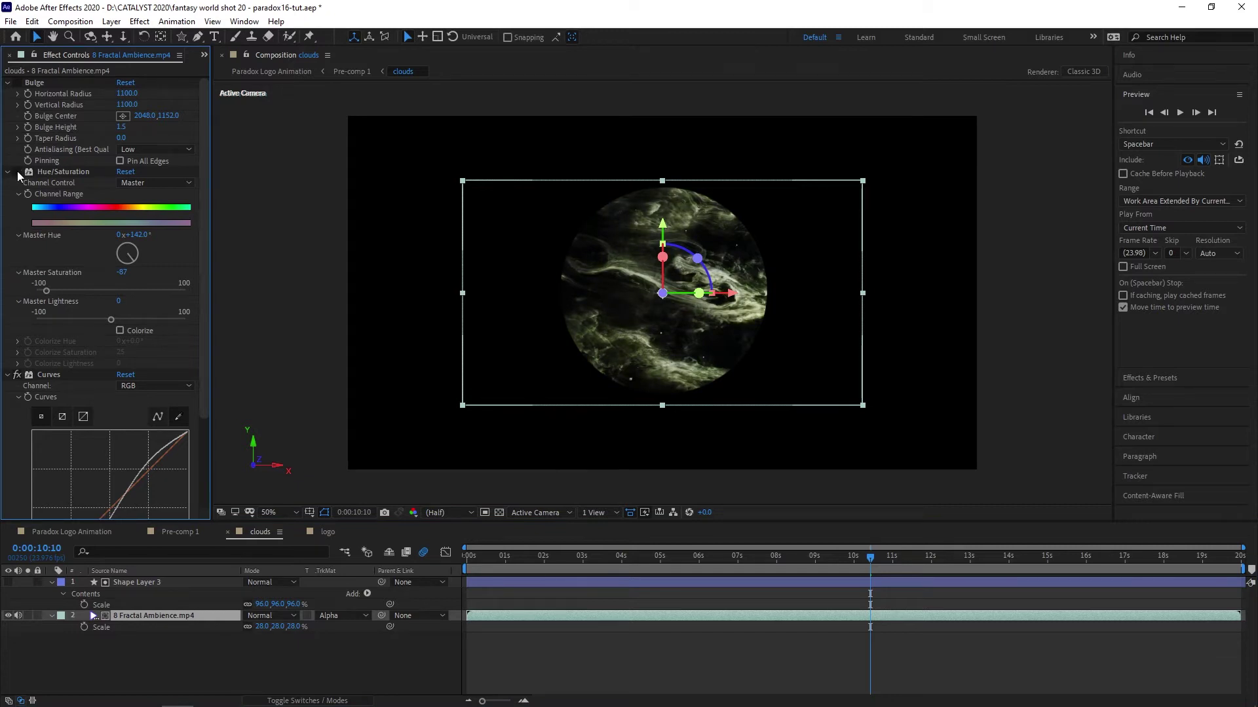
pyautogui.click(17, 172)
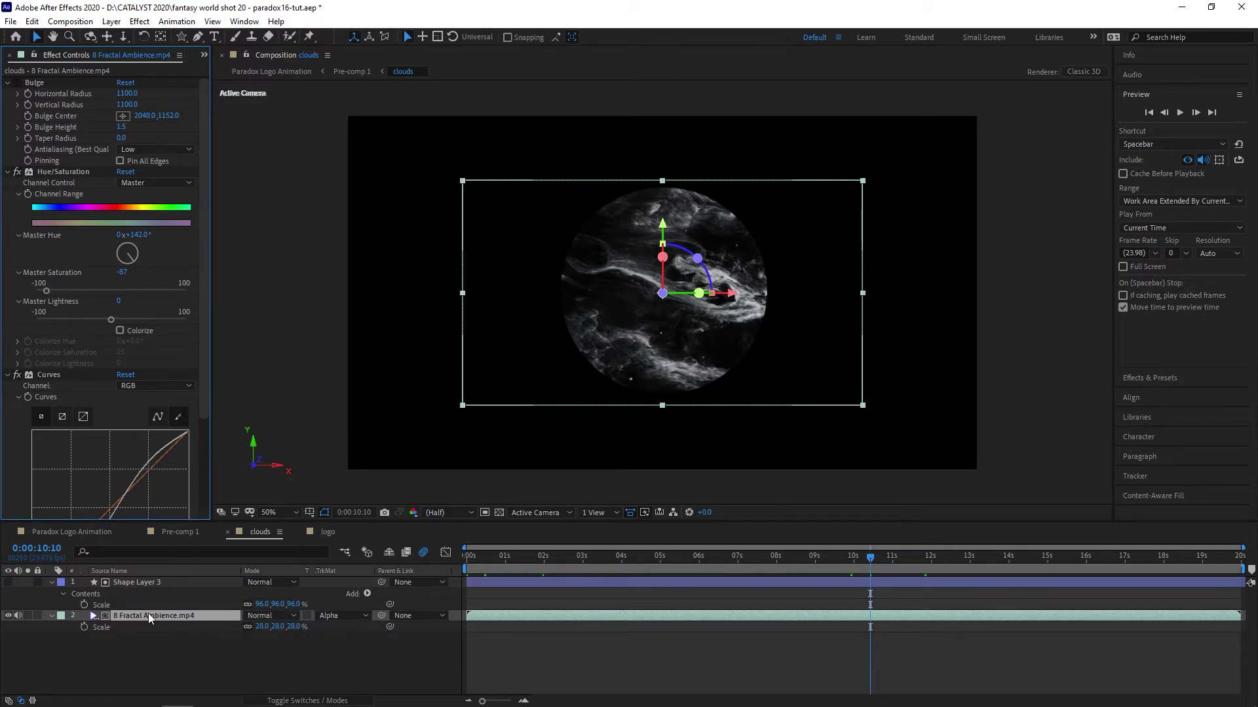
# Step: Remove the track matte from the 8 Fractal Ambience.mp4 layer and enlarge its scale to 44%
pyautogui.click(339, 619)
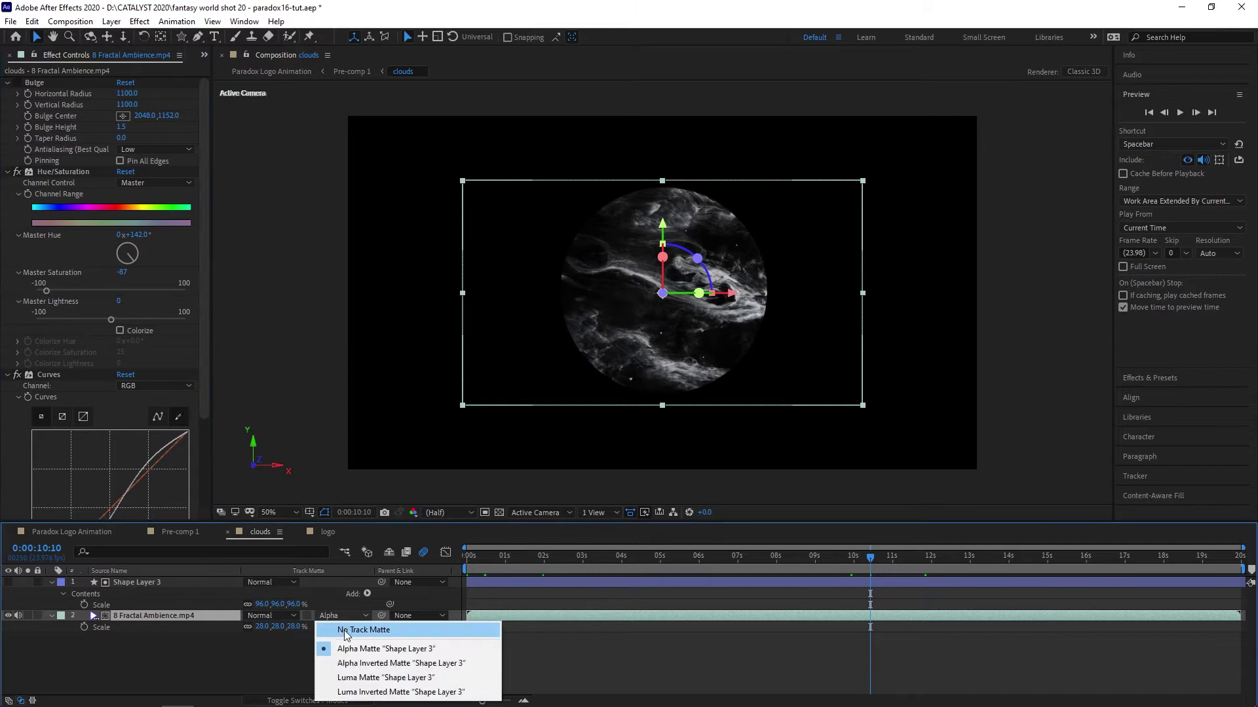
pyautogui.click(346, 630)
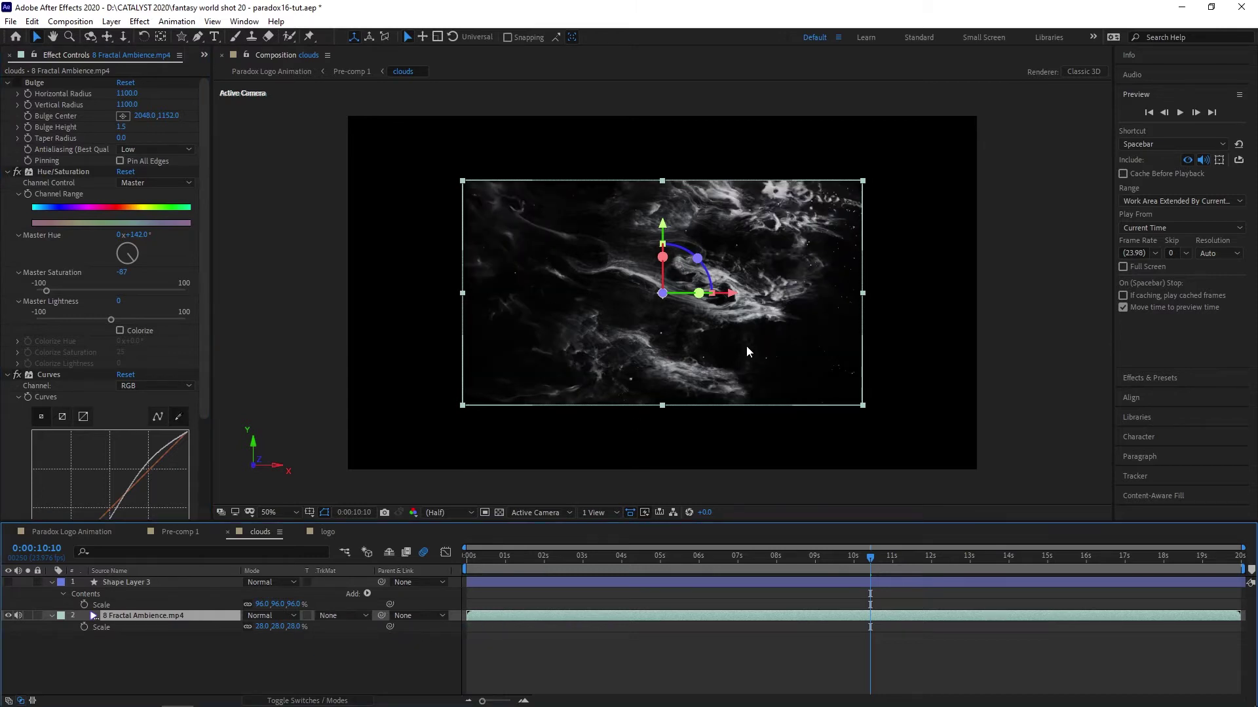
pyautogui.write('100')
pyautogui.press('Return')
pyautogui.moveTo(296, 631); pyautogui.dragTo(253, 626)
pyautogui.click(400, 654)
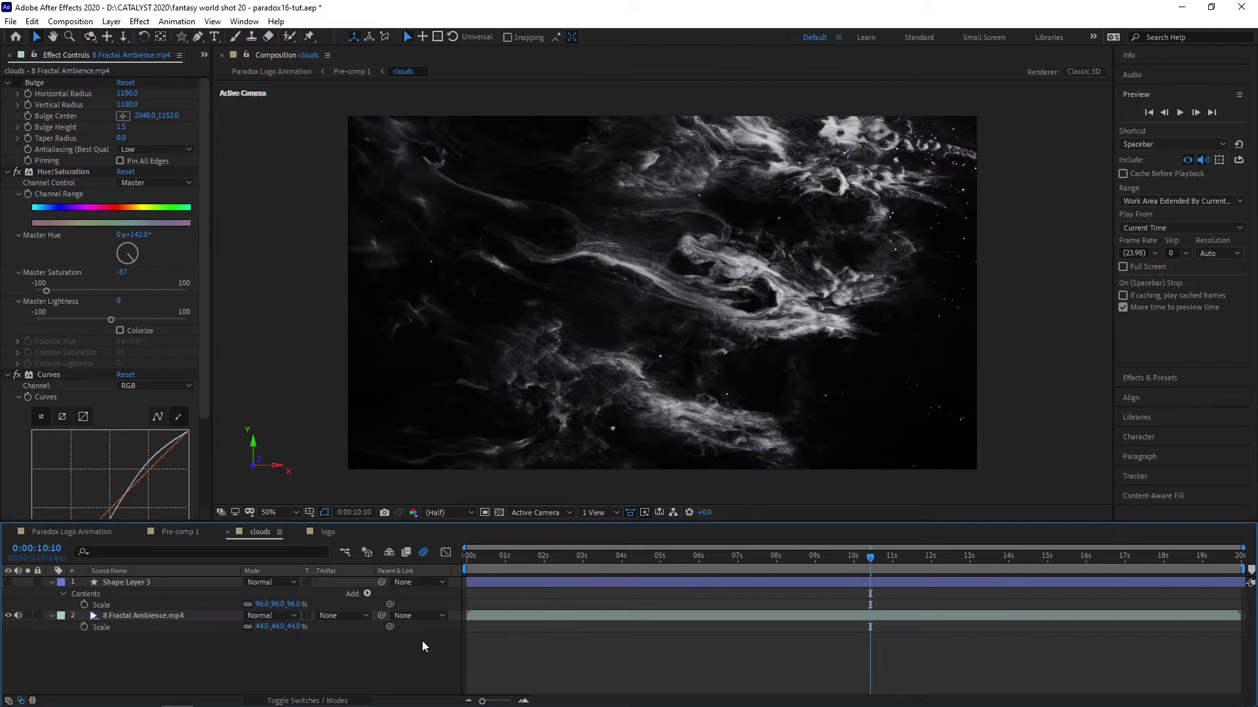
# Step: Apply the alpha matte from Shape Layer 3 to the 8 Fractal Ambience.mp4 layer and set its scale to 28%
pyautogui.click(332, 614)
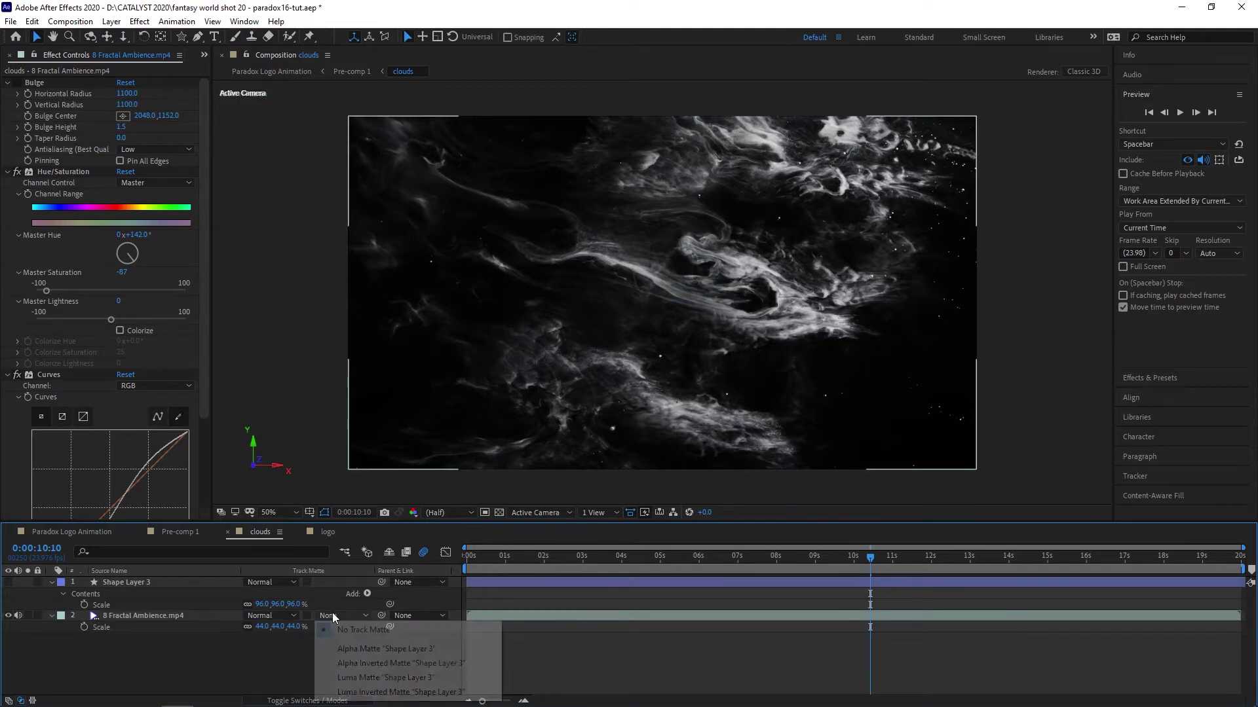
pyautogui.click(342, 649)
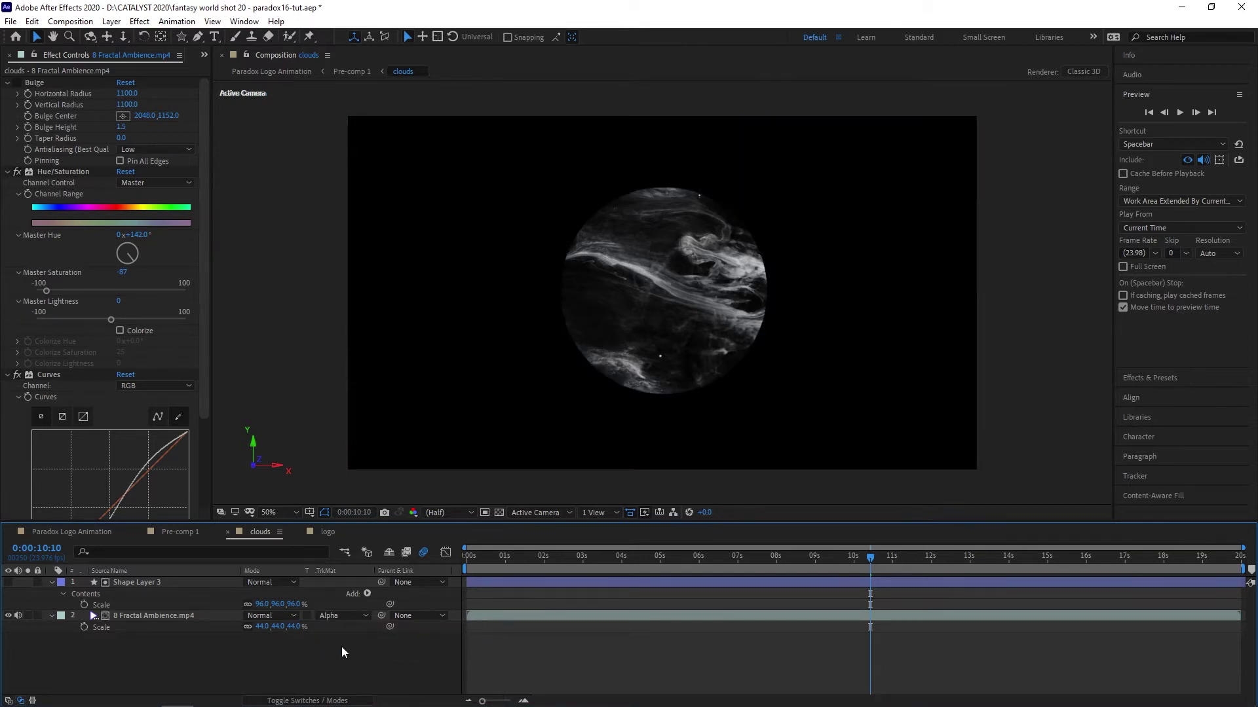
pyautogui.click(293, 625)
pyautogui.write('28')
pyautogui.press('Return')
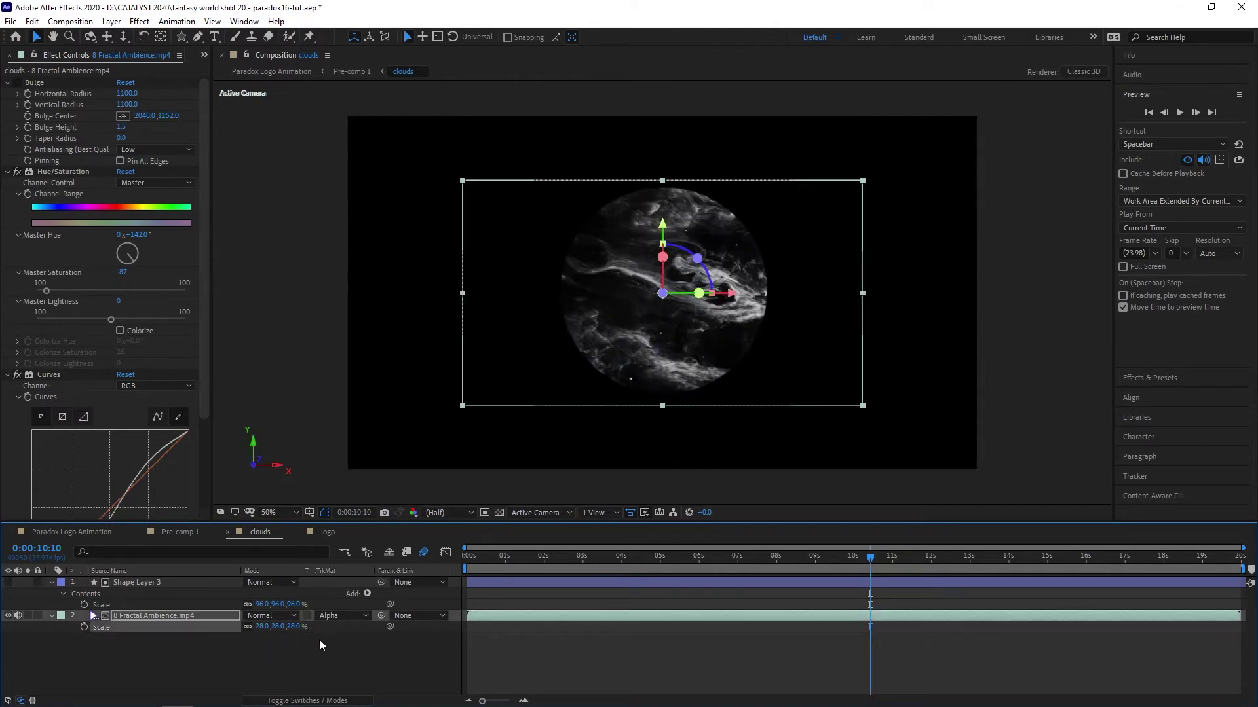
pyautogui.click(335, 658)
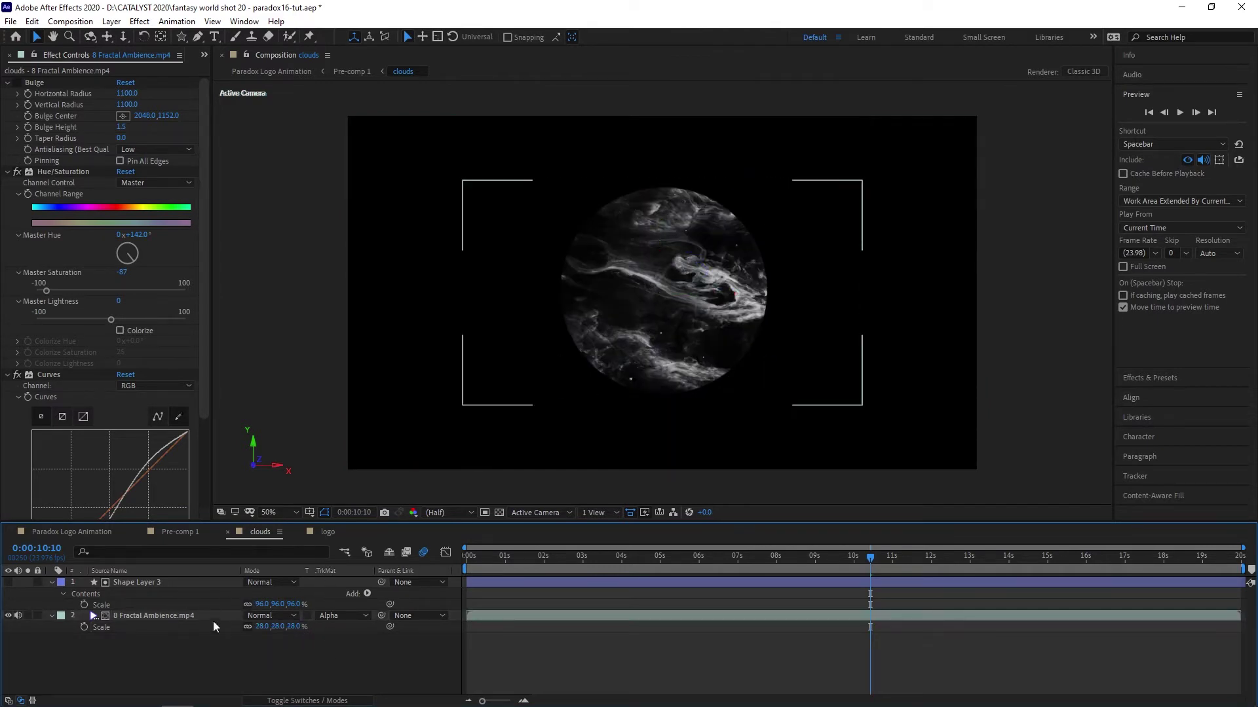
# Step: Return to Pre-comp 1 and compare the planet with the highlight side layer switched off and on
pyautogui.click(182, 533)
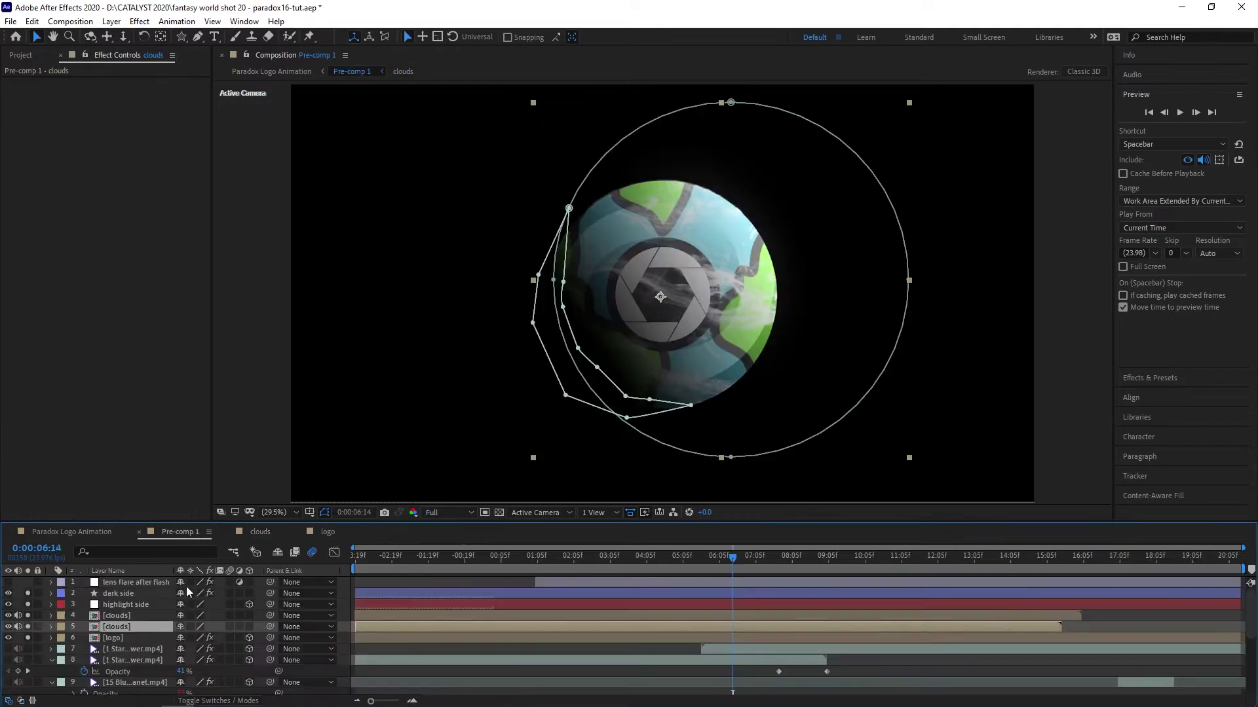
pyautogui.click(133, 604)
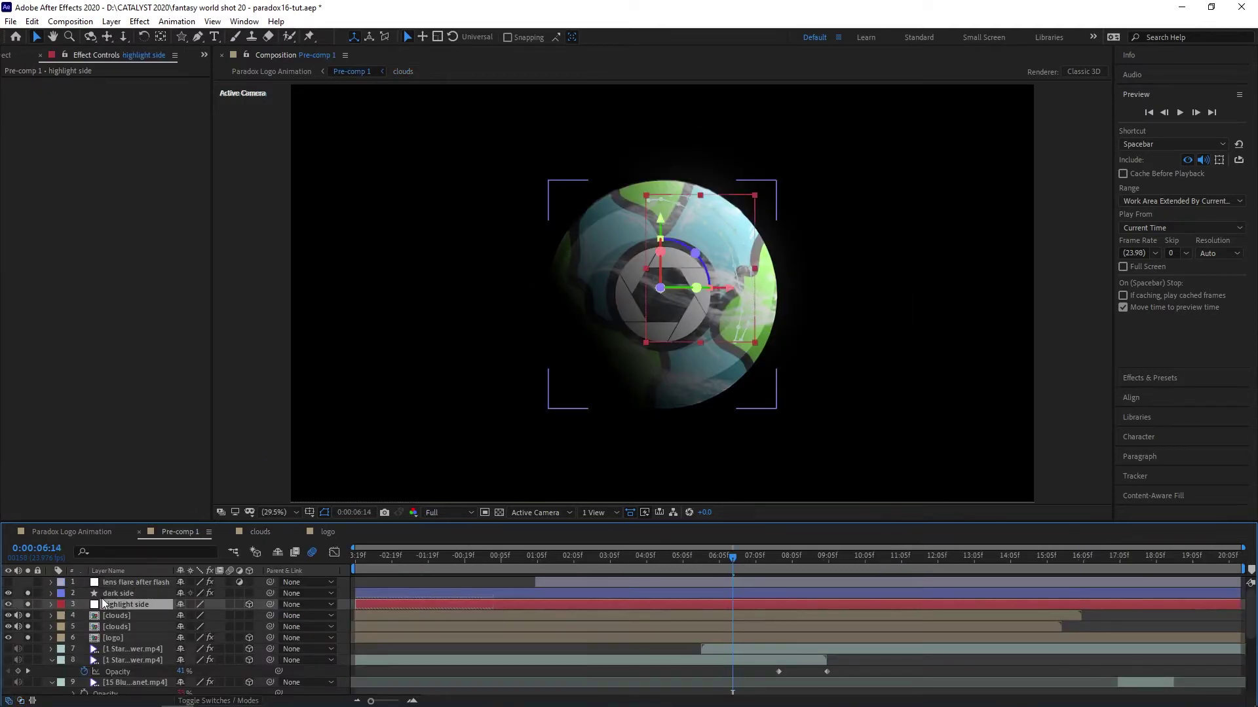
pyautogui.click(9, 604)
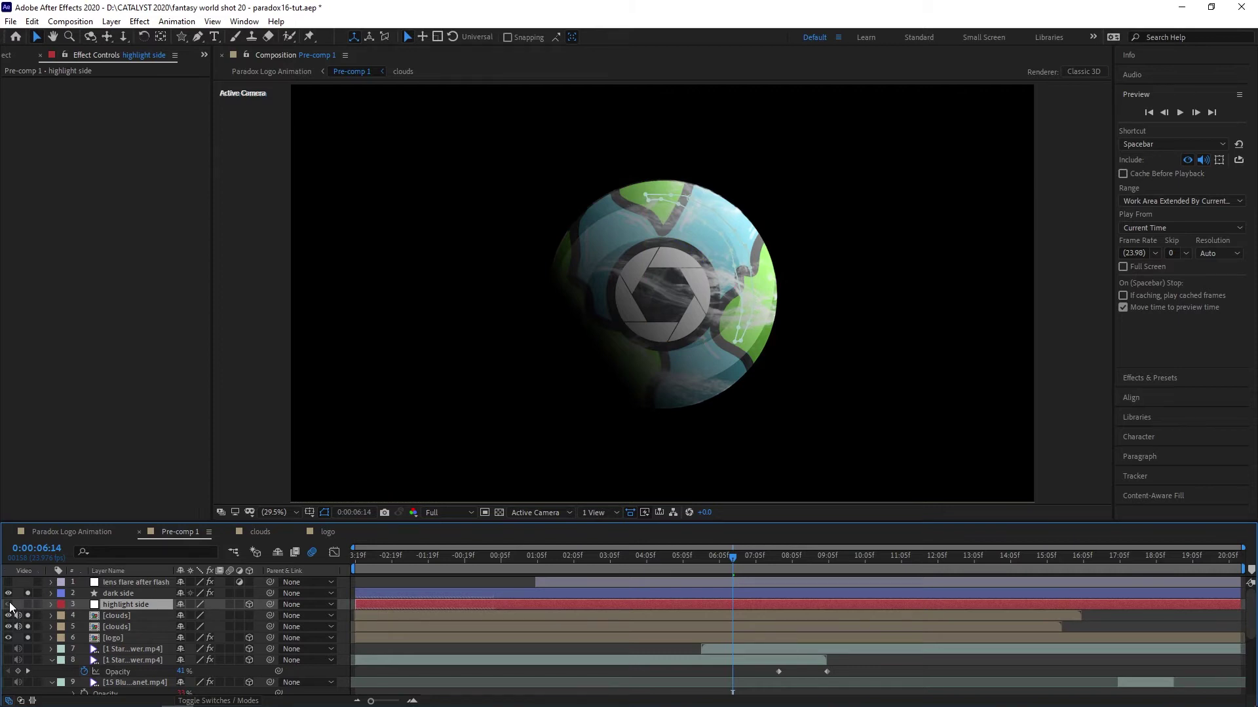
pyautogui.click(21, 606)
pyautogui.click(28, 605)
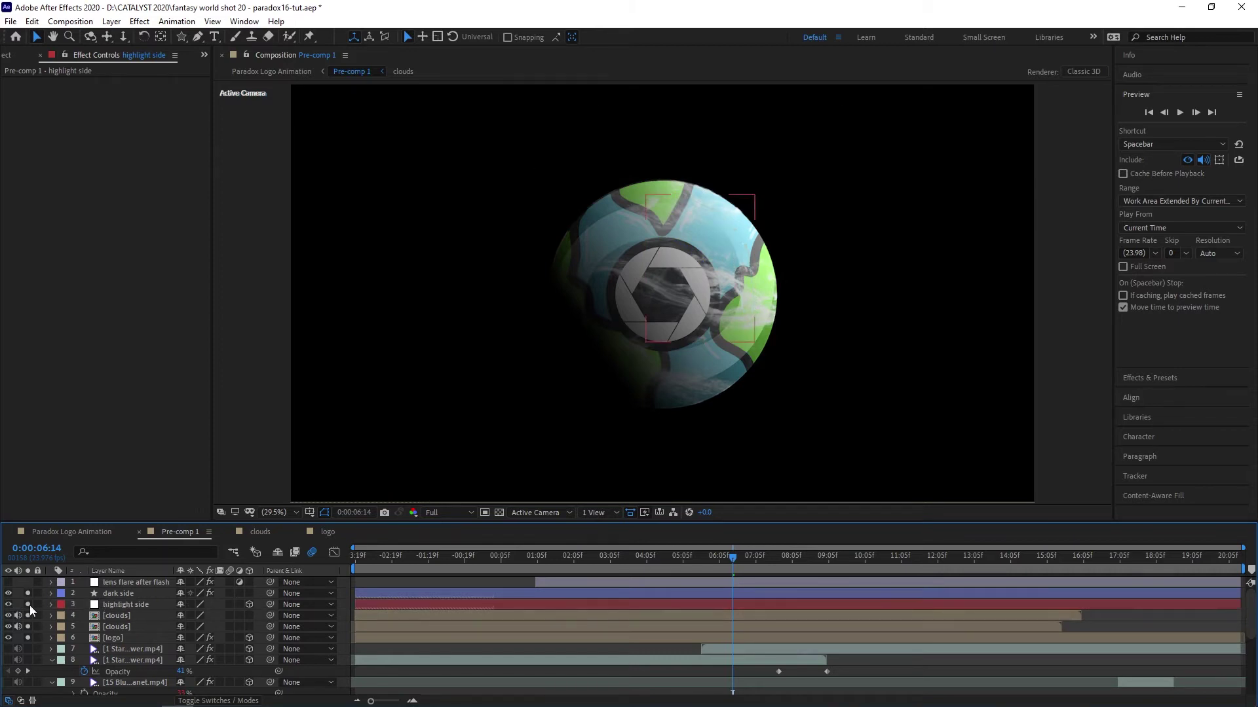
pyautogui.click(28, 604)
pyautogui.click(27, 604)
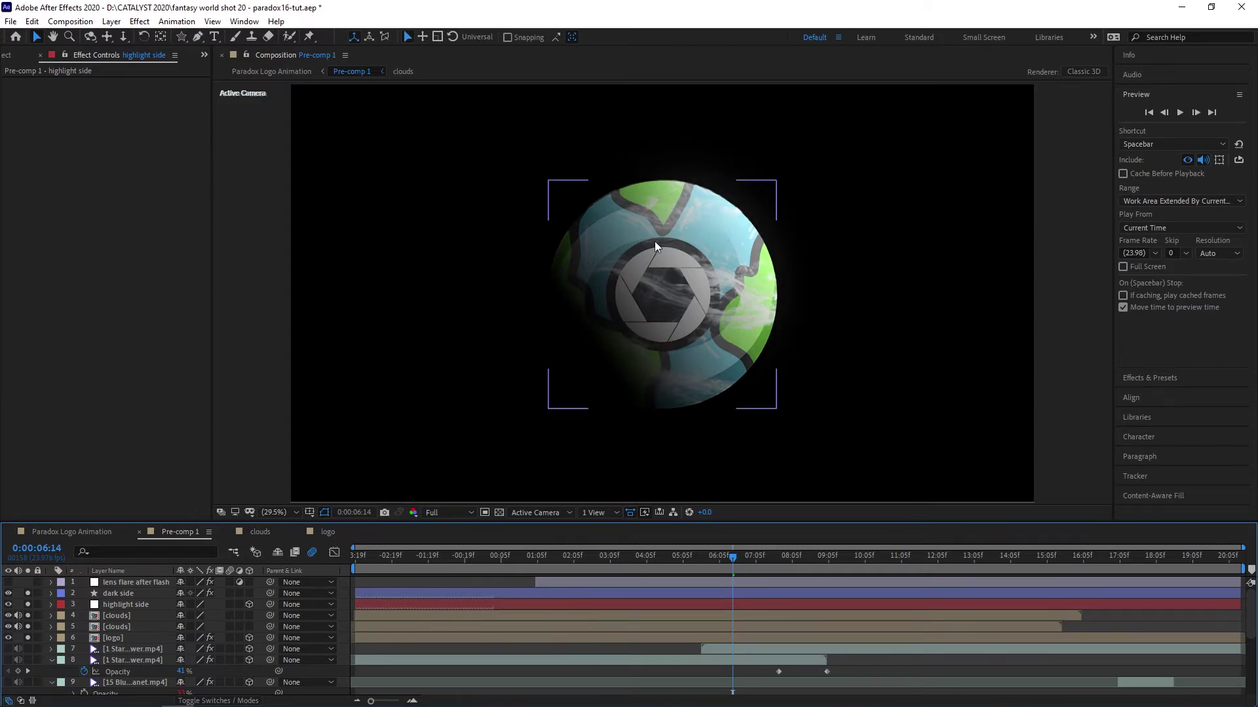
# Step: Show the layers' blending modes and draw a sample circle beside the planet on the dark side layer with the Ellipse tool
pyautogui.click(154, 593)
pyautogui.press('F4')
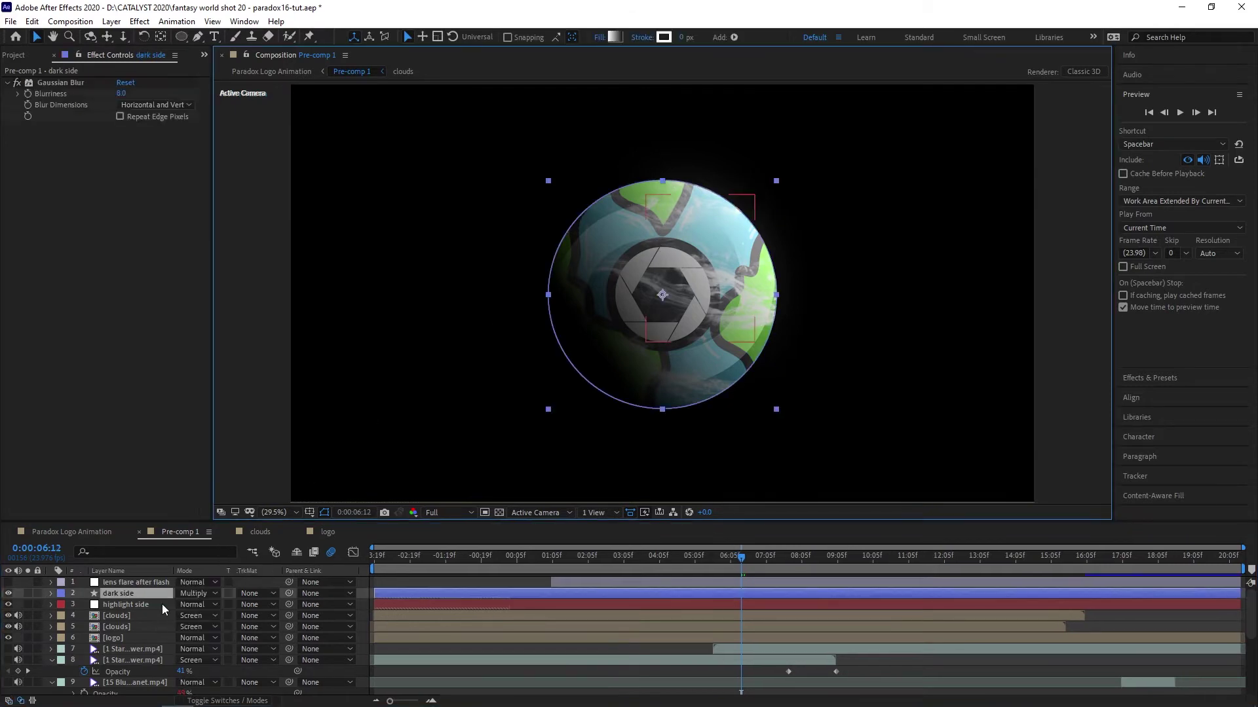
pyautogui.click(186, 40)
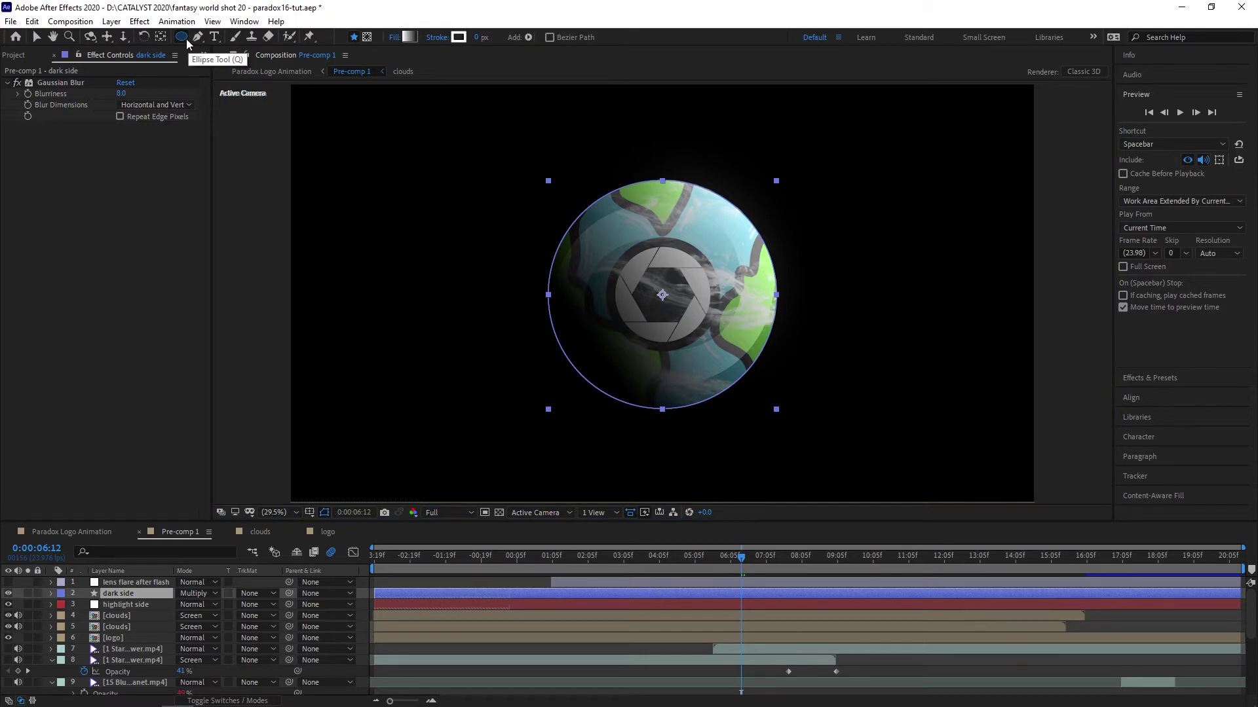
pyautogui.moveTo(386, 145)
pyautogui.mouseDown()
pyautogui.moveTo(581, 343)
pyautogui.moveTo(541, 319)
pyautogui.mouseUp()
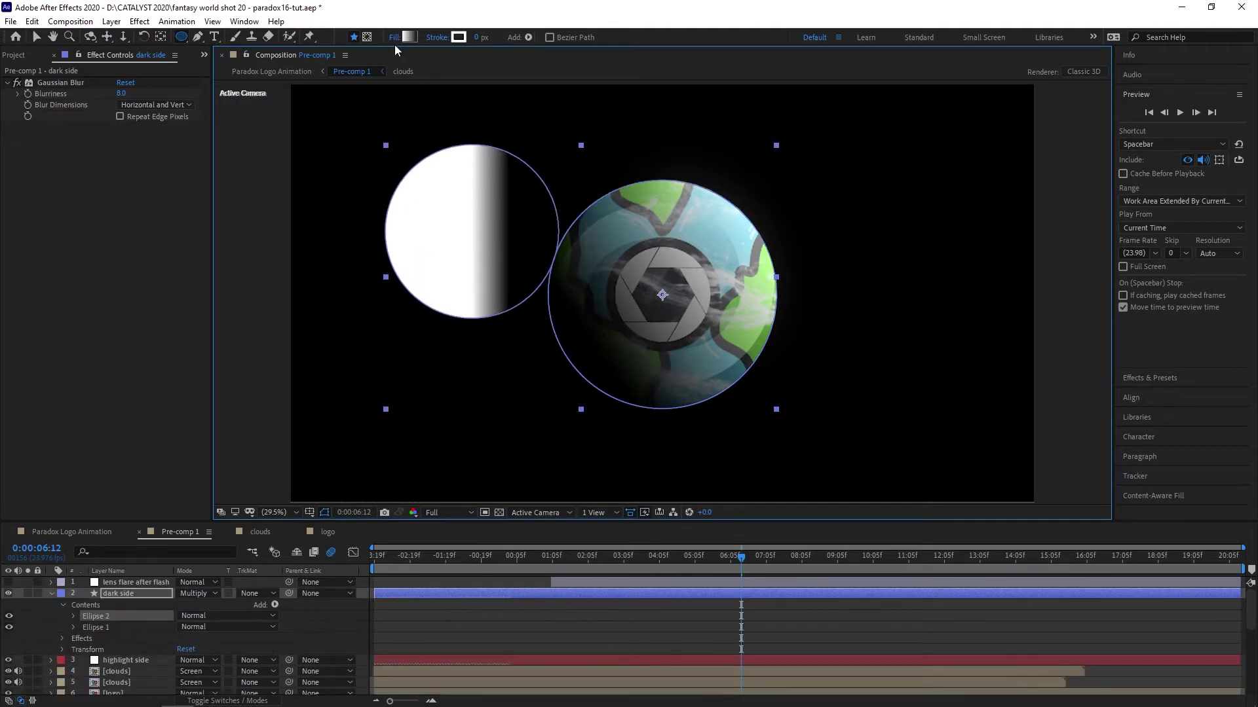
# Step: Check the sample circle's linear gradient fill without changing it, and delete the circle
pyautogui.click(408, 37)
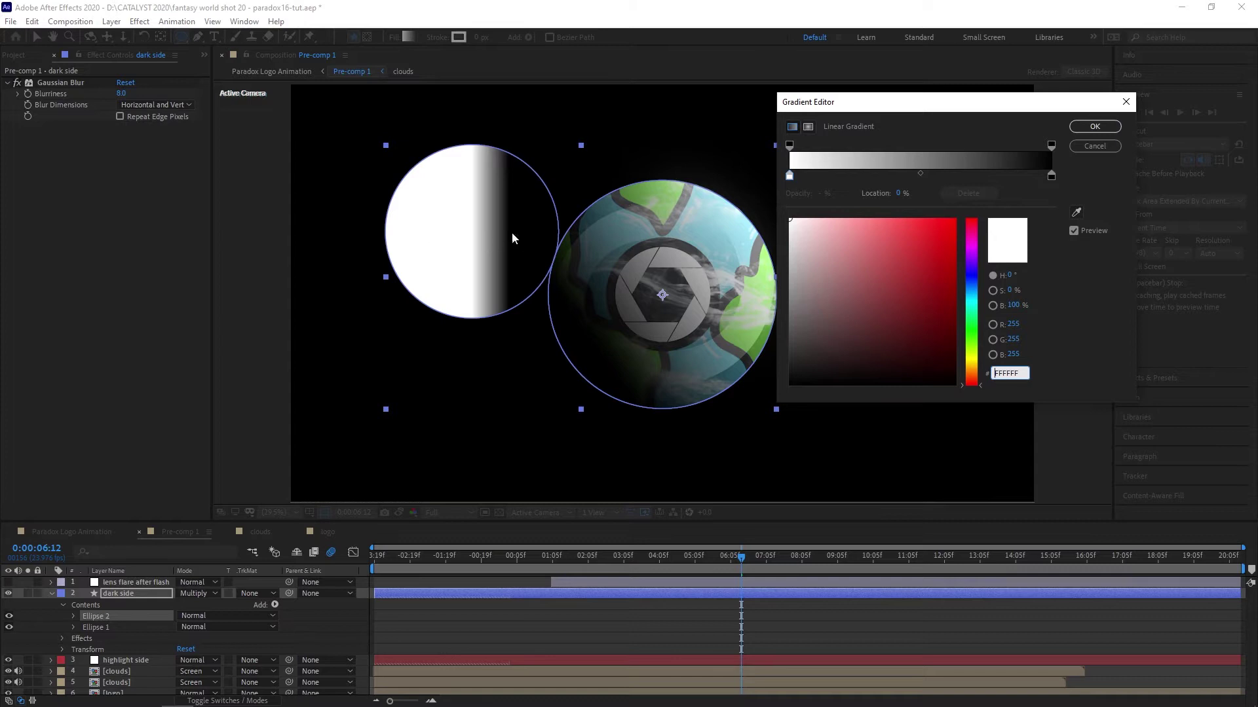
pyautogui.click(1115, 147)
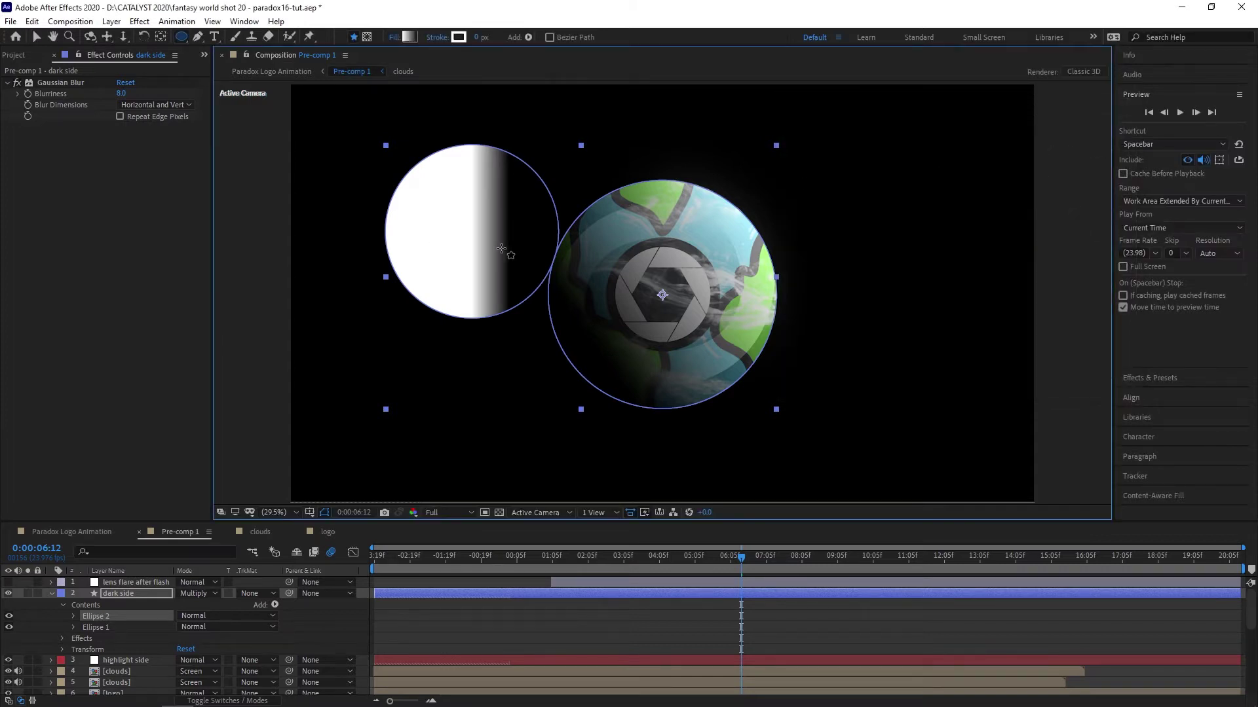
pyautogui.press('Delete')
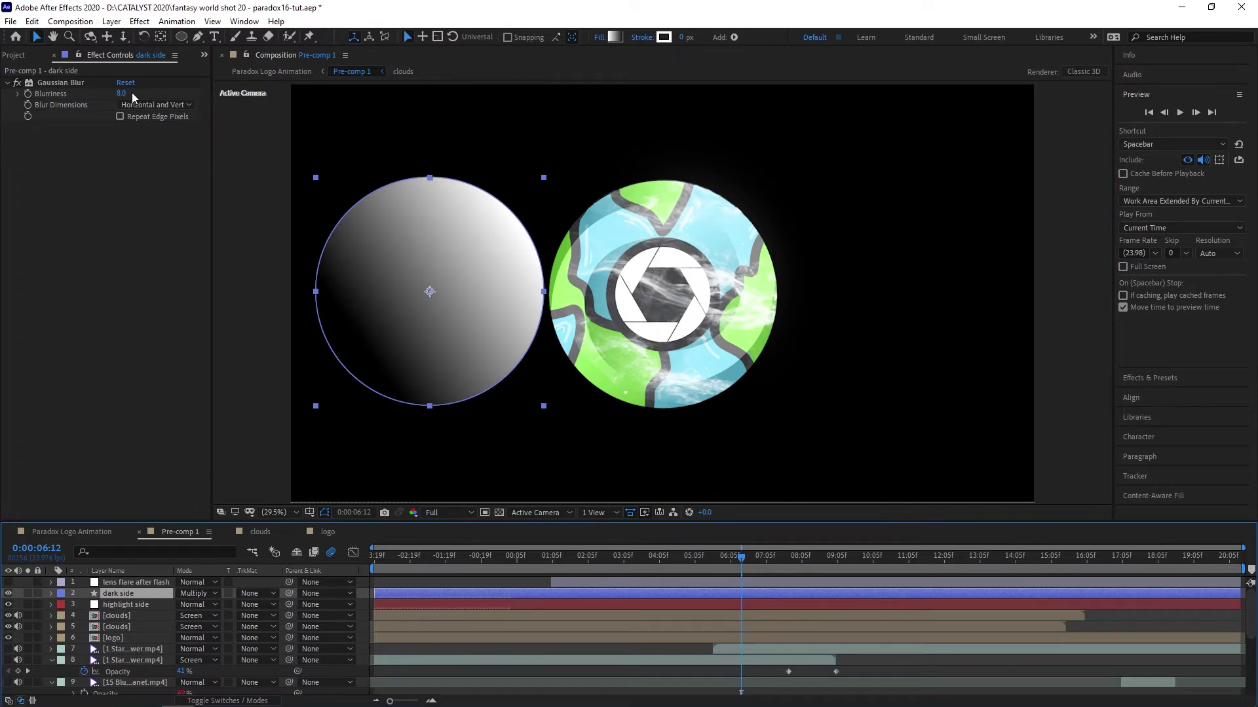
# Step: Try a Gaussian Blur blurriness of 43.7 on the dark side layer and undo the change
pyautogui.moveTo(121, 93); pyautogui.dragTo(355, 108)
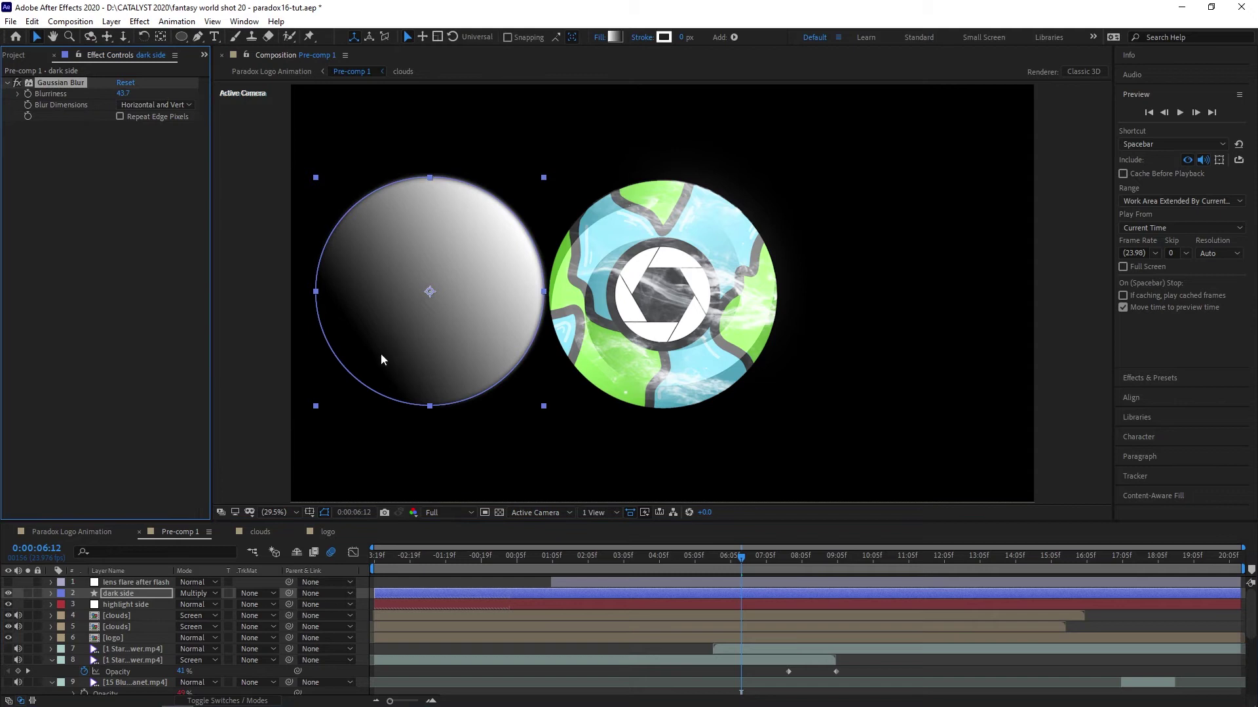
pyautogui.hotkey('ctrl', 'z')
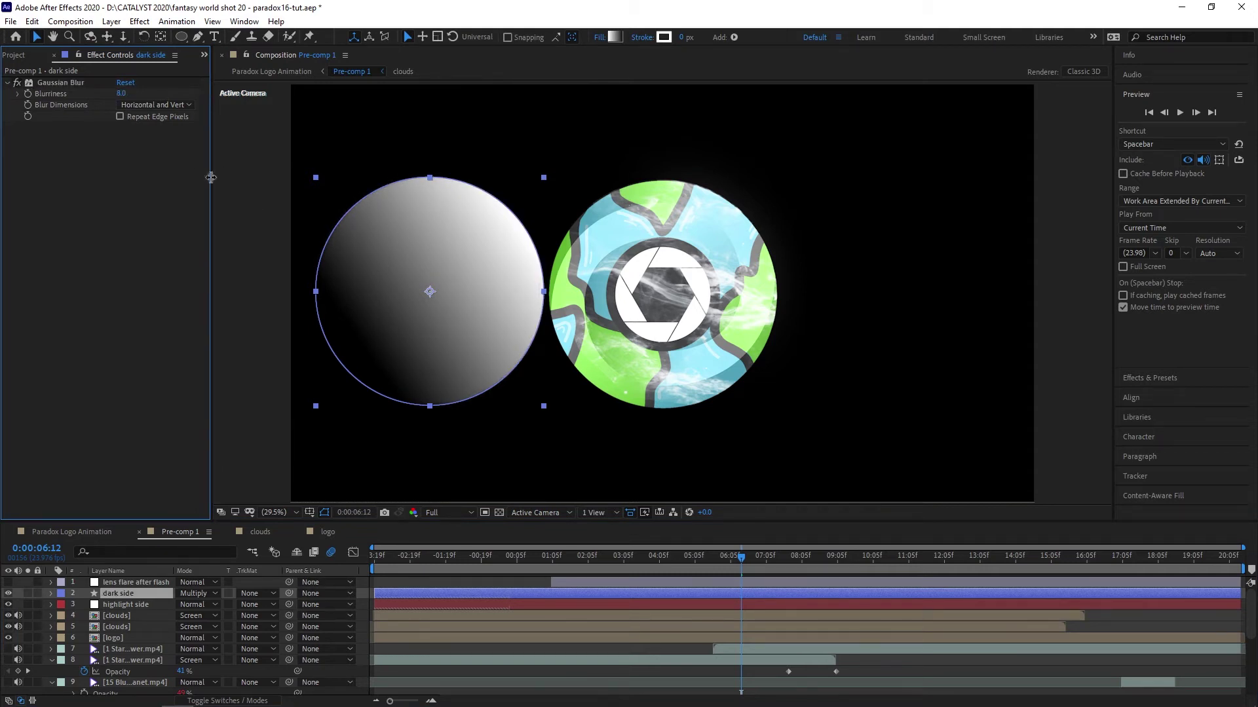
# Step: Move the dark side circle back over the logo planet in the composition
pyautogui.click(204, 593)
pyautogui.click(403, 290)
pyautogui.moveTo(403, 291); pyautogui.dragTo(635, 297)
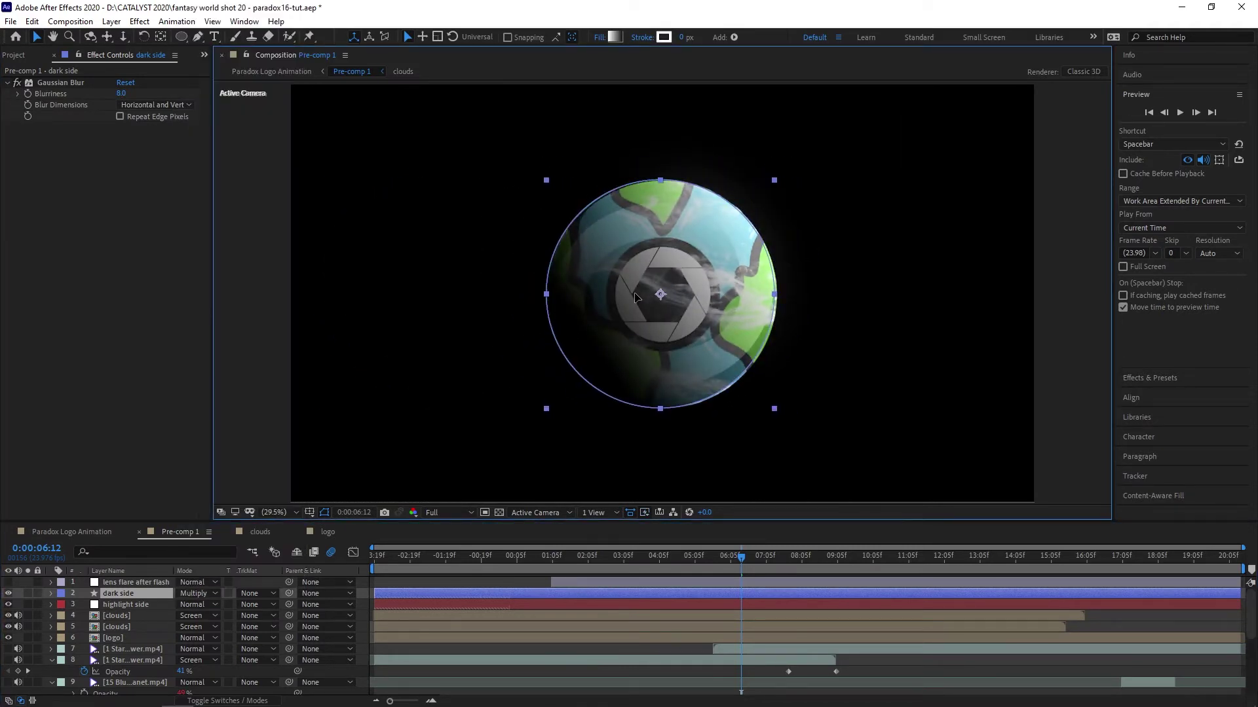
# Step: Try the Lighten, Add and Color Burn blending modes on the dark side layer and return it to Multiply
pyautogui.click(181, 595)
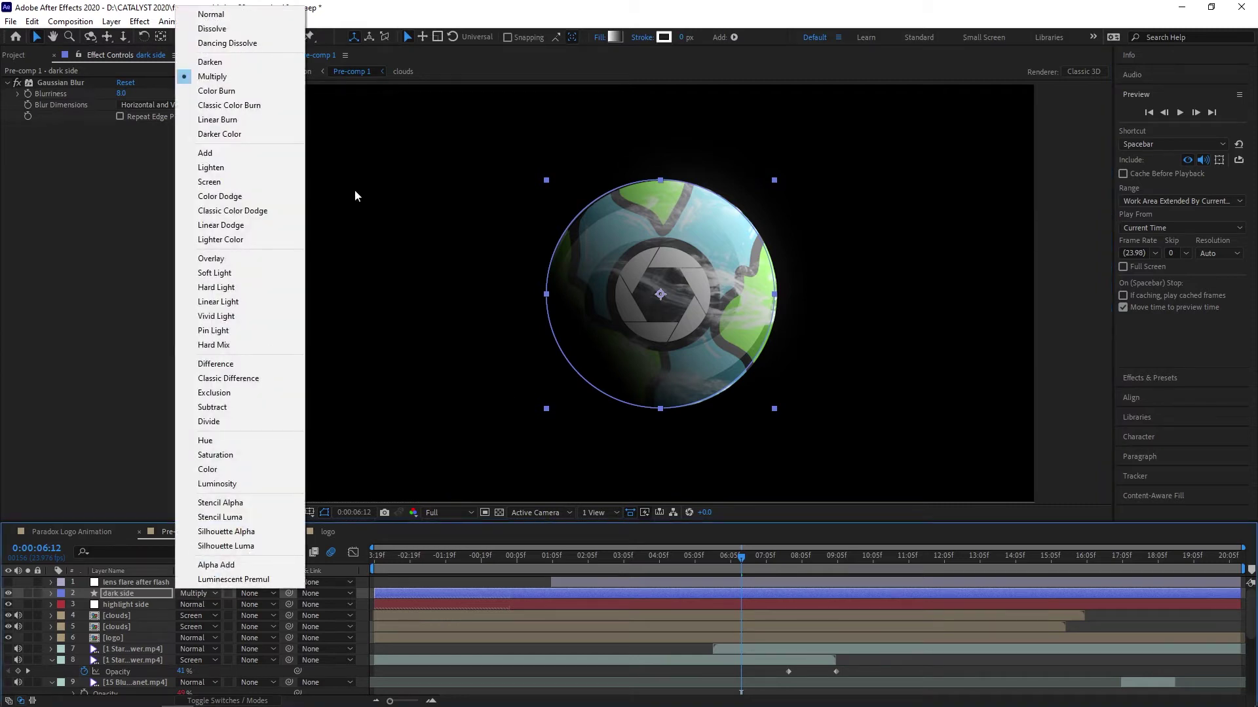
pyautogui.click(233, 163)
pyautogui.click(197, 593)
pyautogui.click(206, 153)
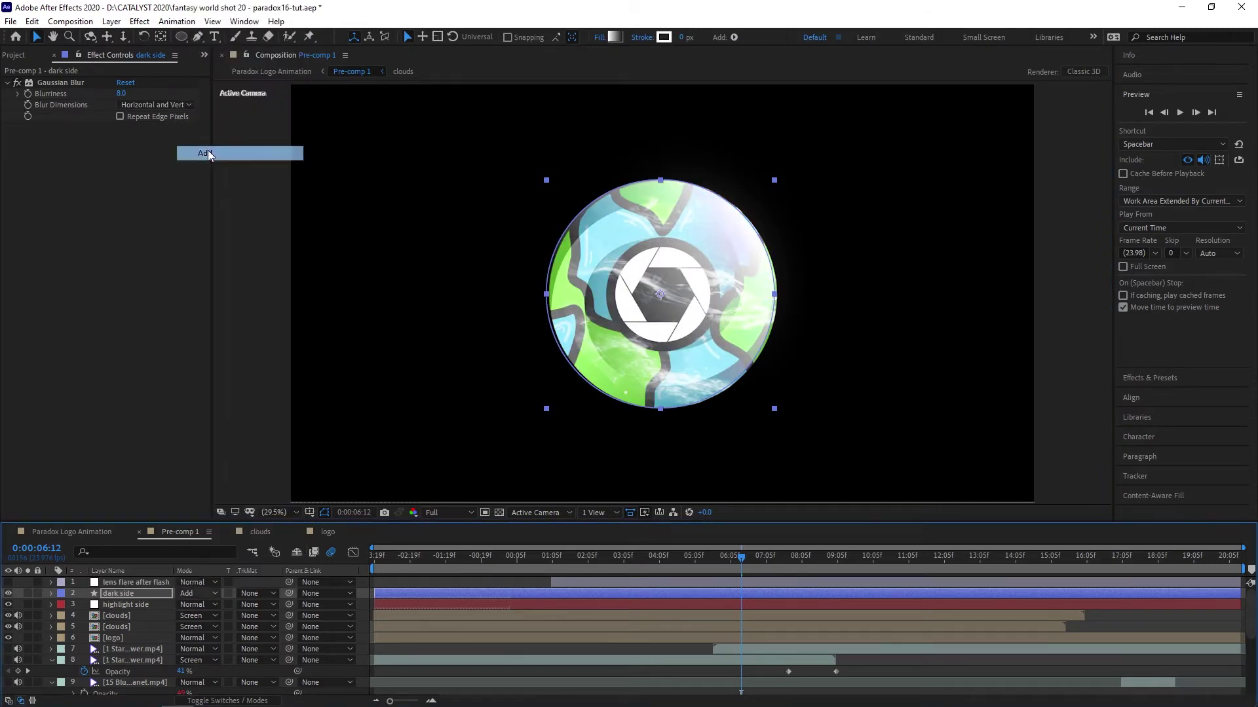
pyautogui.click(206, 592)
pyautogui.click(268, 104)
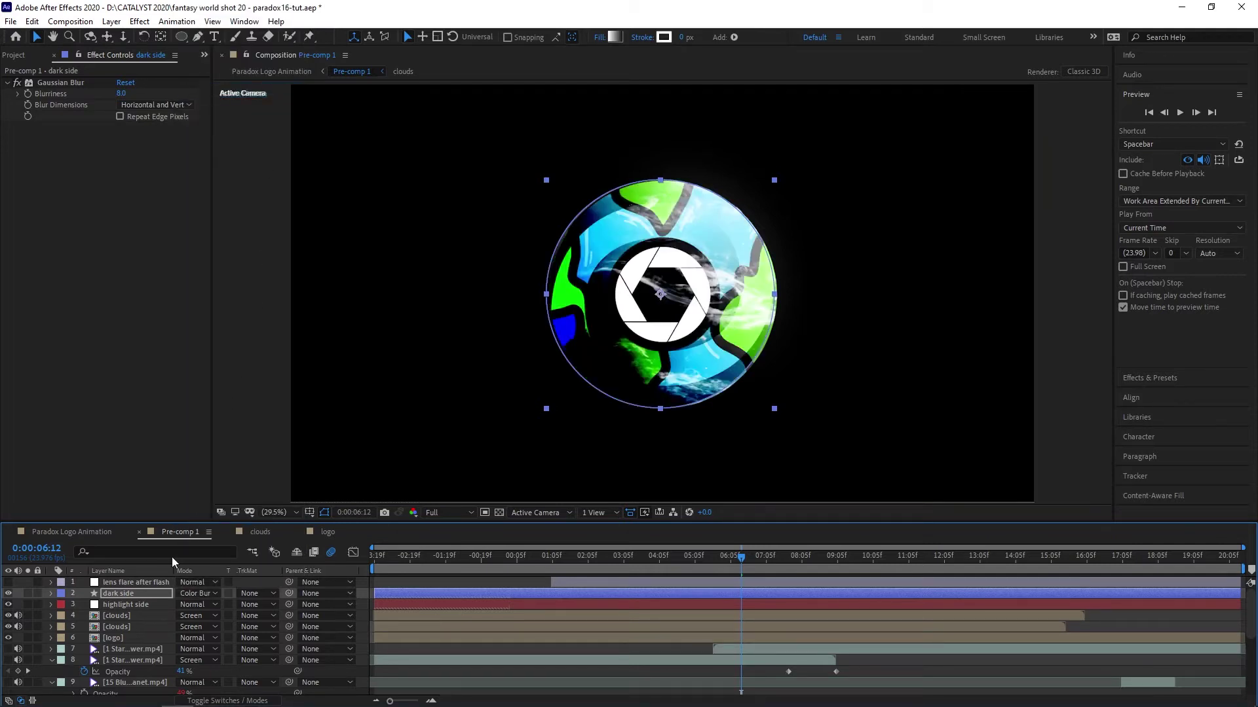
pyautogui.click(197, 593)
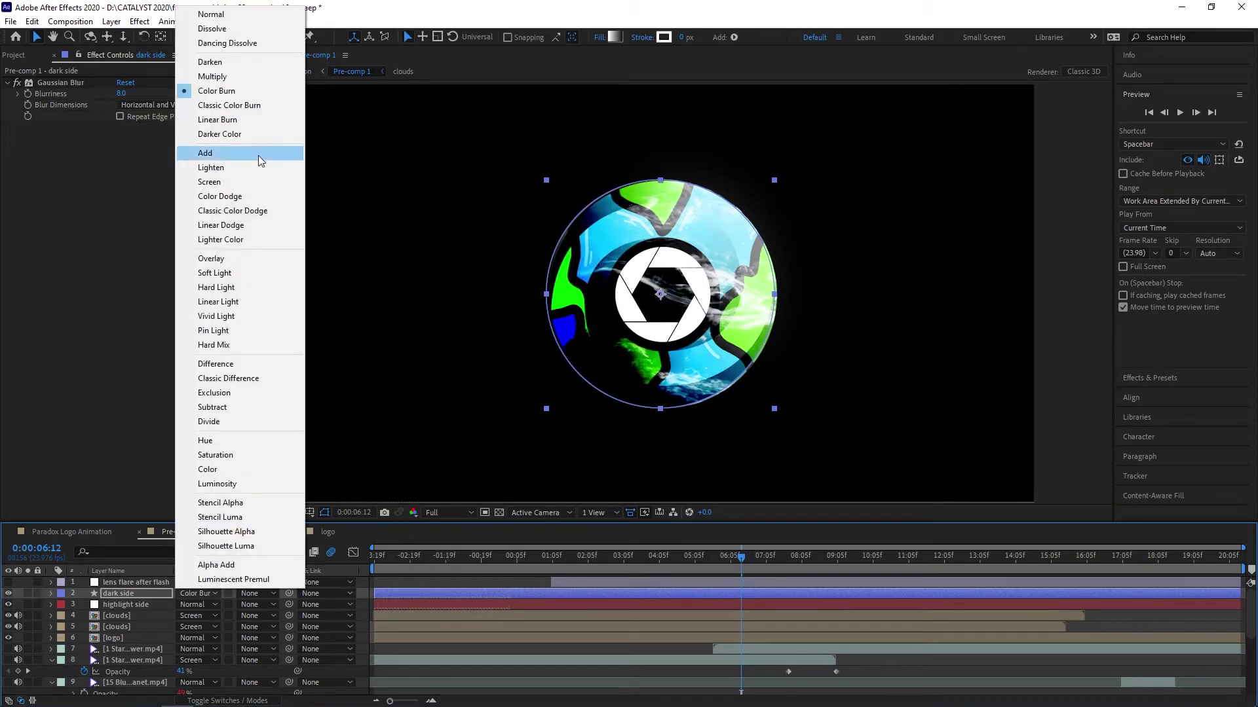
pyautogui.click(236, 80)
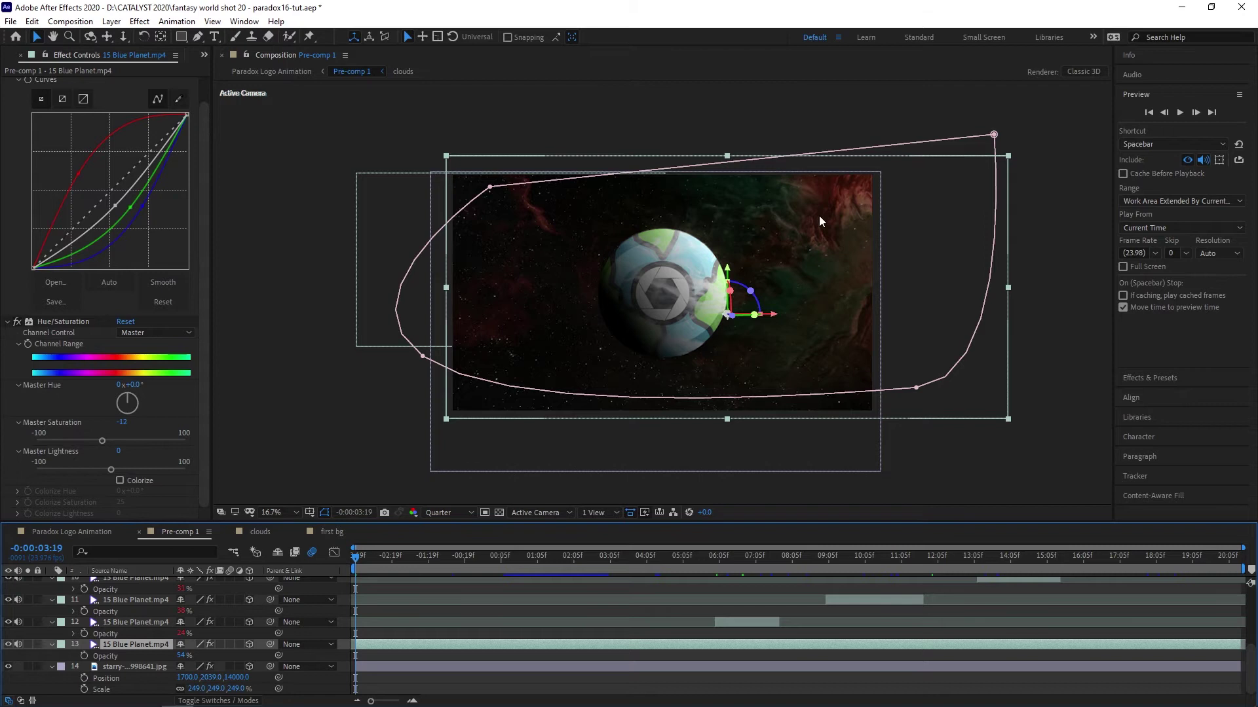
# Step: Solo layer 13, 15 Blue Planet.mp4, and compare it with its Curves effect switched off and on
pyautogui.click(28, 644)
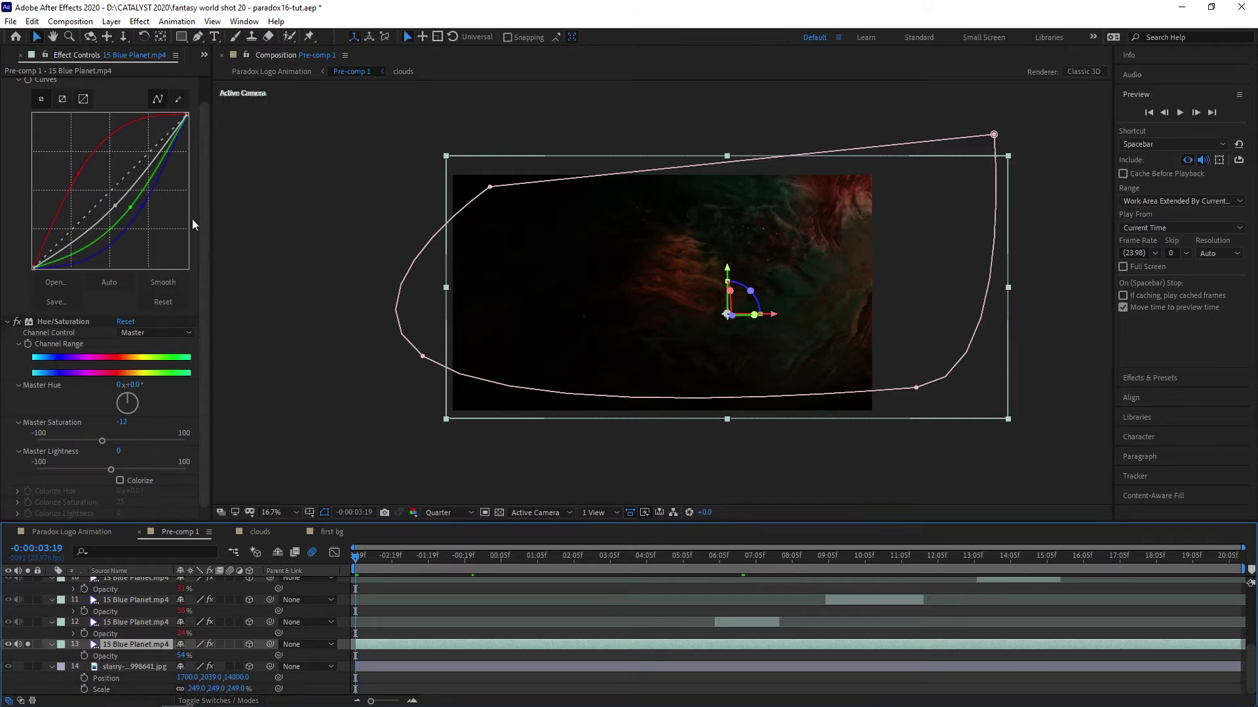
pyautogui.scroll(1, 168, 153)
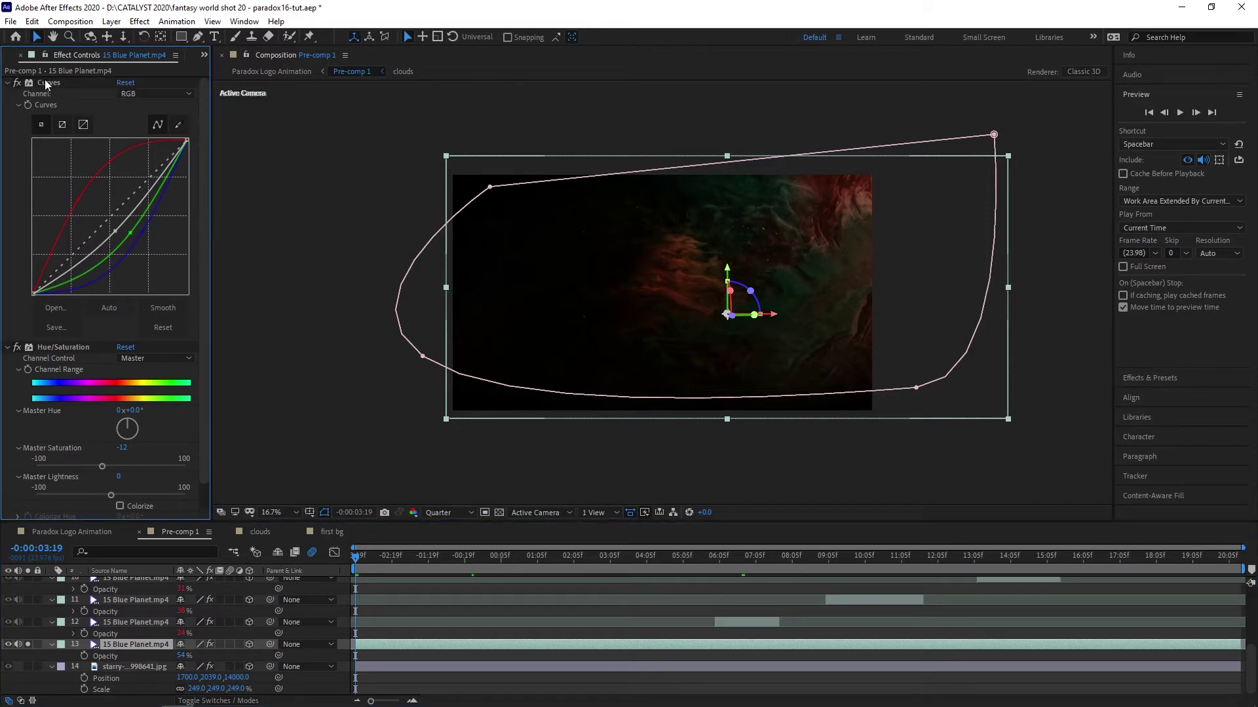
pyautogui.click(18, 83)
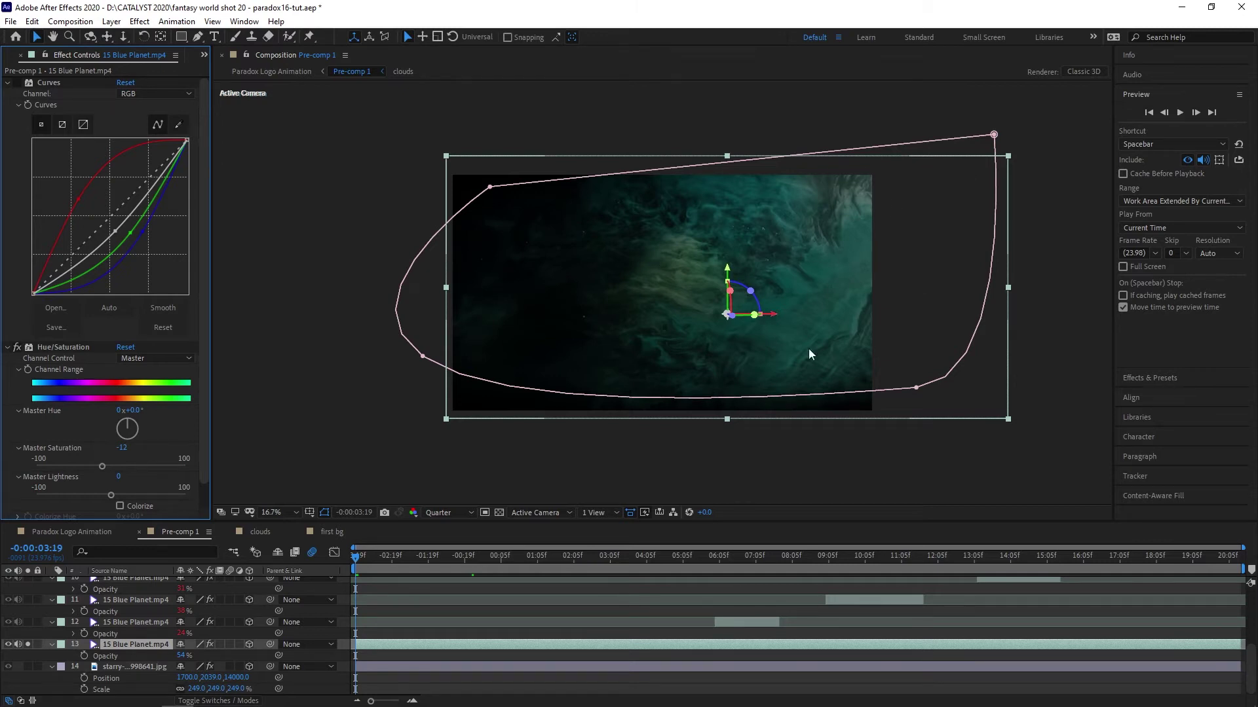
pyautogui.click(19, 83)
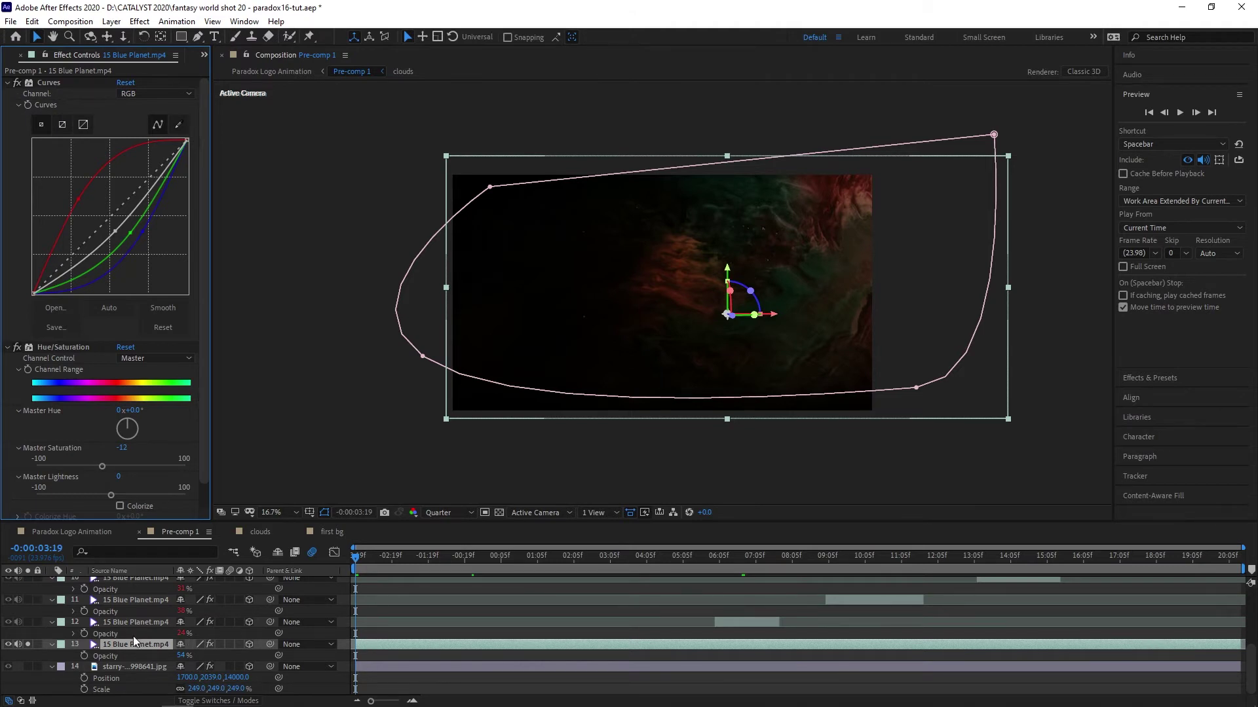
# Step: At 0:00:06:19, replace the opacity expression of layer 12, 15 Blue Planet.mp4, with wiggle(200,20)
pyautogui.moveTo(491, 559); pyautogui.dragTo(740, 571)
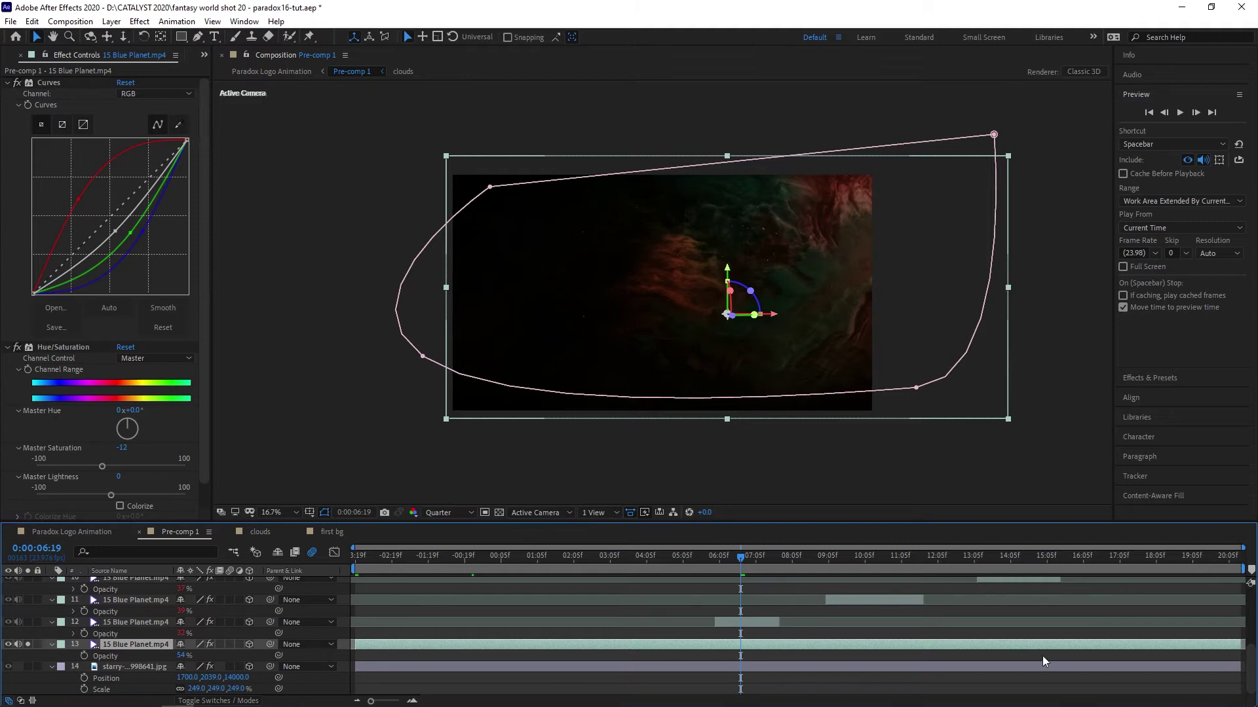
pyautogui.scroll(1, 1043, 655)
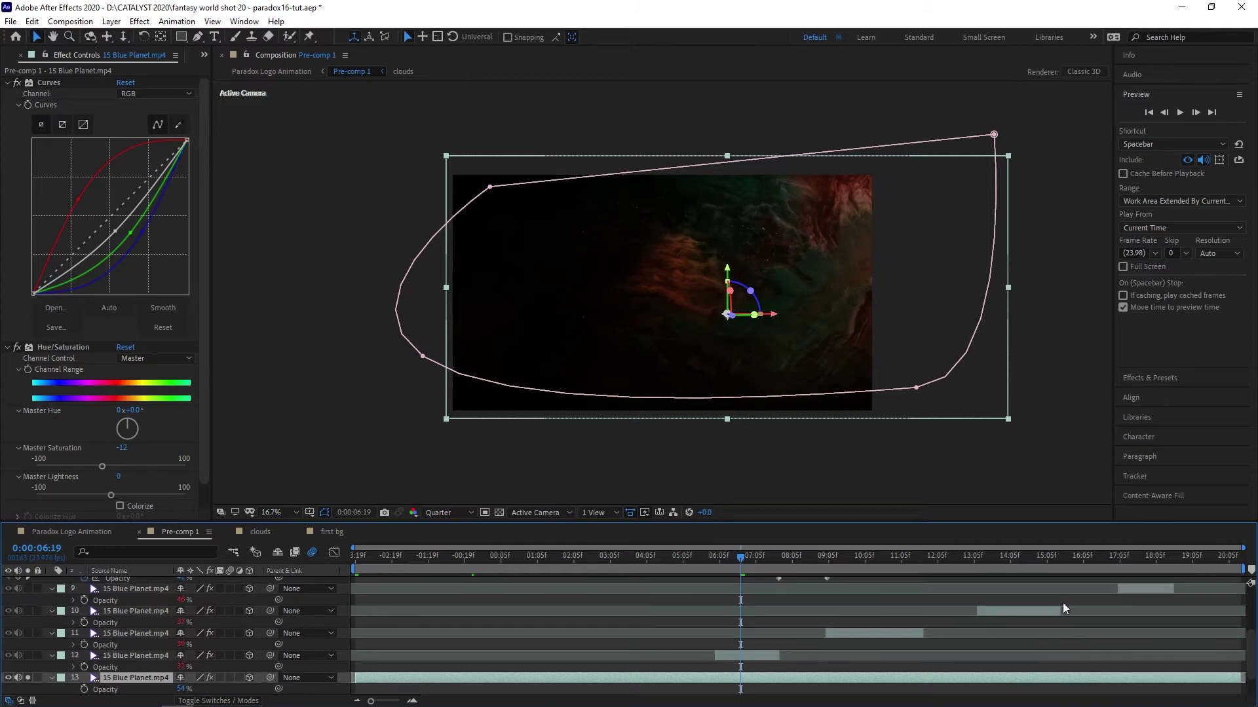
pyautogui.click(747, 657)
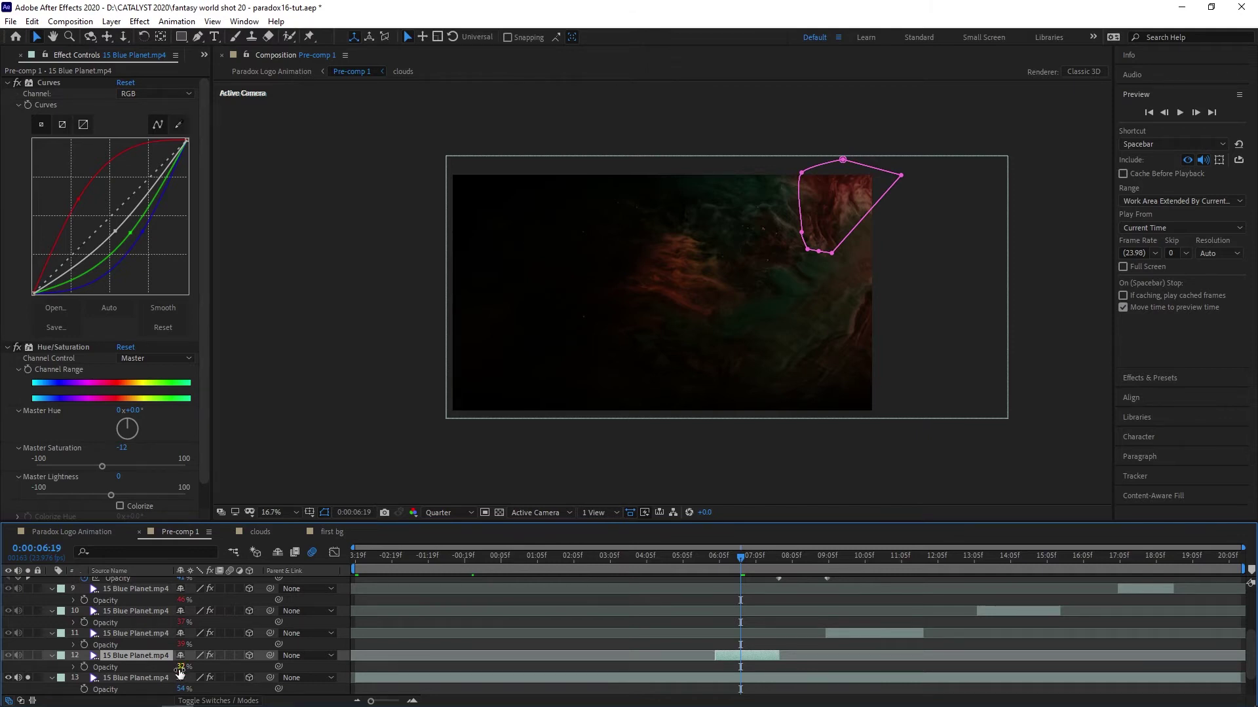
pyautogui.keyDown('alt'); pyautogui.click(84, 668); pyautogui.keyUp('alt')
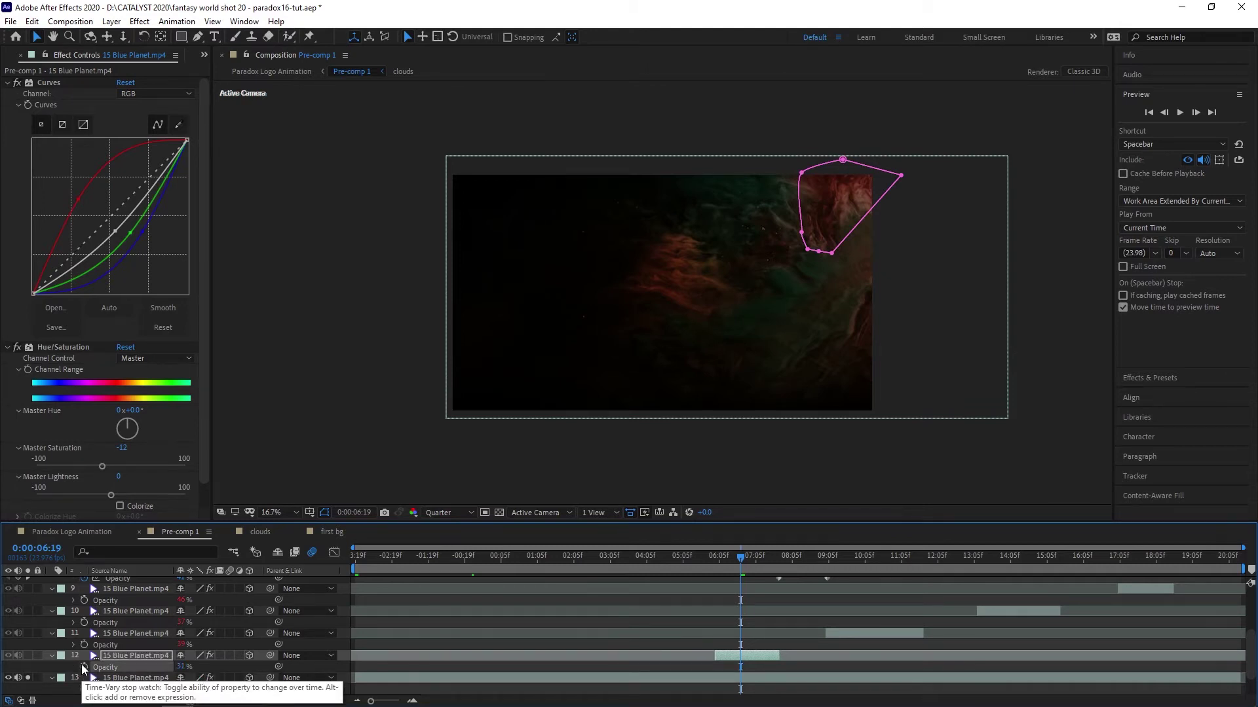
pyautogui.keyDown('alt'); pyautogui.click(84, 667); pyautogui.keyUp('alt')
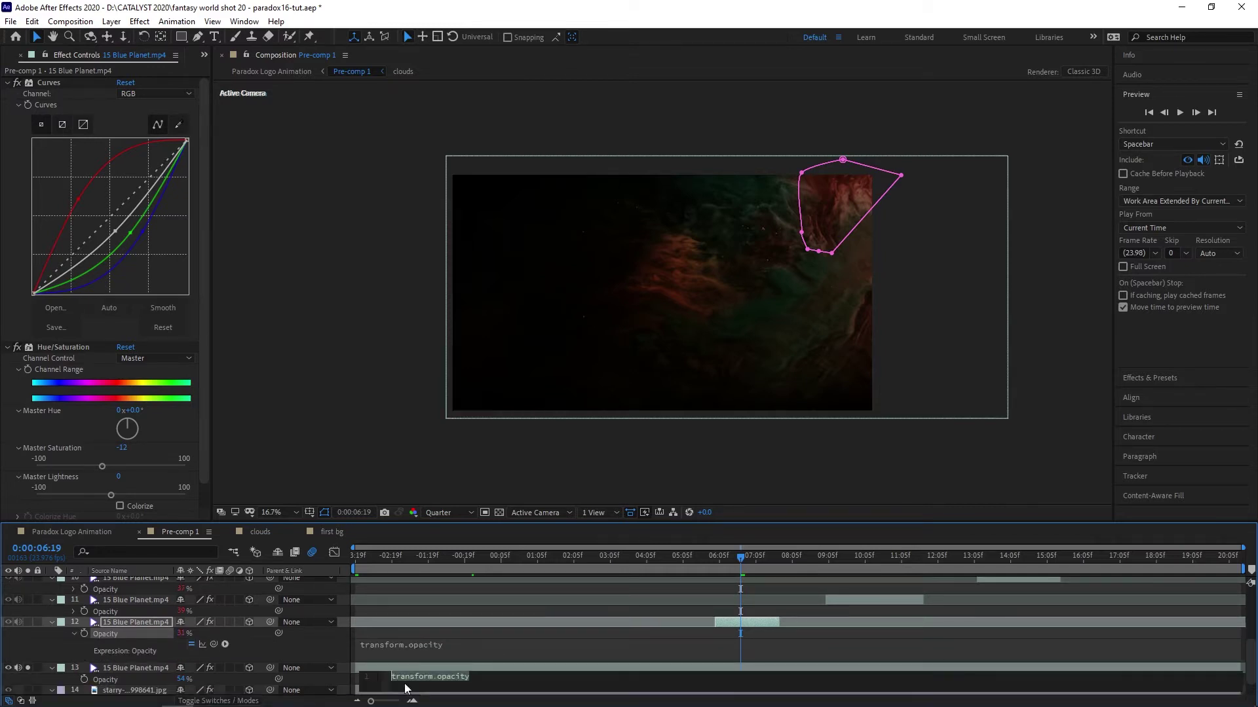
pyautogui.scroll(1, 467, 648)
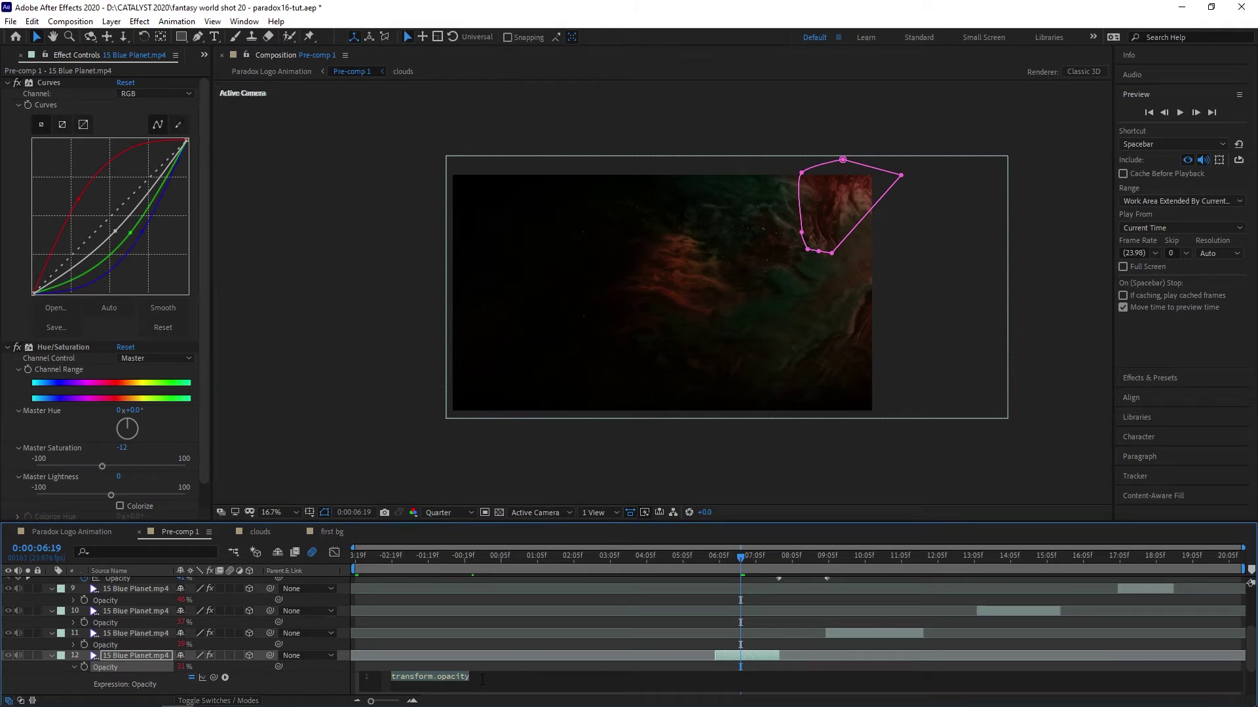
pyautogui.write('wiggle()')
pyautogui.write('200,20')
pyautogui.click(159, 664)
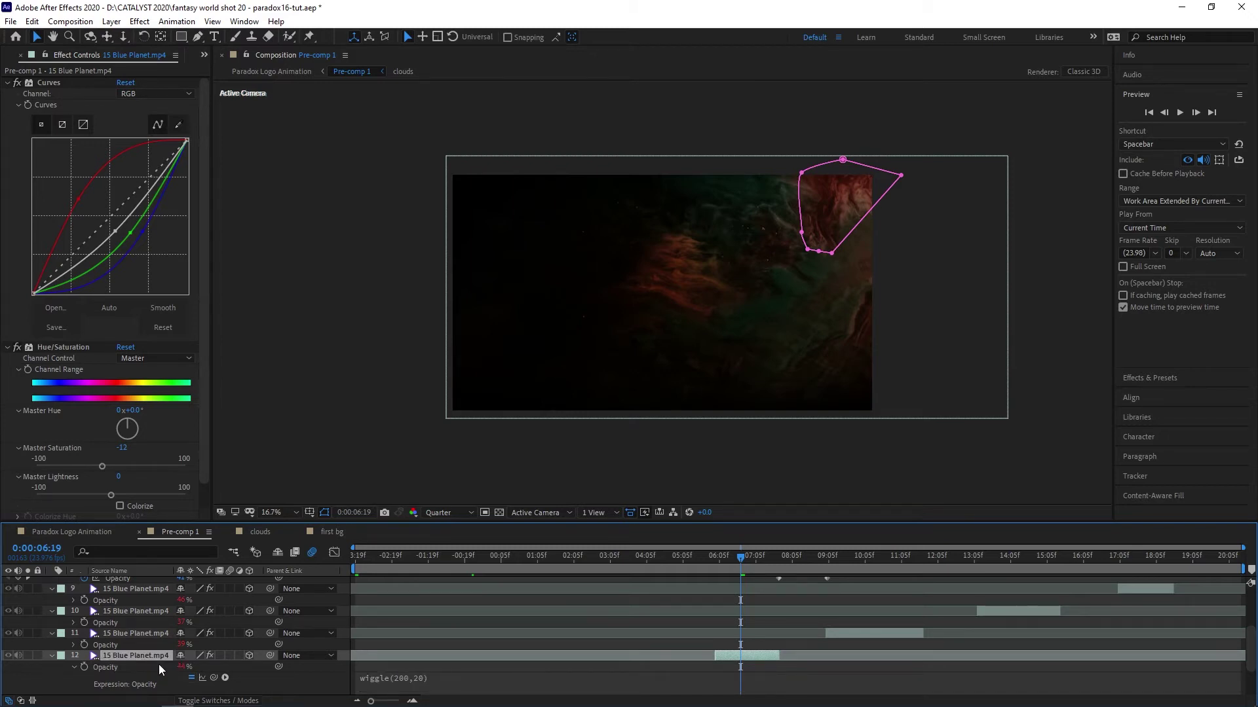
# Step: Scrub through the layer 12 clip, and extend both of its ends to cover the whole timeline
pyautogui.moveTo(713, 557); pyautogui.dragTo(727, 612)
pyautogui.moveTo(748, 556); pyautogui.dragTo(715, 562)
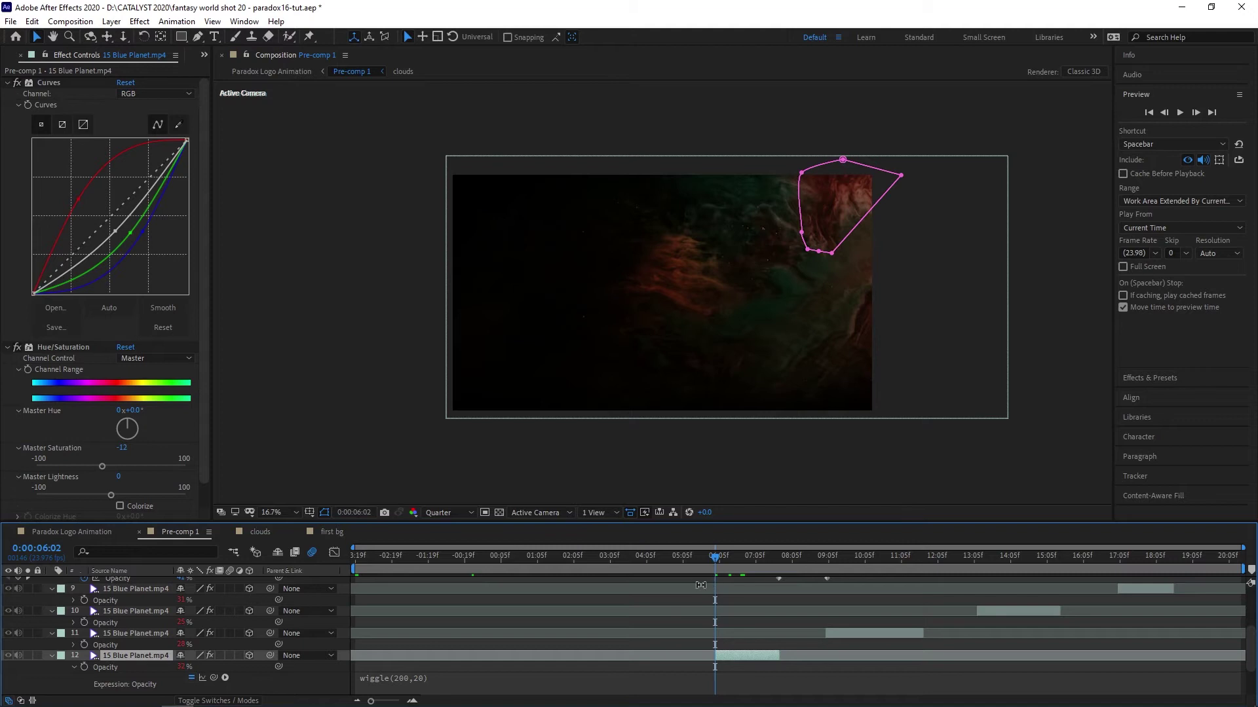
pyautogui.moveTo(716, 655); pyautogui.dragTo(326, 652)
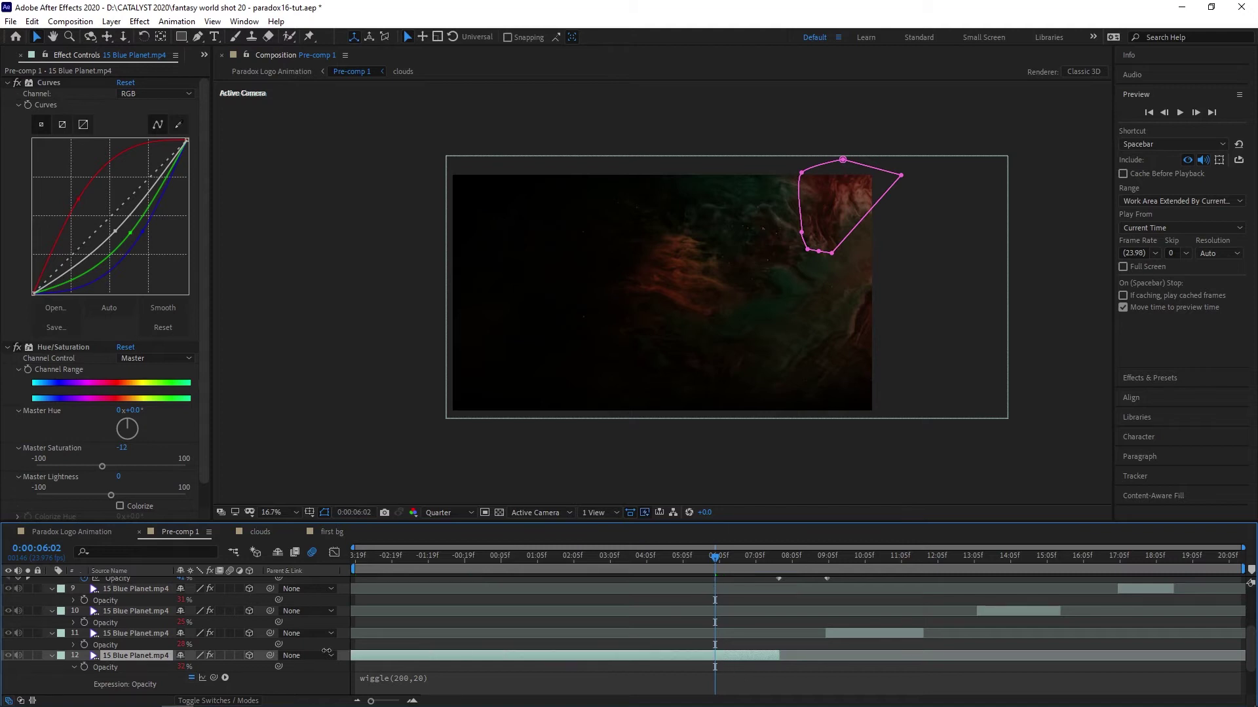
pyautogui.moveTo(778, 655); pyautogui.dragTo(1241, 655)
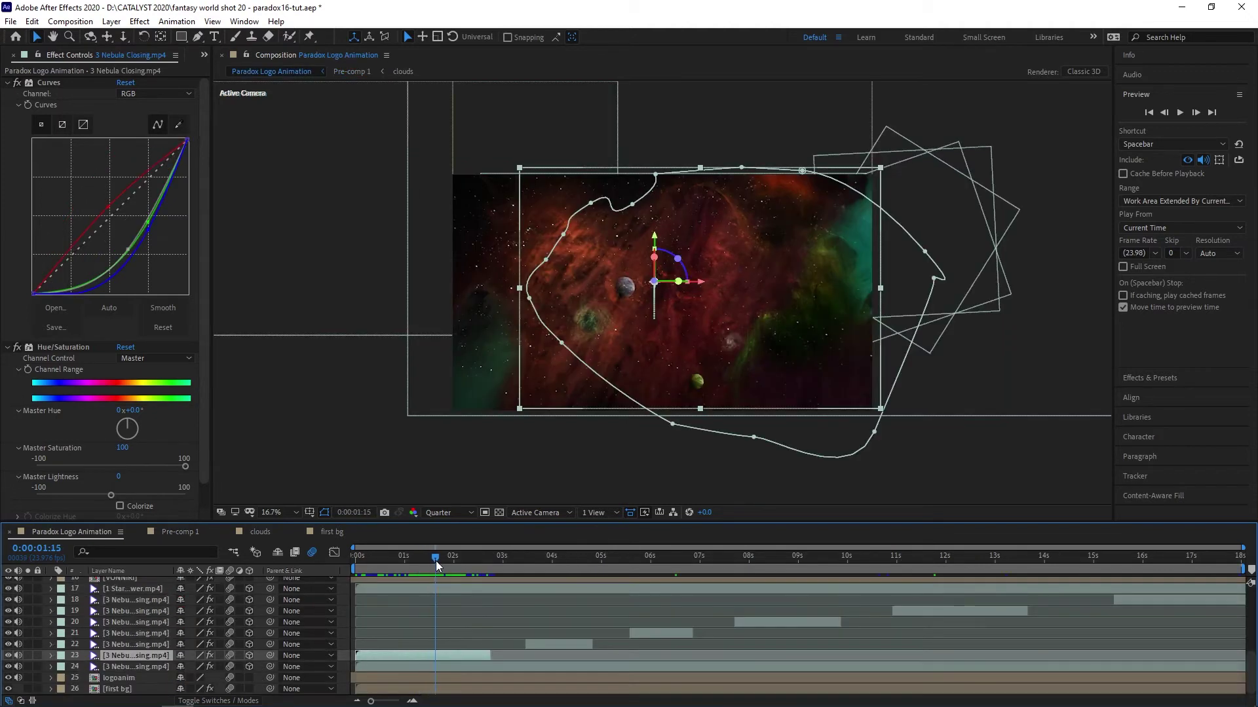
# Step: Examine the effects and the opacity expression of layer 23, 3 Nebula Closing.mp4, at 0:00:01:13
pyautogui.moveTo(435, 561)
pyautogui.mouseDown()
pyautogui.moveTo(410, 562)
pyautogui.moveTo(430, 576)
pyautogui.mouseUp()
pyautogui.moveTo(206, 289)
pyautogui.mouseDown()
pyautogui.moveTo(214, 317)
pyautogui.moveTo(213, 301)
pyautogui.mouseUp()
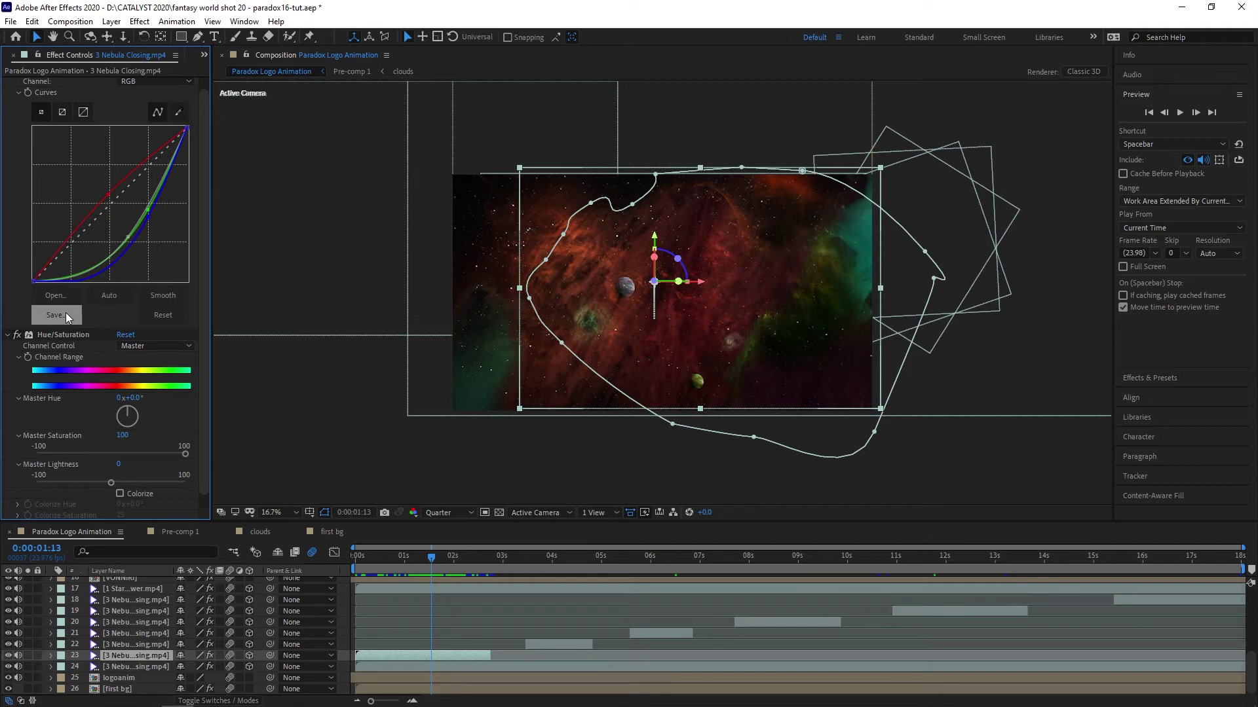
pyautogui.press('t')
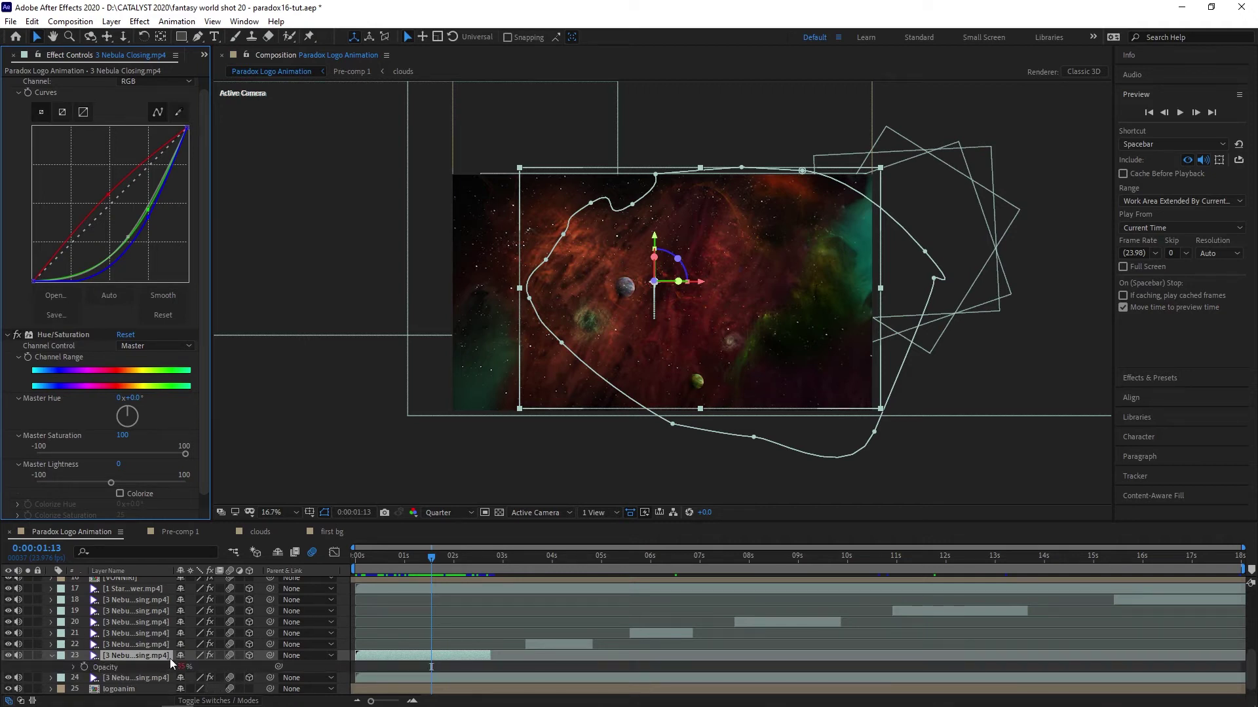
pyautogui.click(74, 668)
pyautogui.scroll(-1, 106, 643)
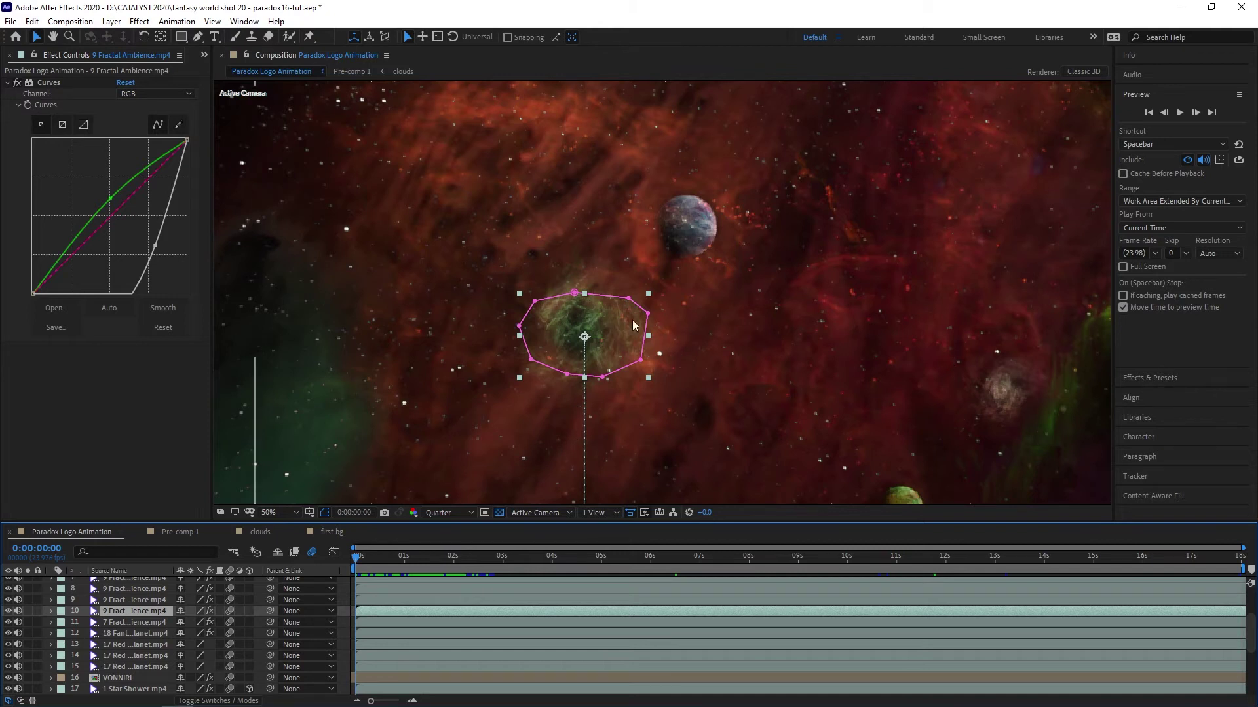
# Step: Solo the three 9 Fractal Ambience.mp4 layers 8, 9 and 10 to isolate the green cloud
pyautogui.click(23, 608)
pyautogui.click(27, 600)
pyautogui.click(27, 622)
pyautogui.click(28, 611)
pyautogui.click(27, 589)
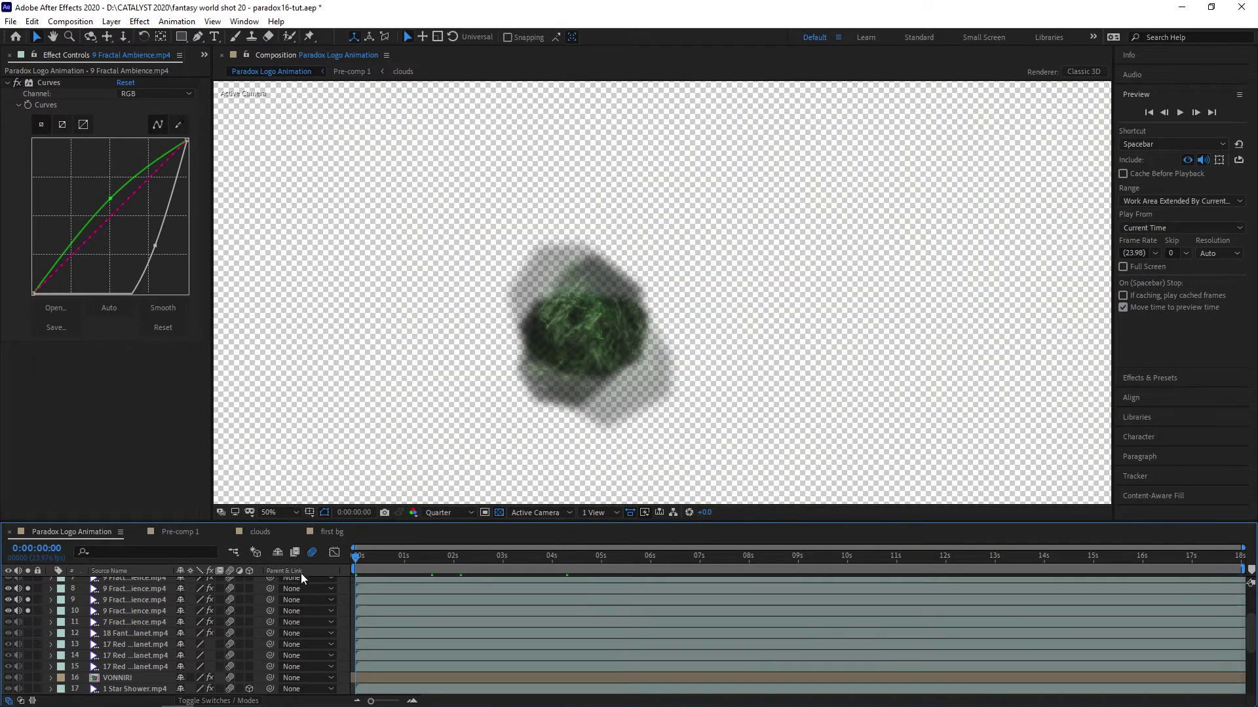
pyautogui.click(27, 620)
pyautogui.click(27, 621)
# Step: Show the opacity, scale and rotation of the 9 Fractal Ambience.mp4 layers 8 to 10 for comparison
pyautogui.keyDown('shift'); pyautogui.click(135, 609); pyautogui.keyUp('shift')
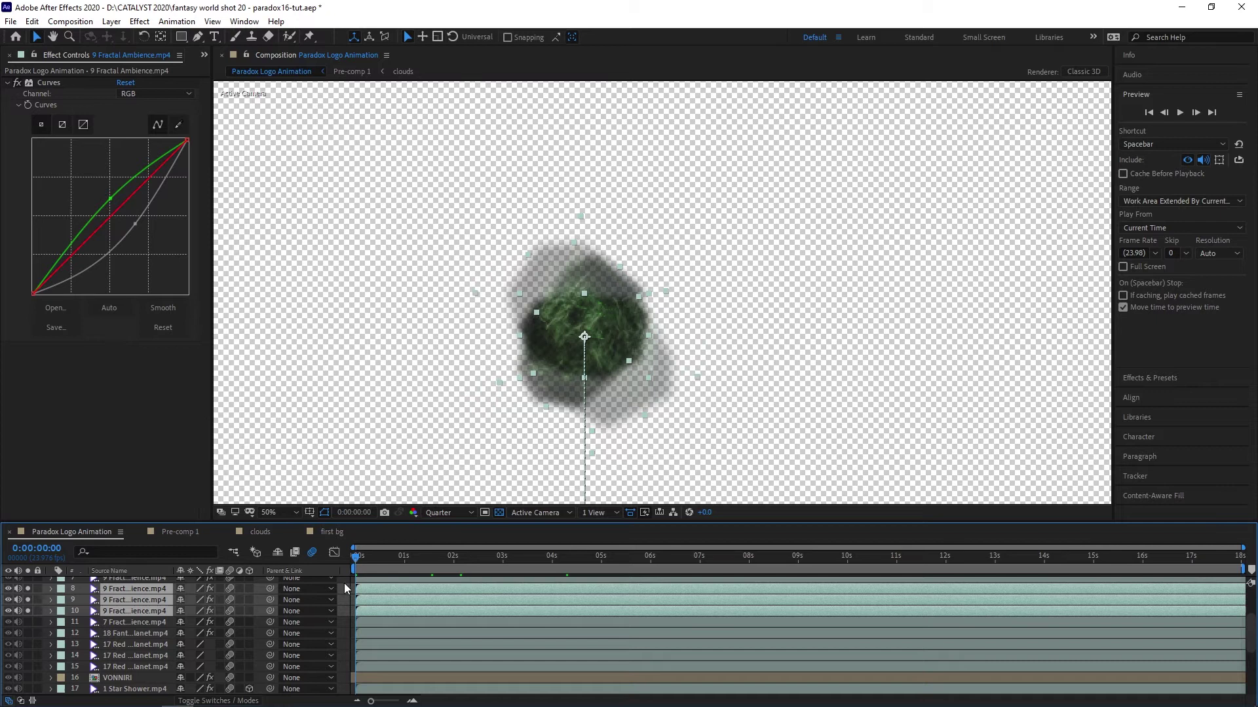
pyautogui.press('t')
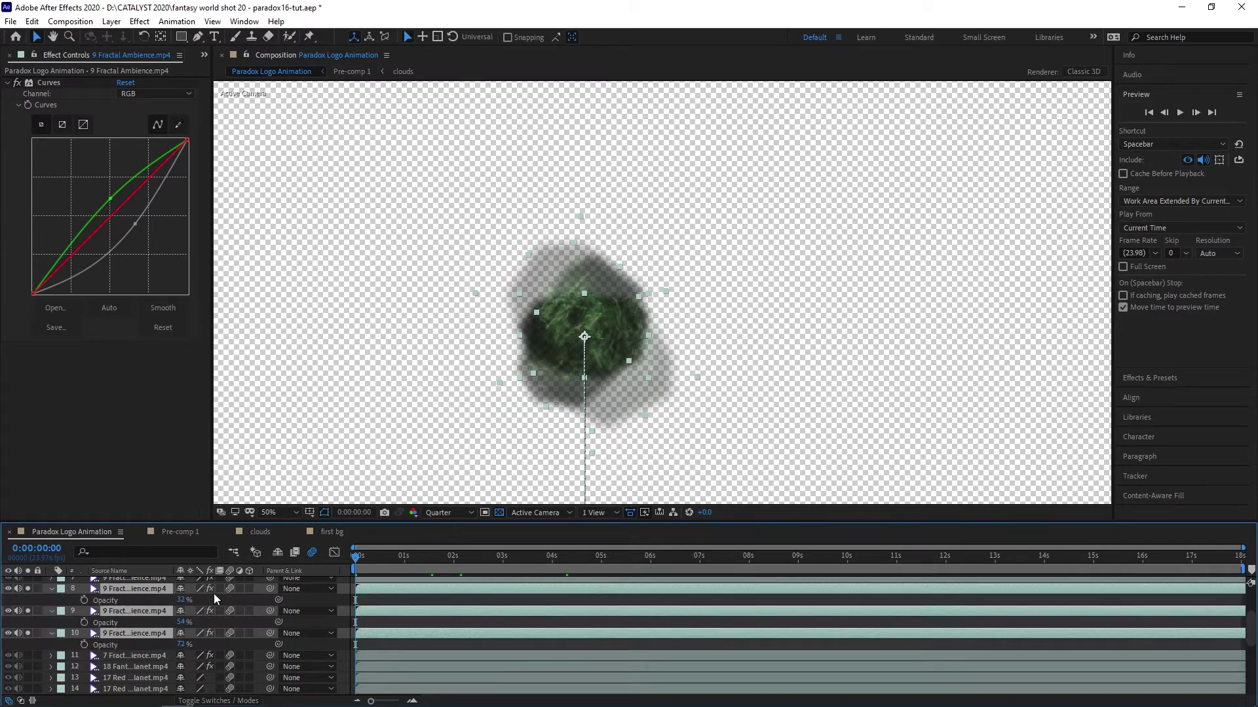
pyautogui.hotkey('shift', 's')
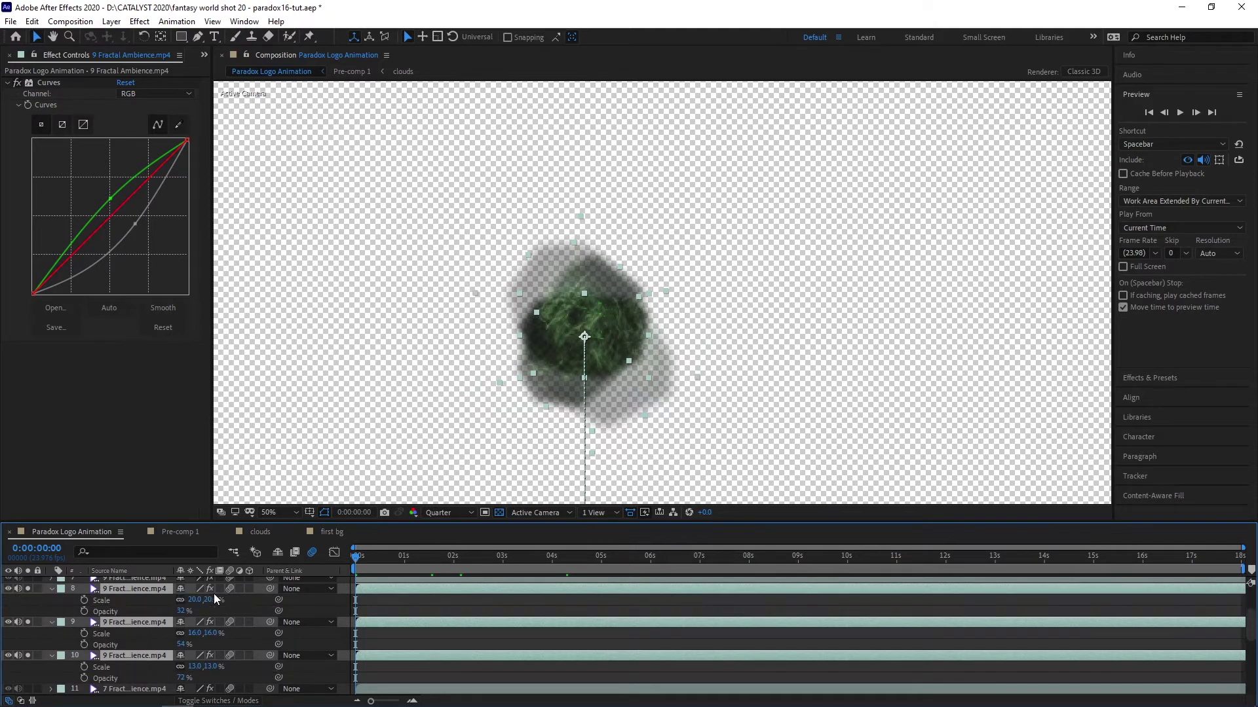
pyautogui.hotkey('shift', 'r')
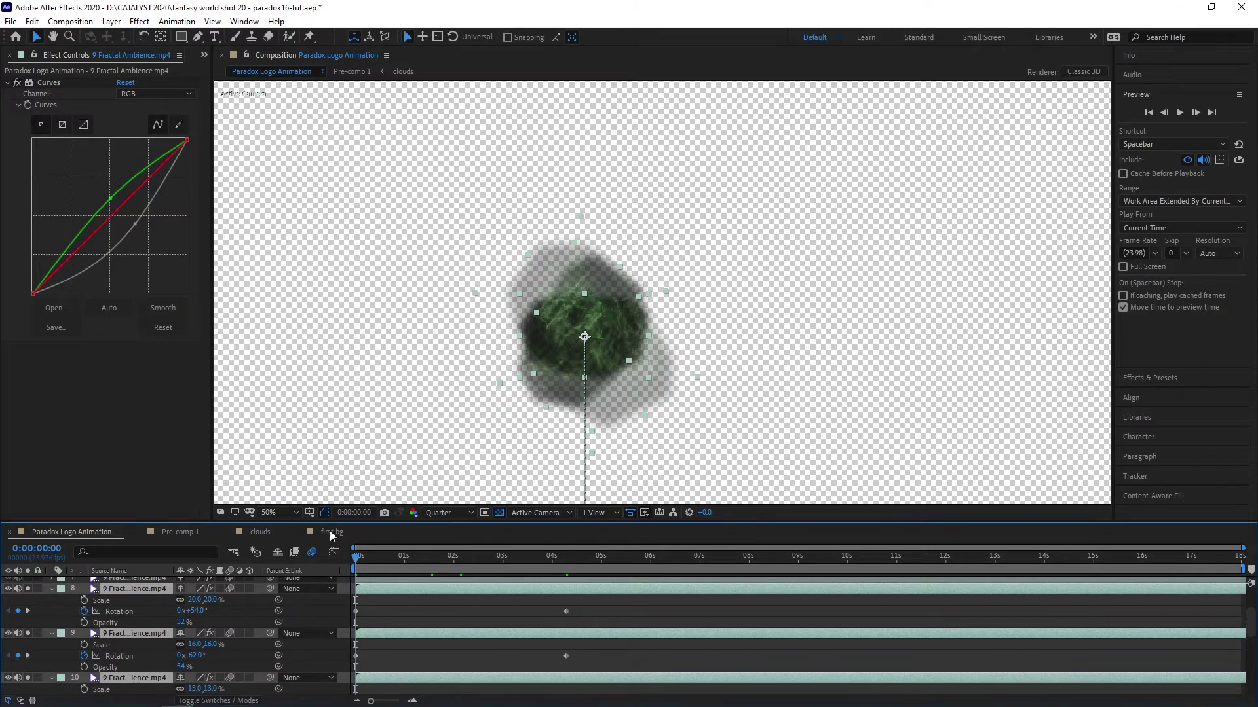
pyautogui.click(406, 606)
# Step: Try setting layer 8's mask mode to None and its opacity to 100%, and undo the changes
pyautogui.click(158, 594)
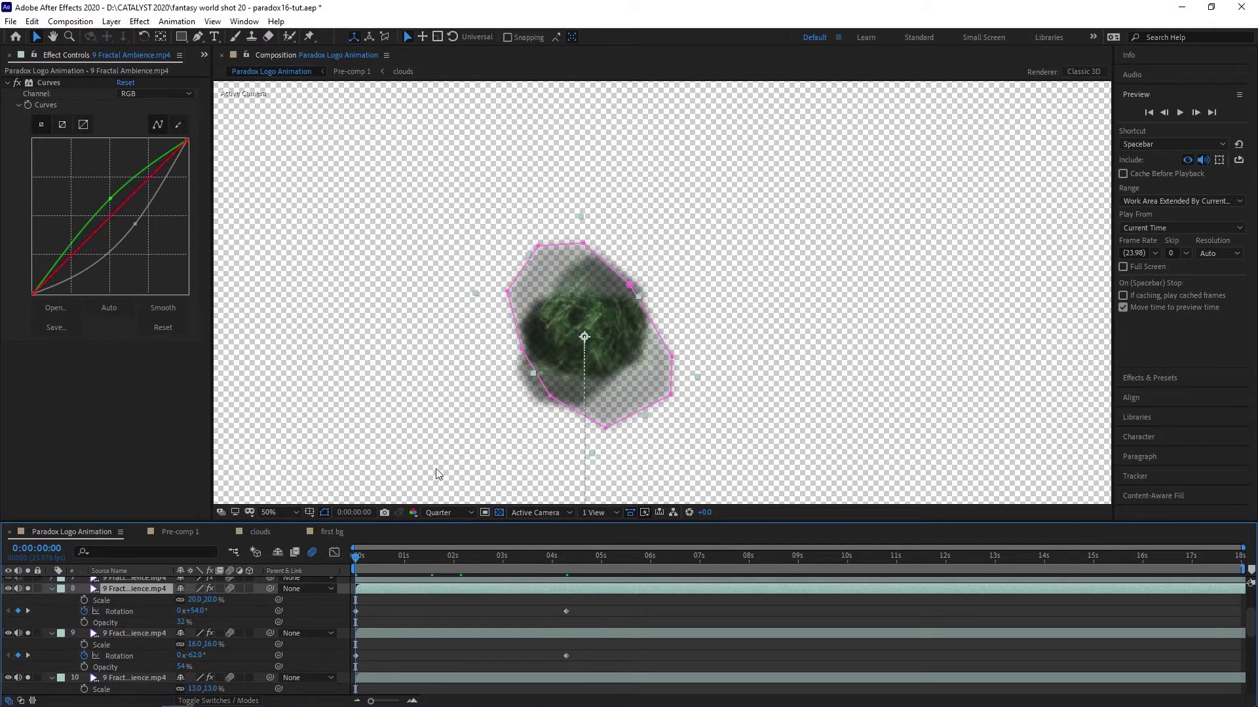
pyautogui.press('m')
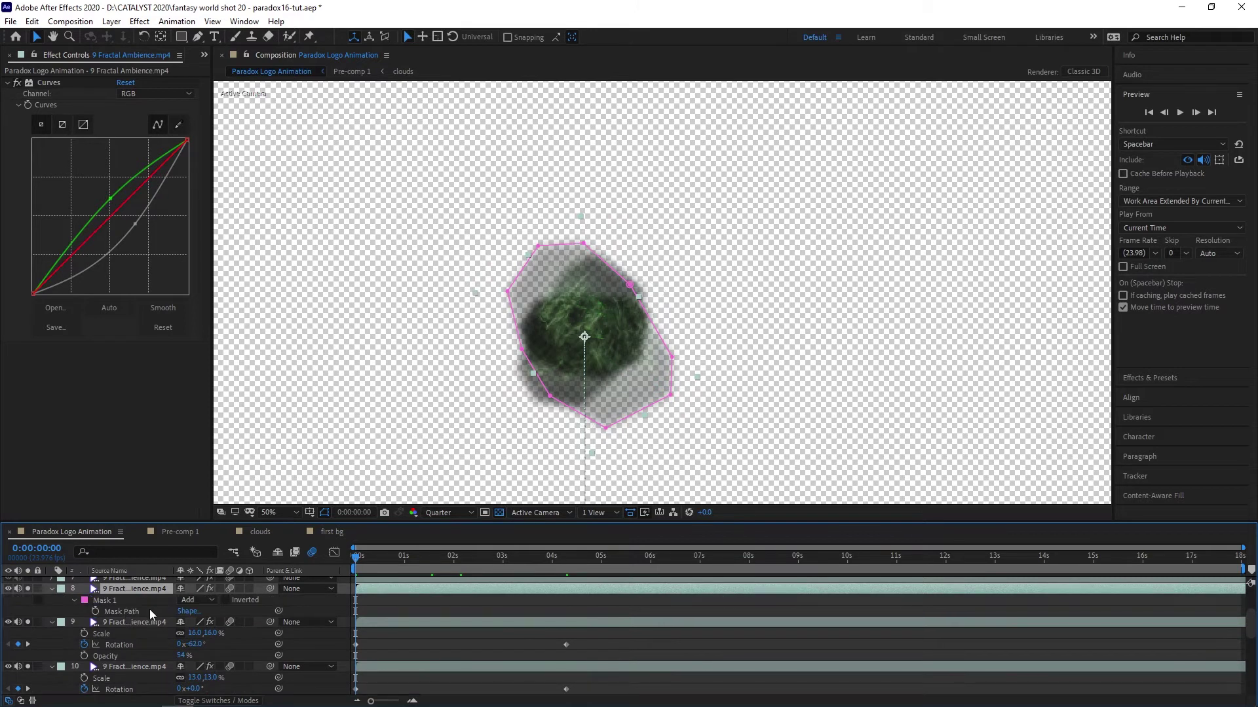
pyautogui.click(186, 601)
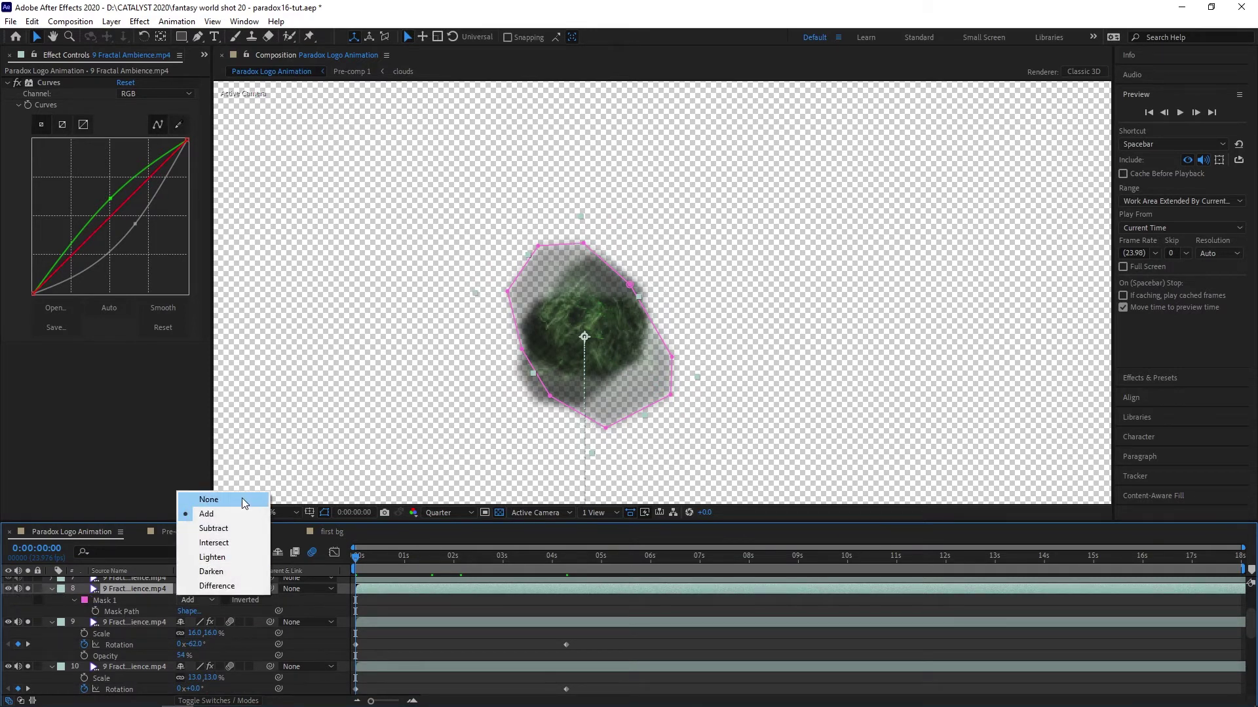
pyautogui.click(241, 499)
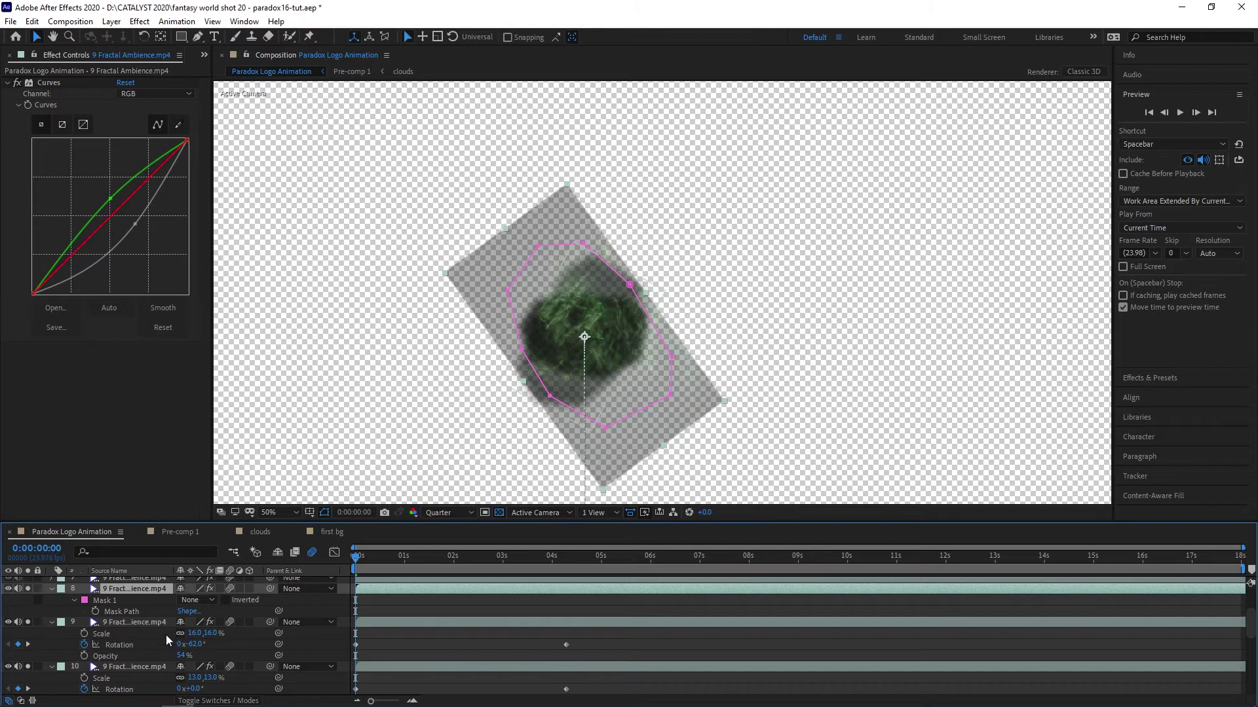
pyautogui.press('t')
pyautogui.moveTo(183, 600); pyautogui.dragTo(308, 580)
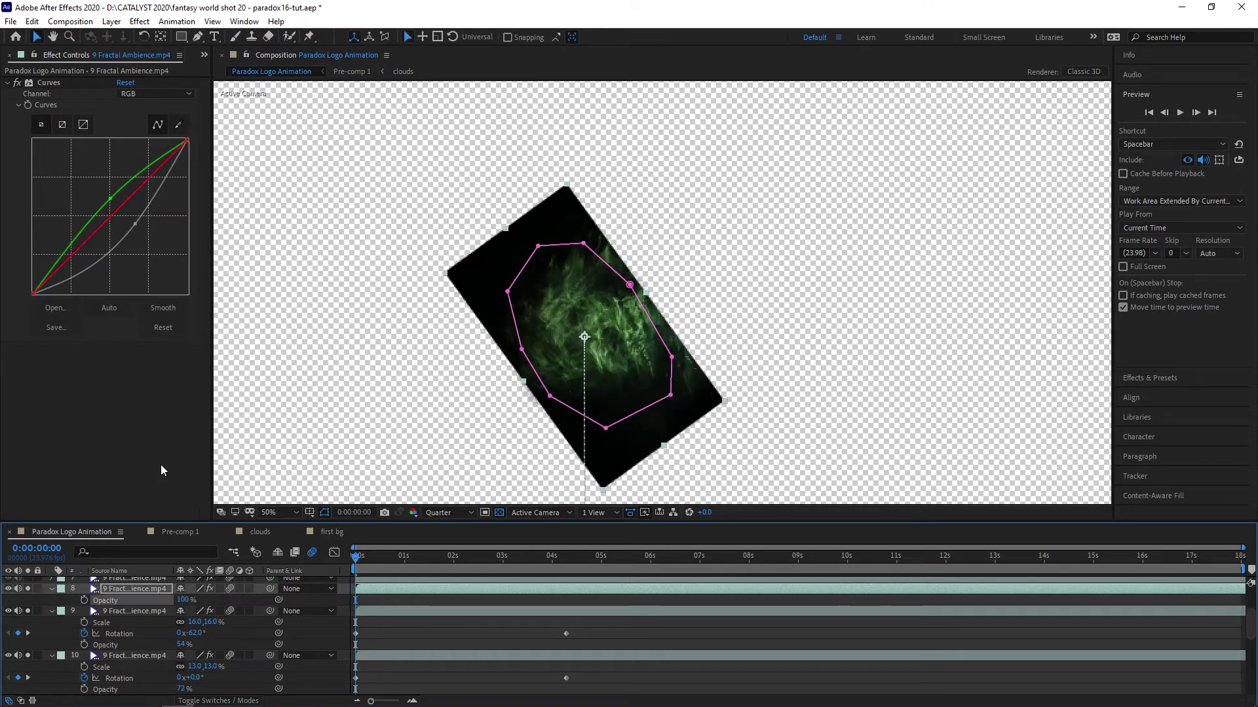
pyautogui.hotkey('ctrl', 'z')
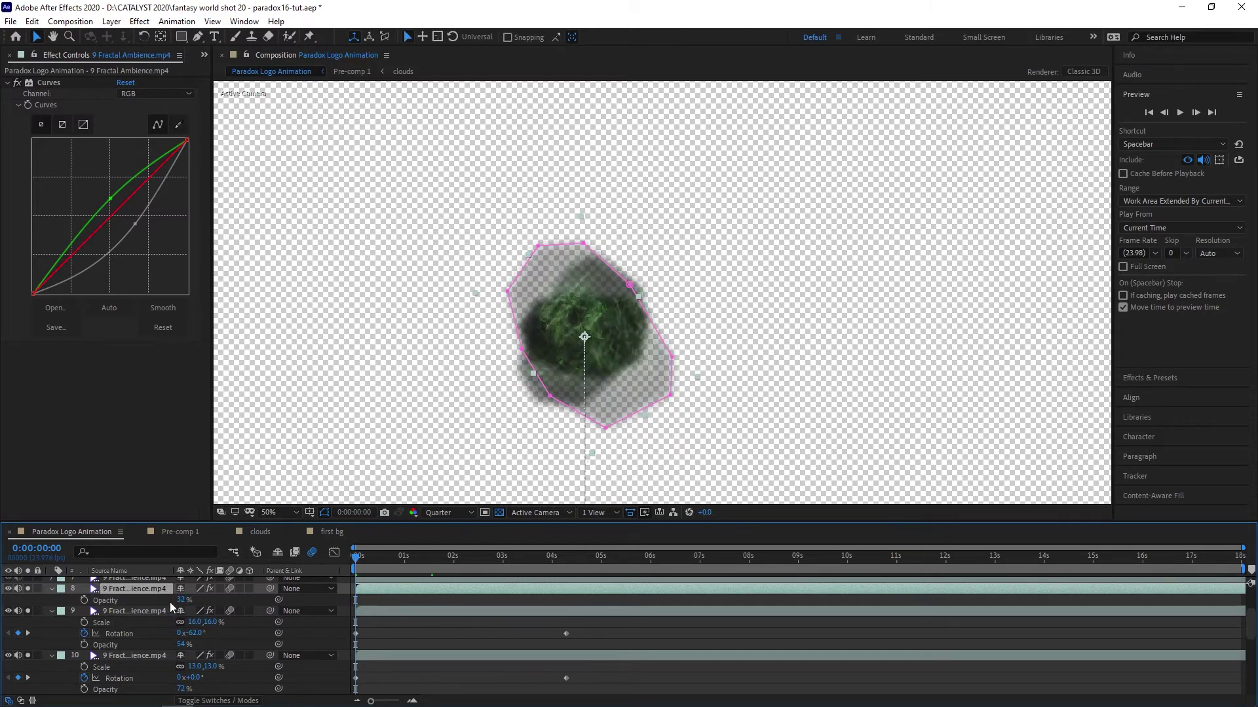
pyautogui.hotkey('ctrl', 'z')
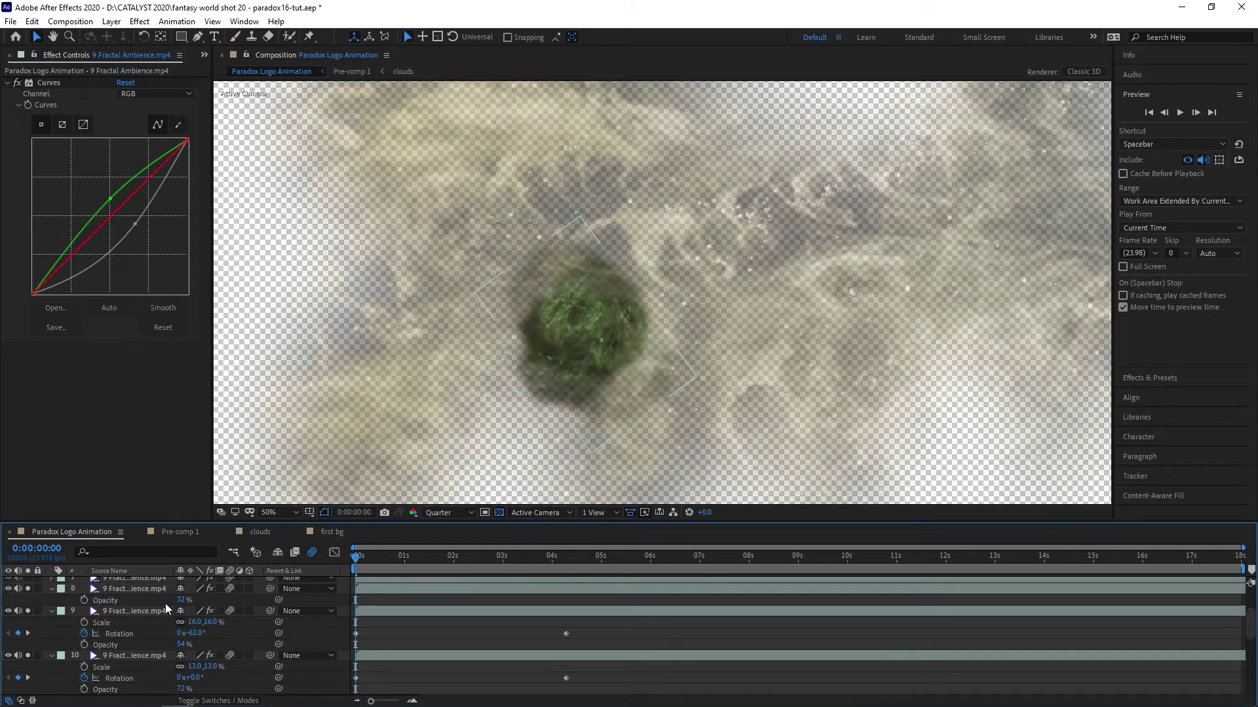
# Step: Undo the last layer 8 change and show its scale and rotation to compare with 9 Fractal Ambience.mp4 layers 9 and 10
pyautogui.hotkey('ctrl', 'z')
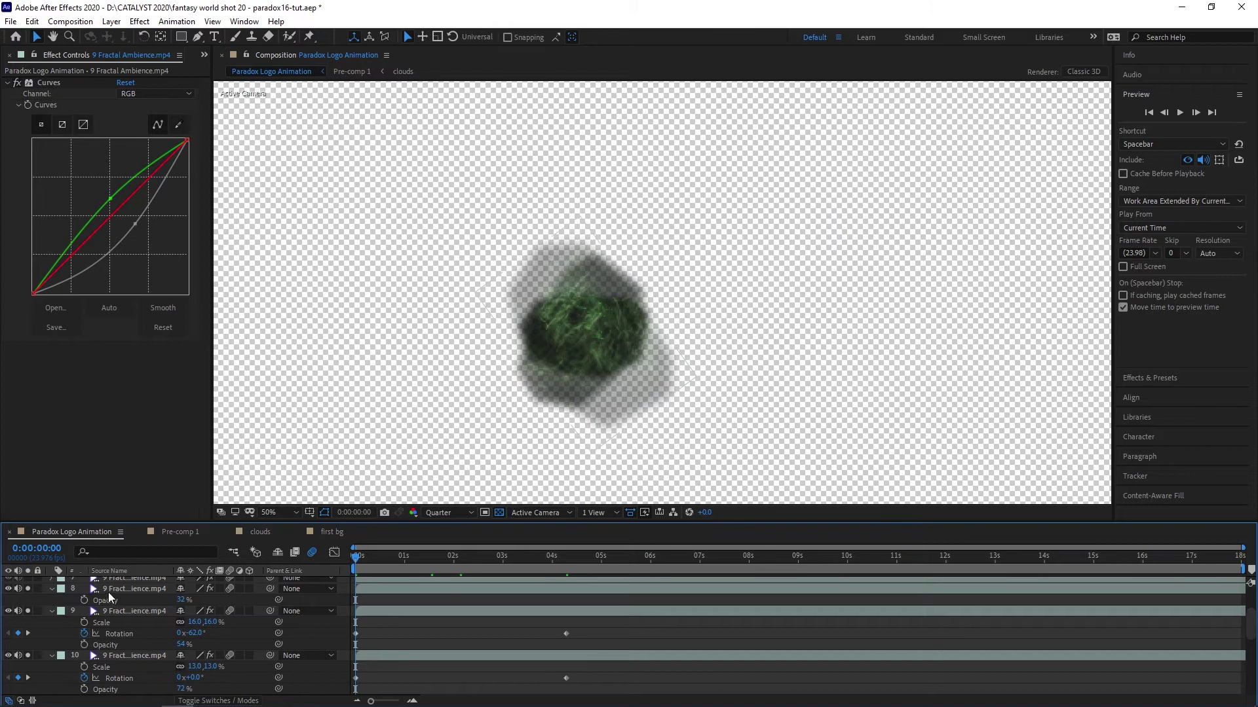
pyautogui.click(115, 589)
pyautogui.hotkey('shift', 's')
pyautogui.hotkey('shift', 'r')
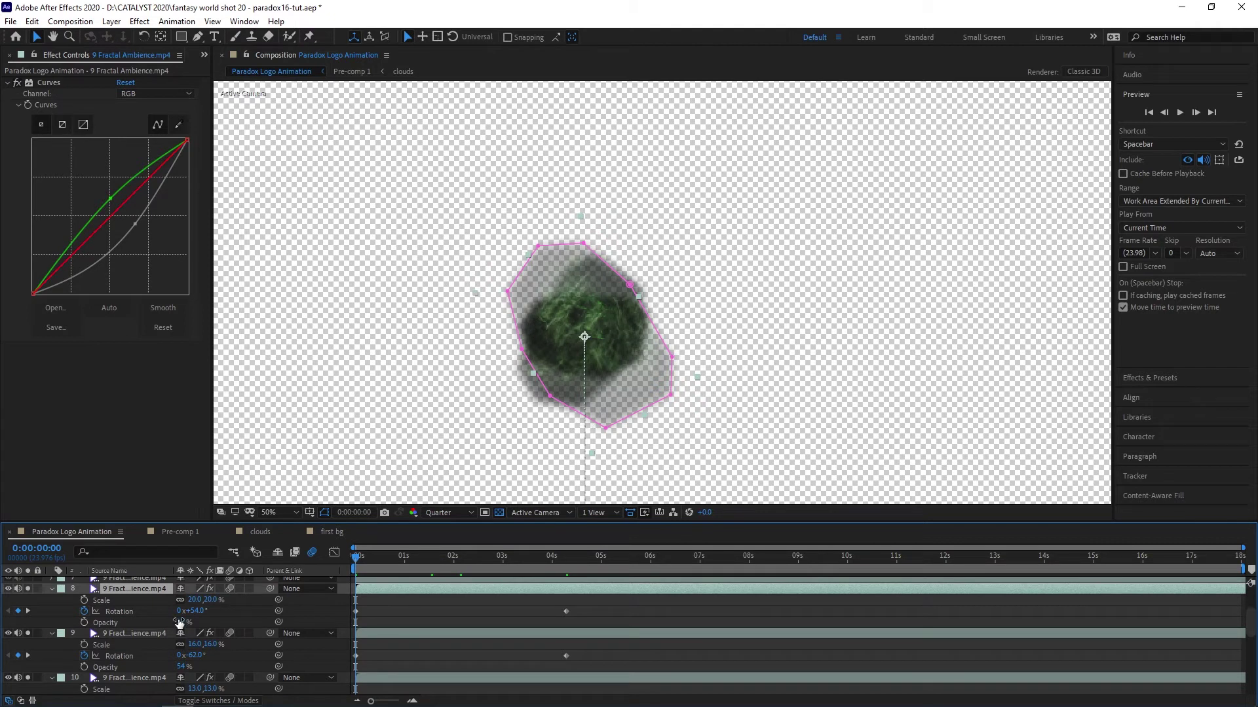
pyautogui.click(109, 635)
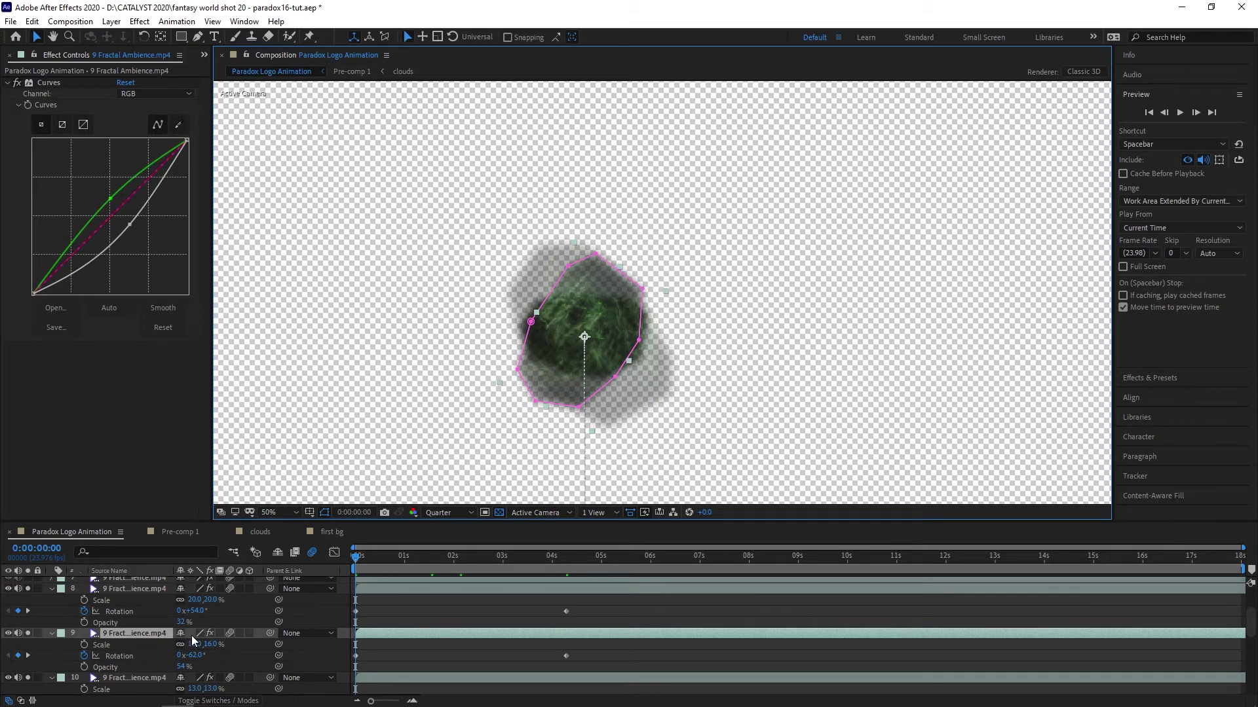
pyautogui.scroll(-1, 183, 648)
pyautogui.click(130, 645)
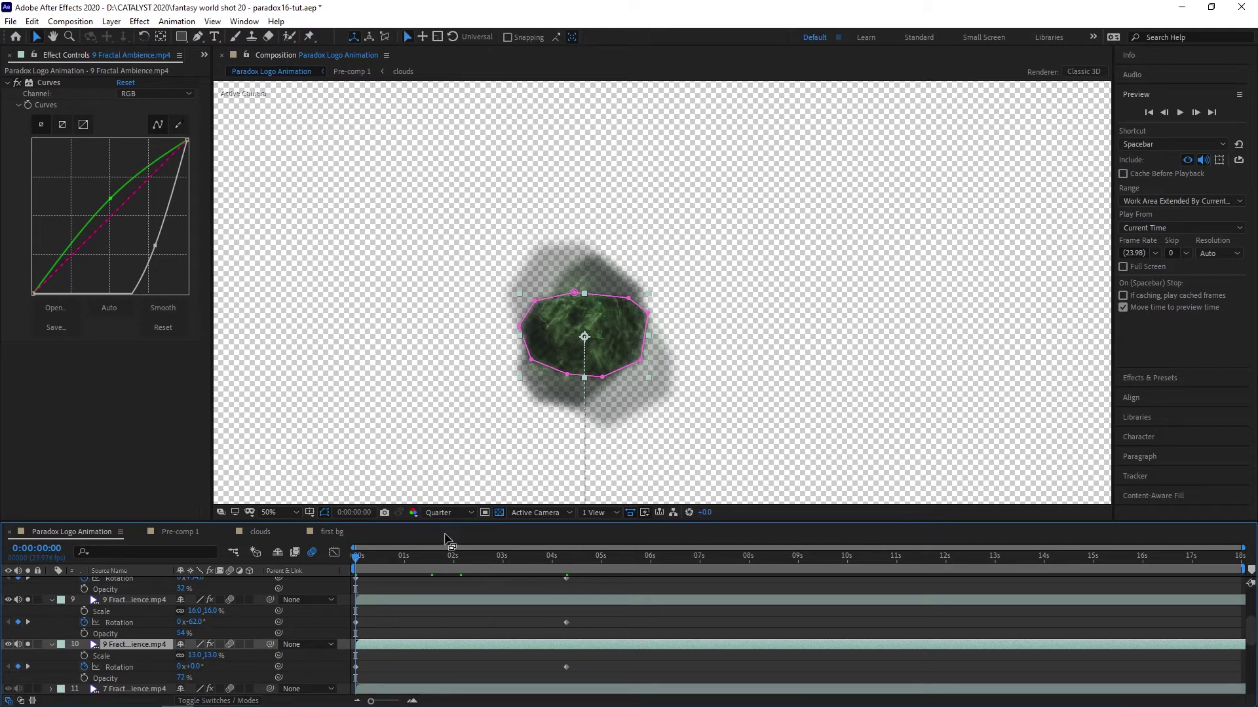
pyautogui.moveTo(358, 559); pyautogui.dragTo(356, 595)
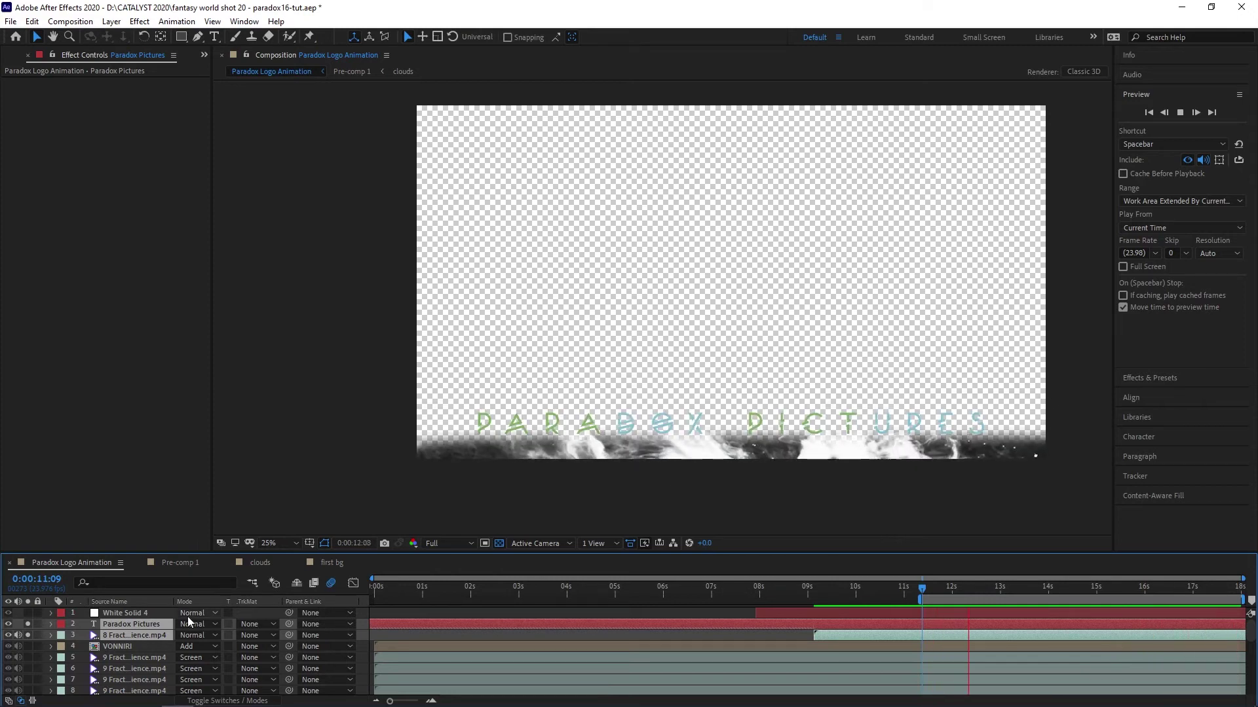
# Step: Set the track matte of layer 3, 8 Fractal Ambience.mp4, to Alpha Matte "Paradox Pictures"
pyautogui.click(139, 639)
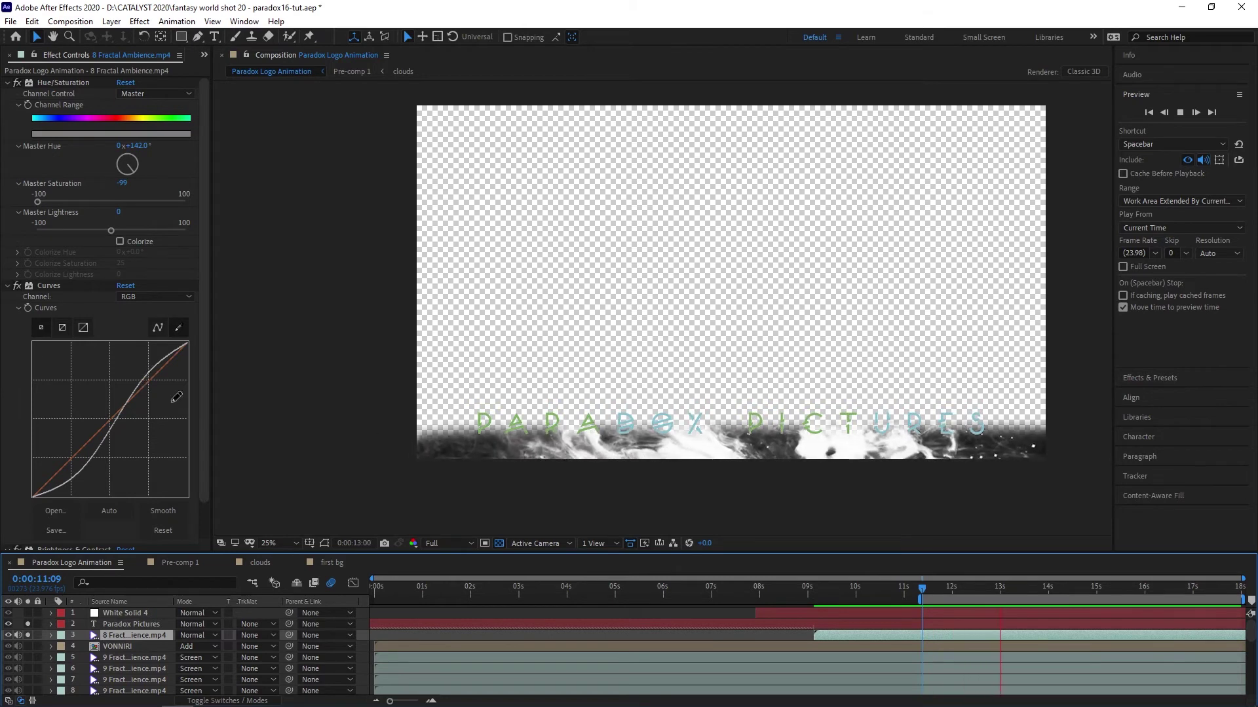
pyautogui.click(142, 626)
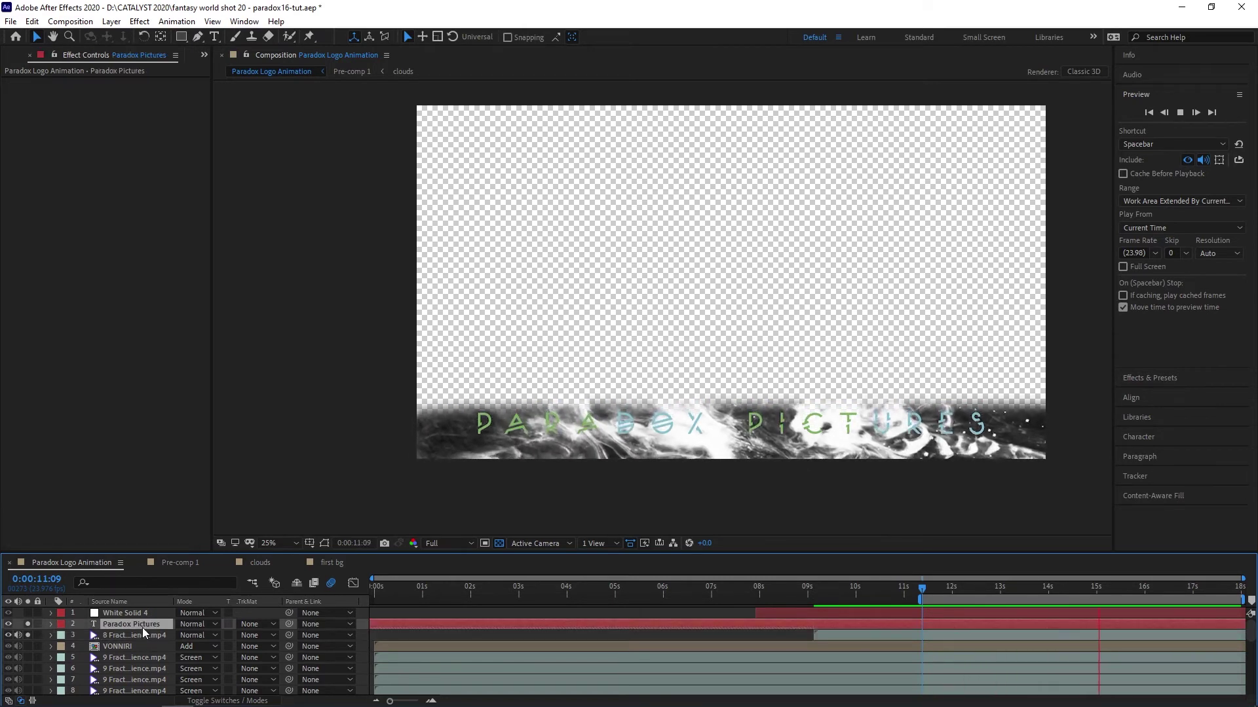
pyautogui.click(149, 634)
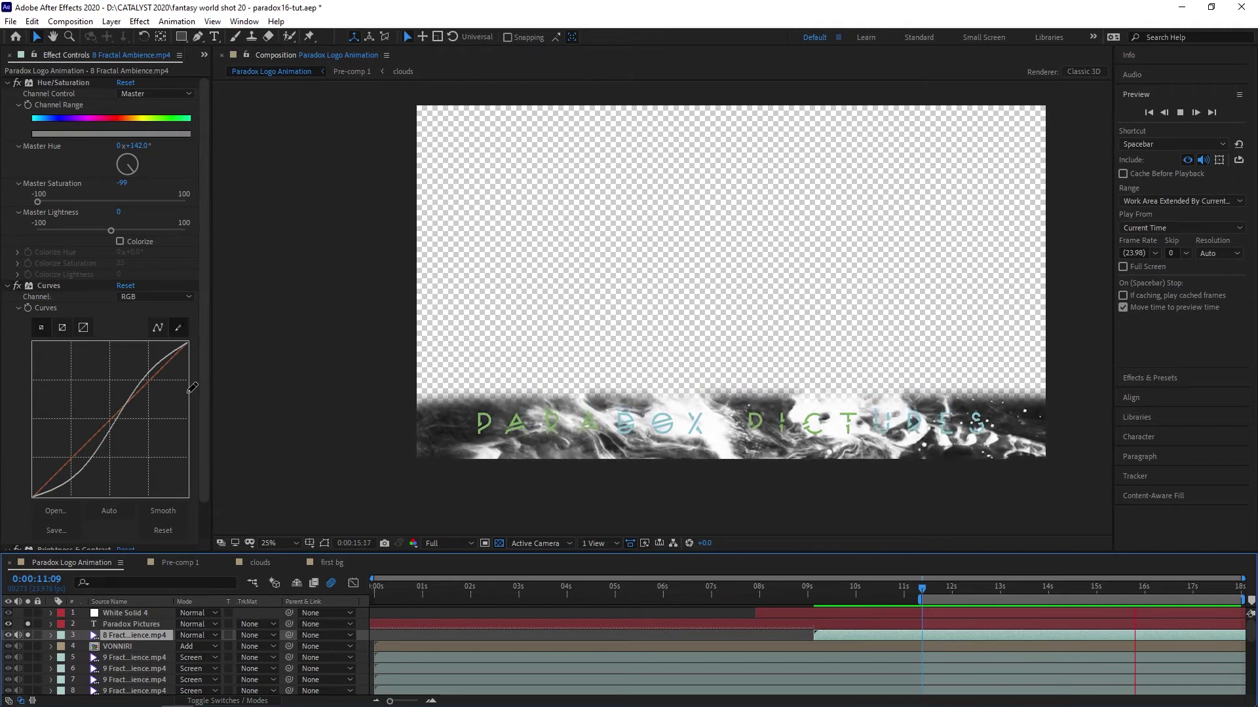
pyautogui.click(249, 635)
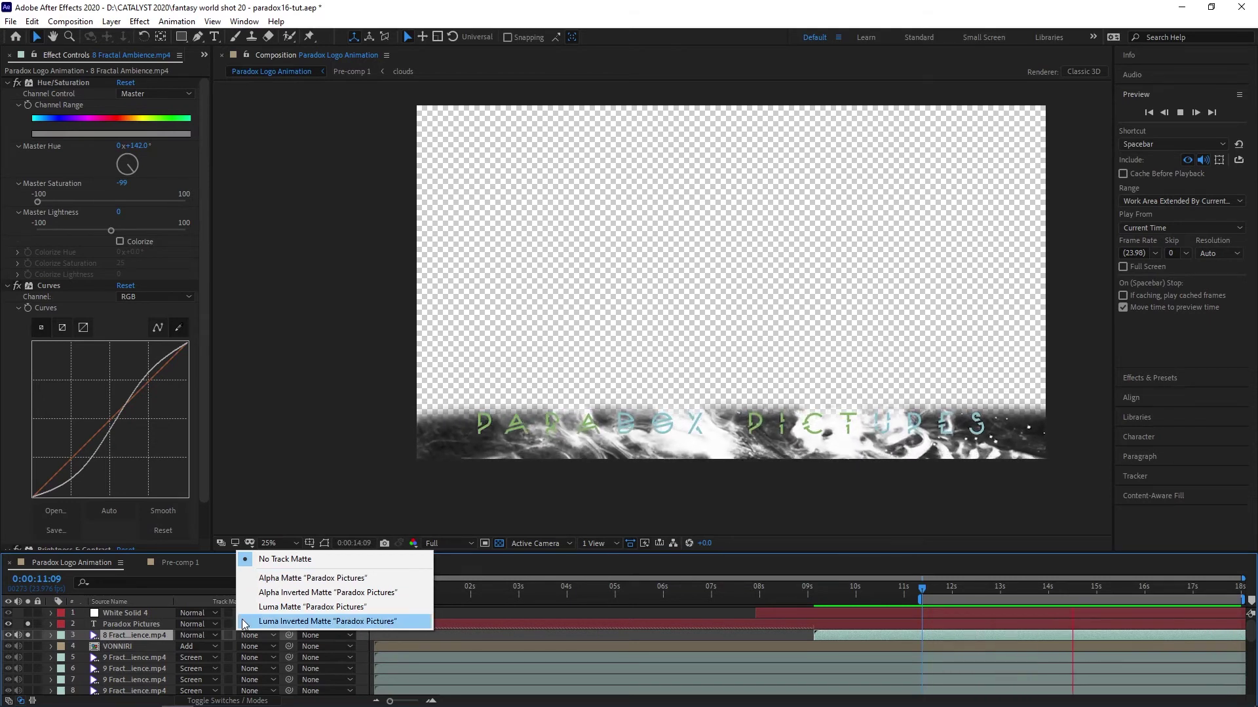
pyautogui.click(360, 579)
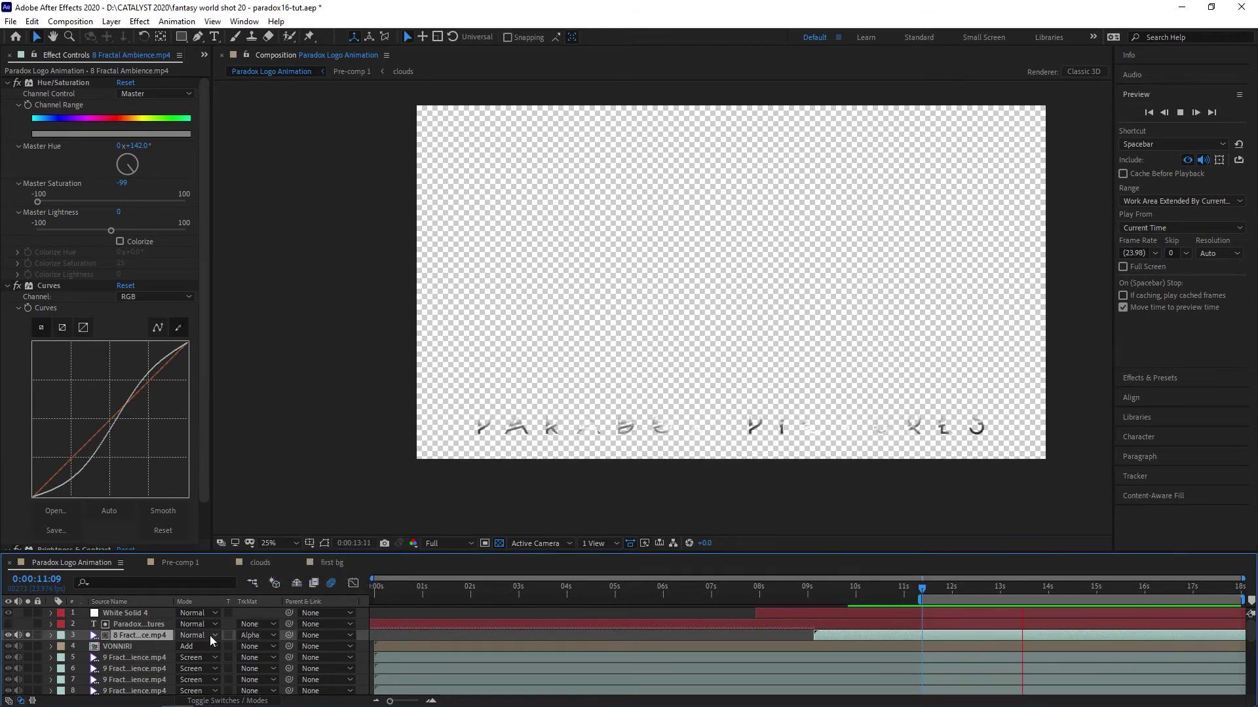
# Step: Turn off the transparency grid and show the position keyframes of layer 3, 8 Fractal Ambience.mp4
pyautogui.click(499, 543)
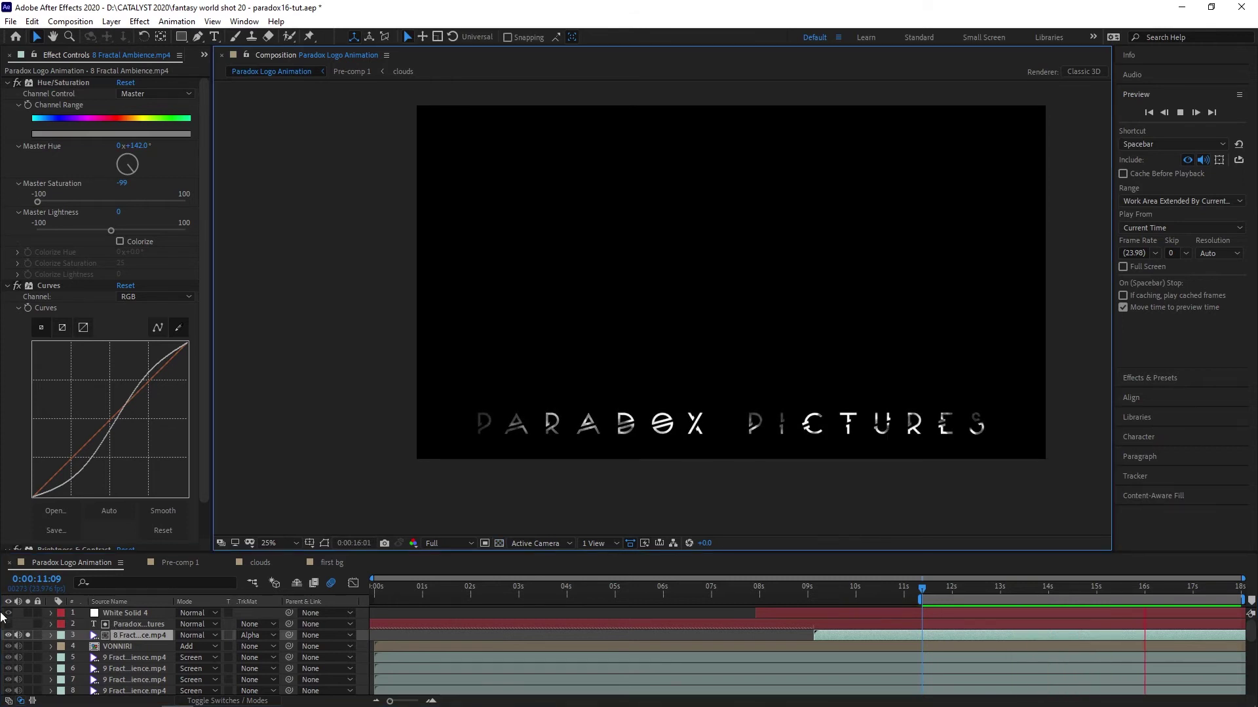
pyautogui.click(9, 633)
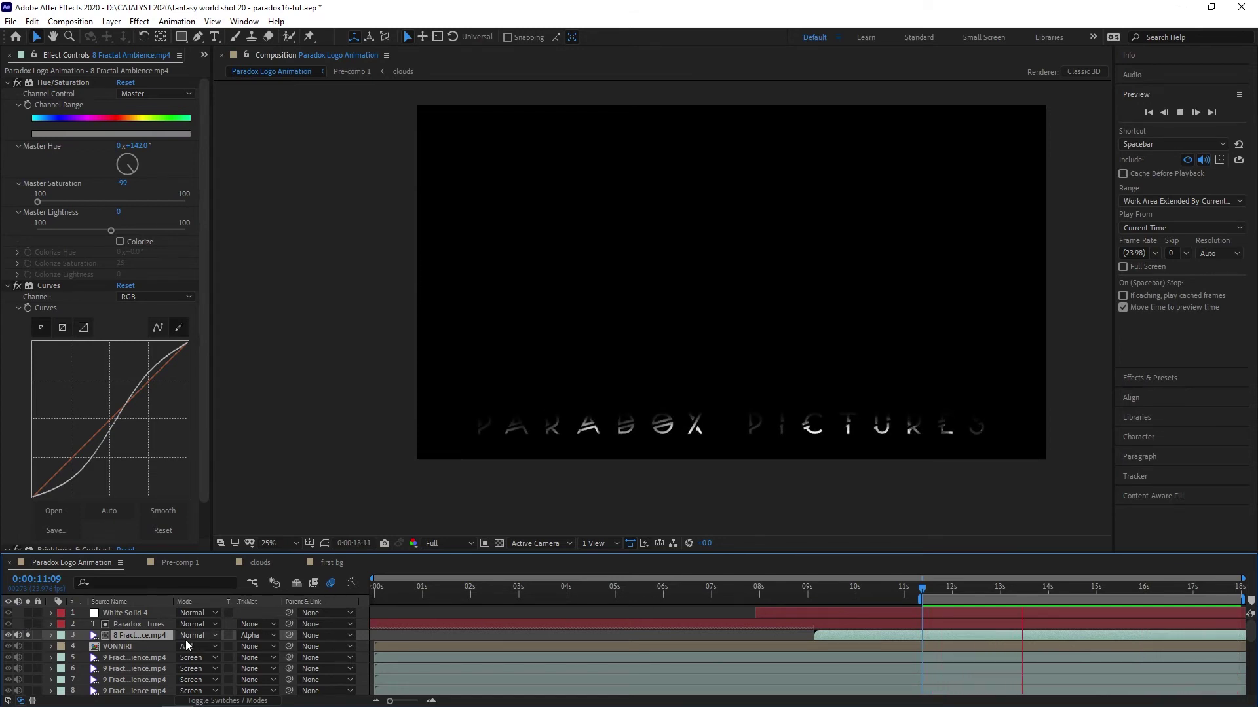
pyautogui.press('p')
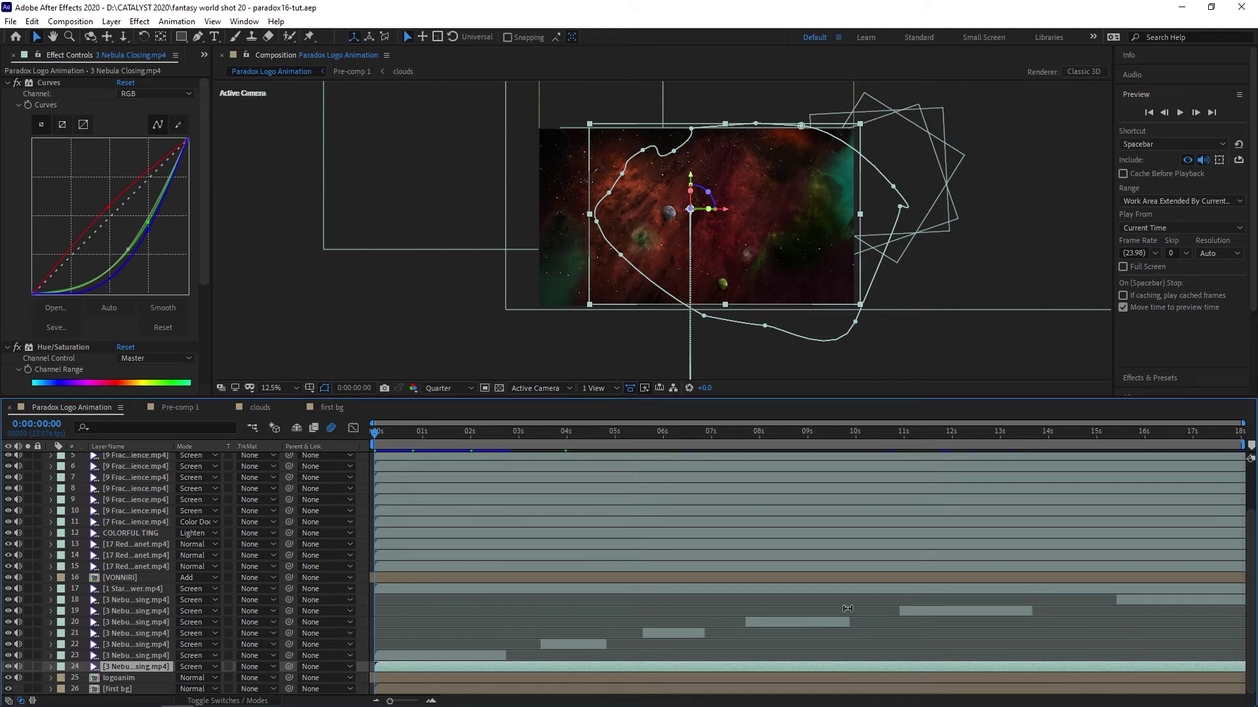
# Step: Compare the background with layer 17, 1 Star Shower.mp4, hidden and shown
pyautogui.click(443, 580)
pyautogui.click(435, 590)
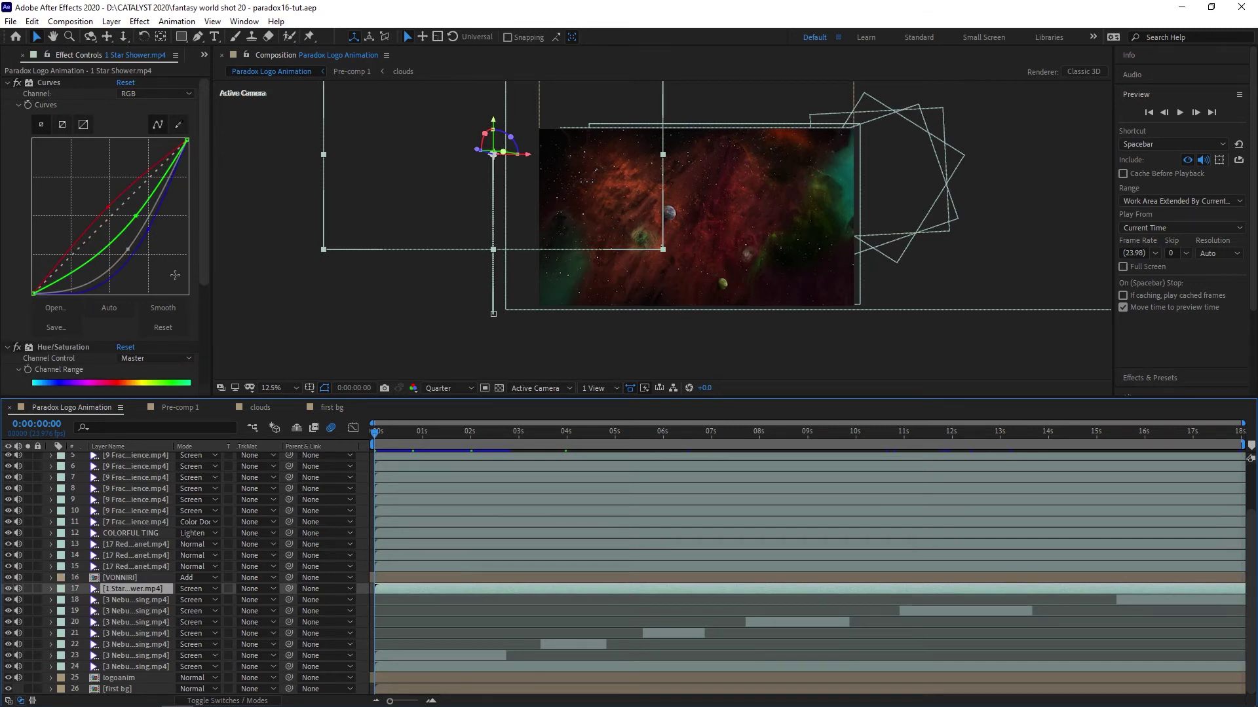
pyautogui.click(9, 590)
pyautogui.click(9, 590)
pyautogui.click(8, 590)
pyautogui.click(8, 590)
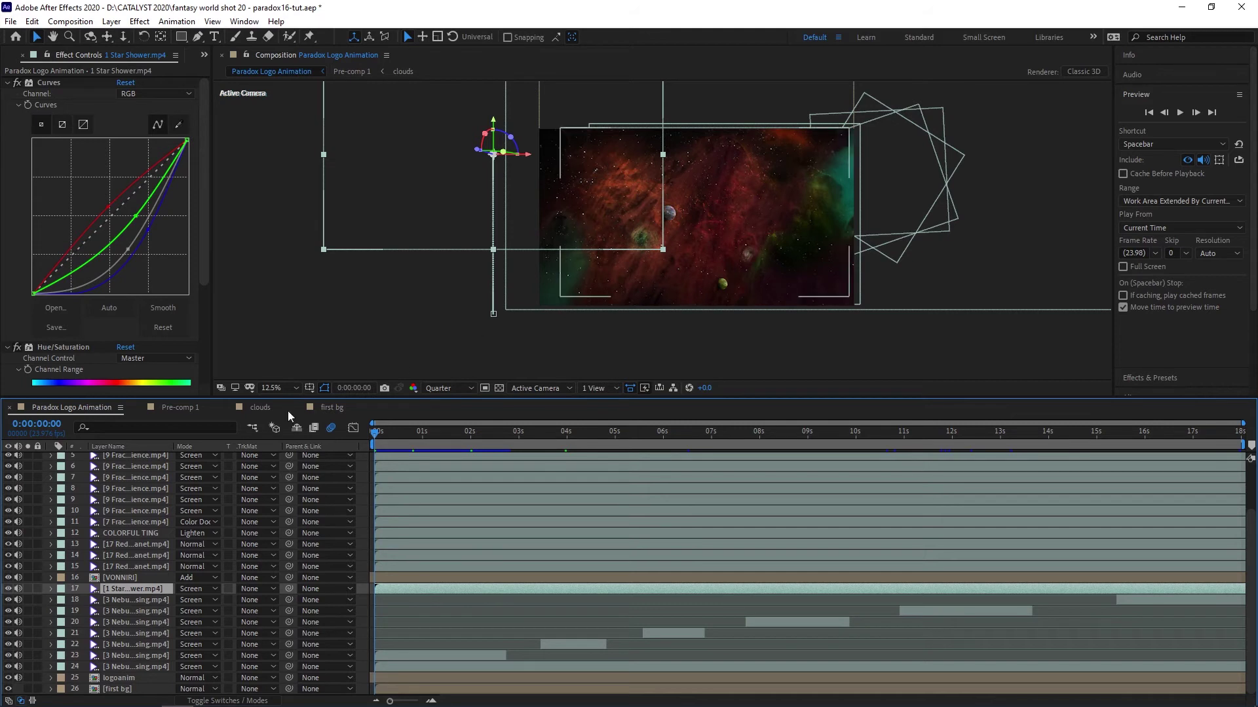
# Step: Try turning off the Curves effect on layer 16, VONNIRI, inspect the small planet up close, and undo the change
pyautogui.click(156, 577)
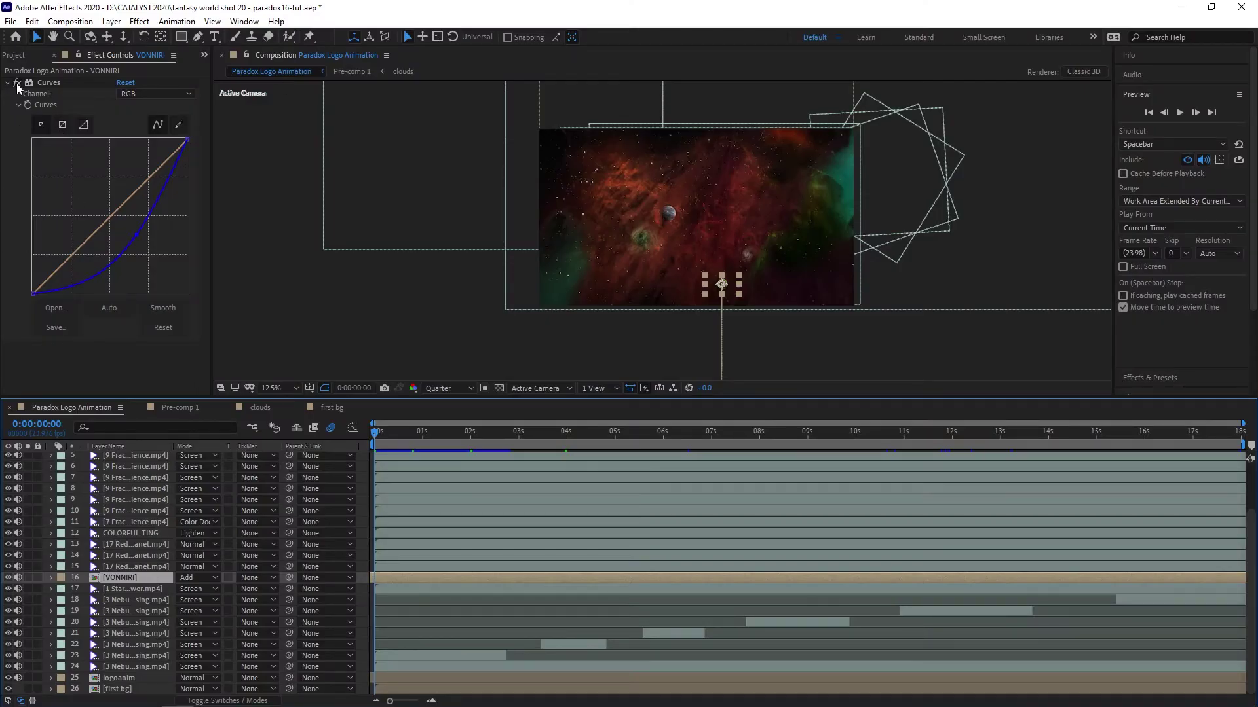
pyautogui.click(17, 82)
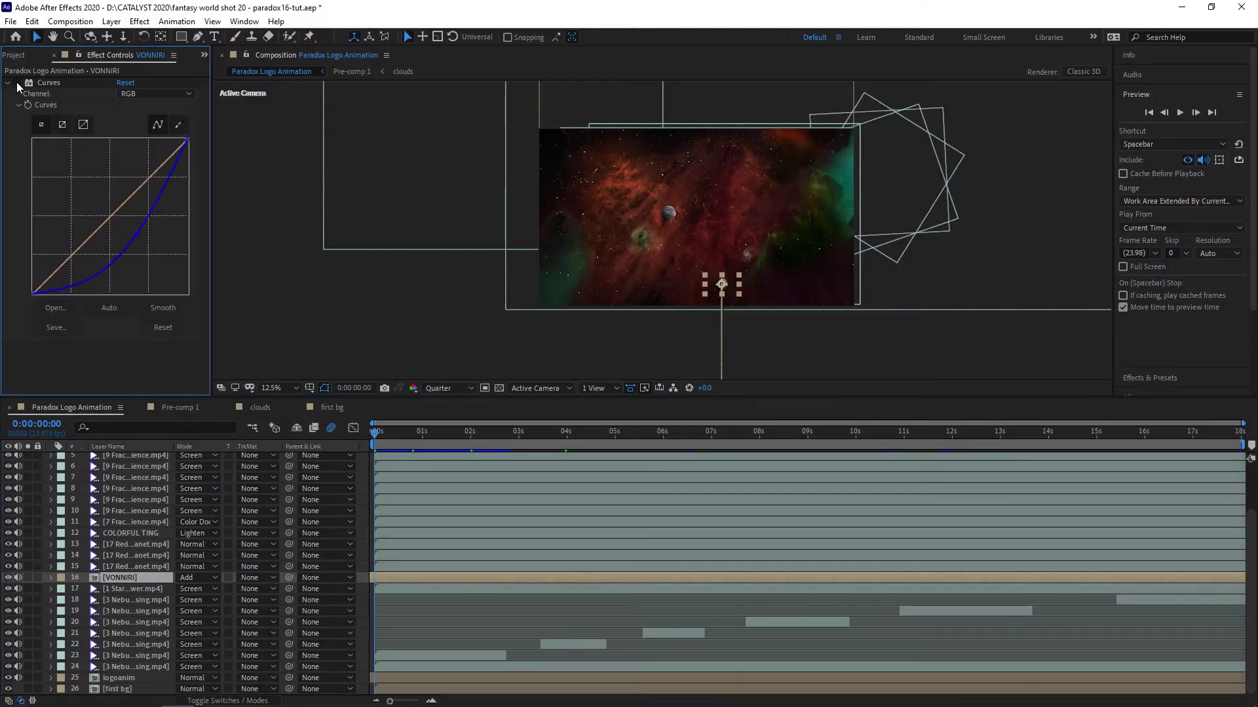
pyautogui.scroll(6, 835, 325)
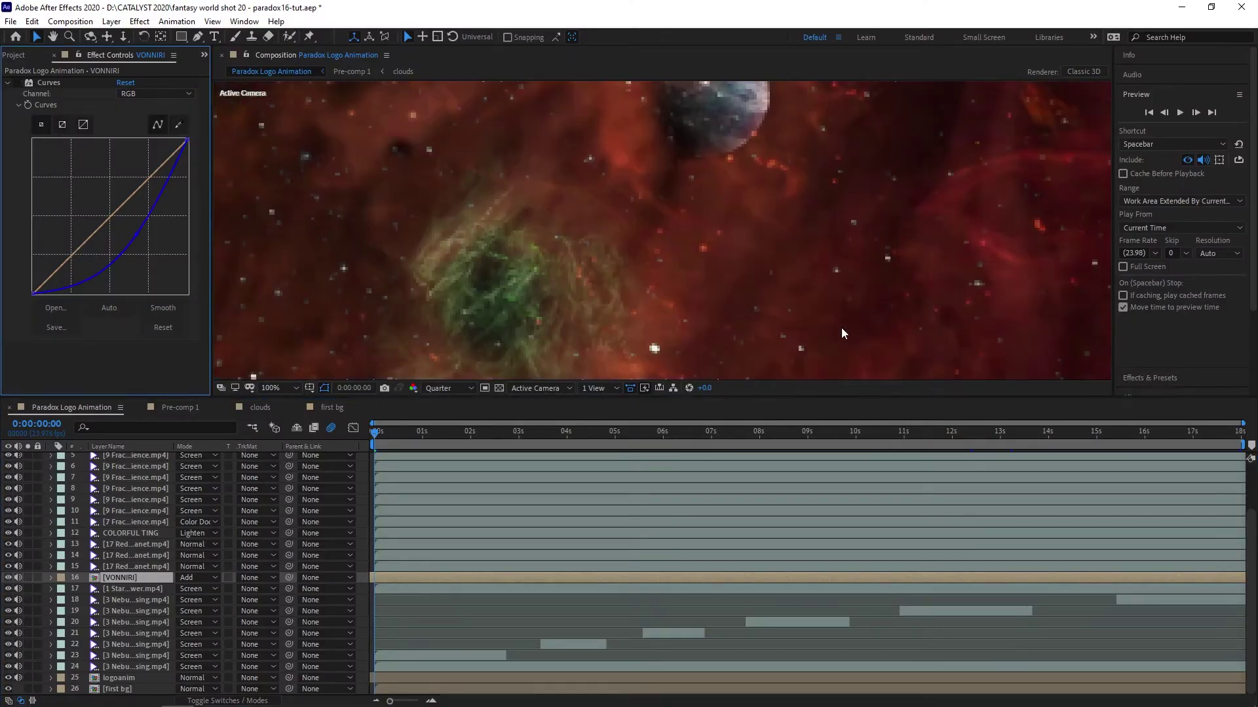
pyautogui.press('space')
pyautogui.moveTo(847, 315); pyautogui.dragTo(780, 108)
pyautogui.moveTo(863, 232); pyautogui.dragTo(768, 107)
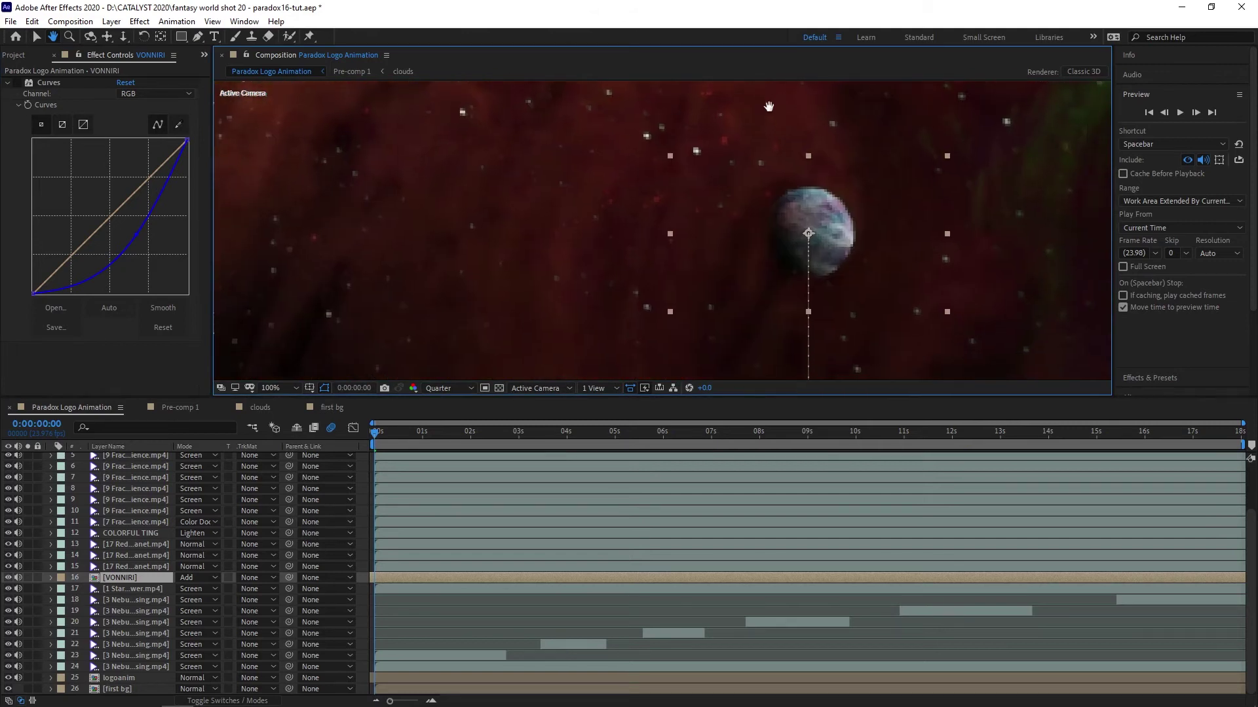
pyautogui.scroll(-4, 812, 185)
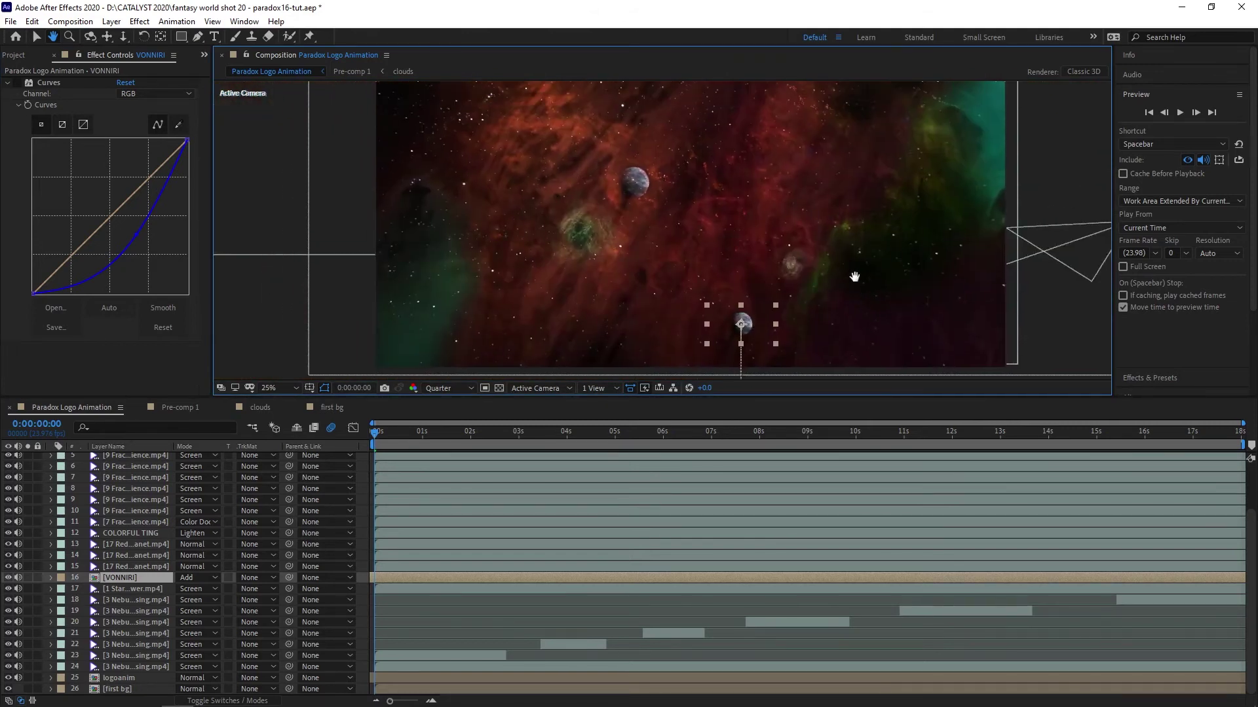
pyautogui.hotkey('ctrl', 'z')
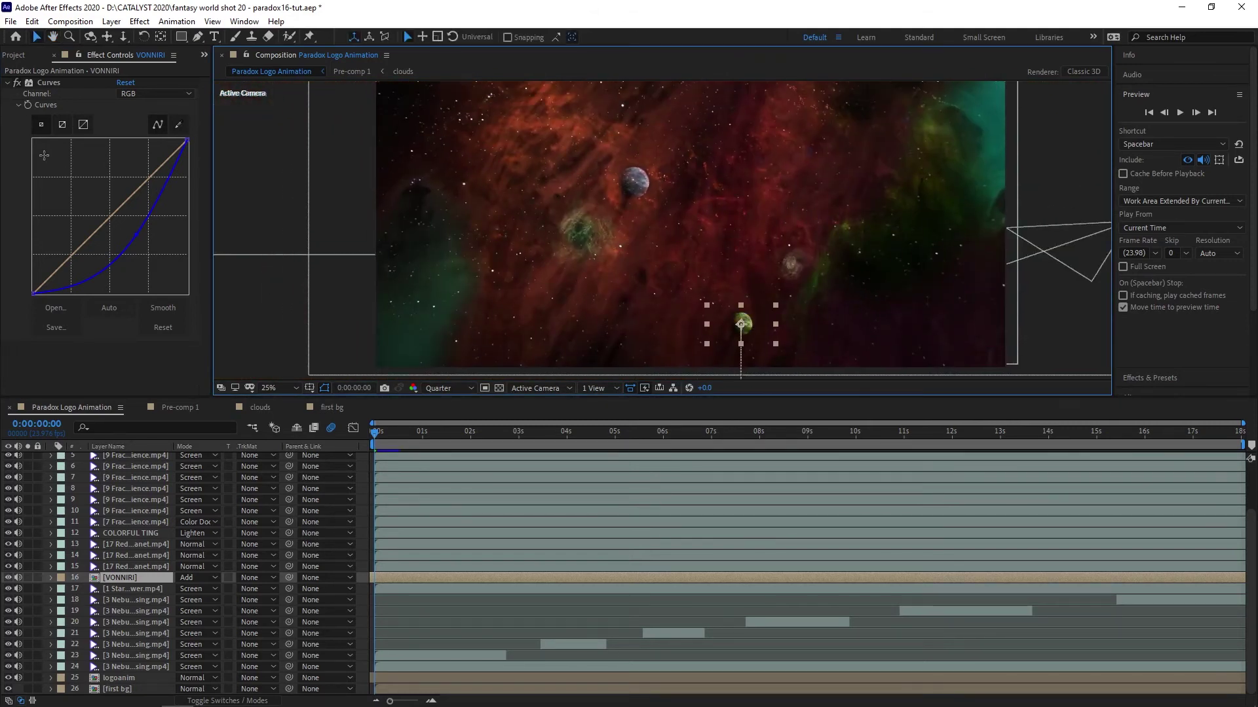
# Step: Examine the grey planet near the nebula's centre and locate its VONNIRI layer in the layer stack
pyautogui.click(643, 196)
pyautogui.scroll(3, 193, 486)
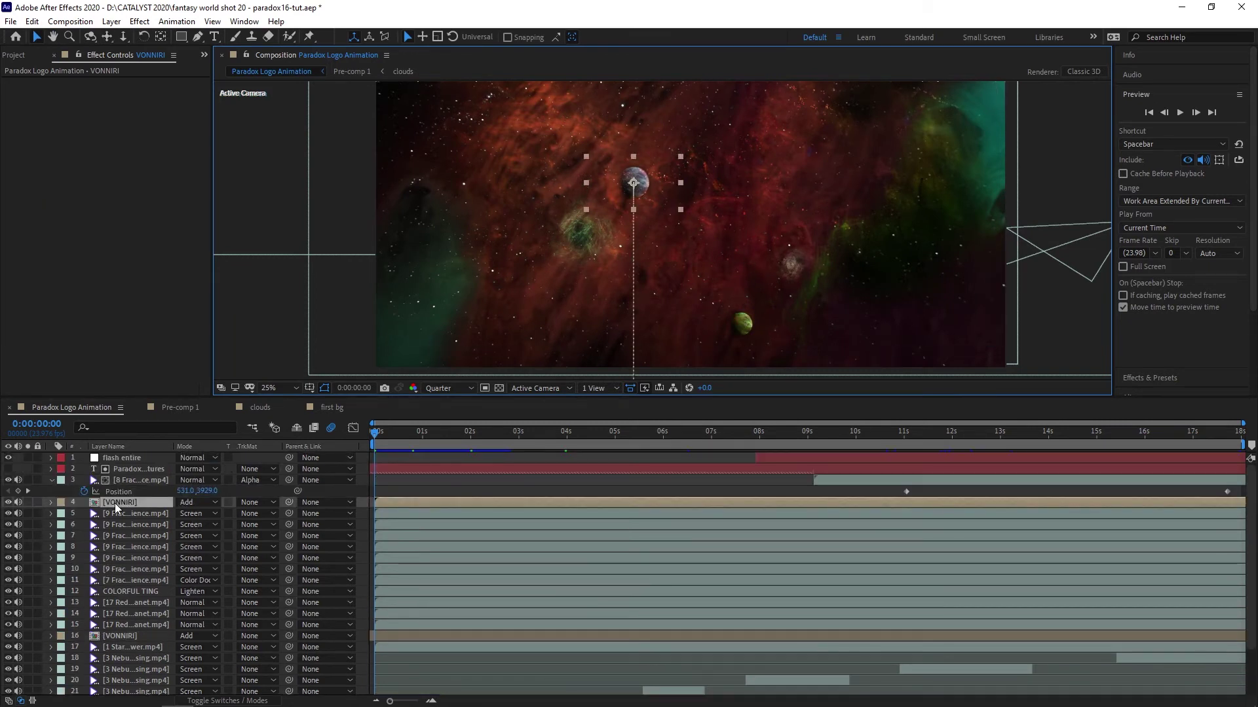
pyautogui.scroll(-3, 128, 599)
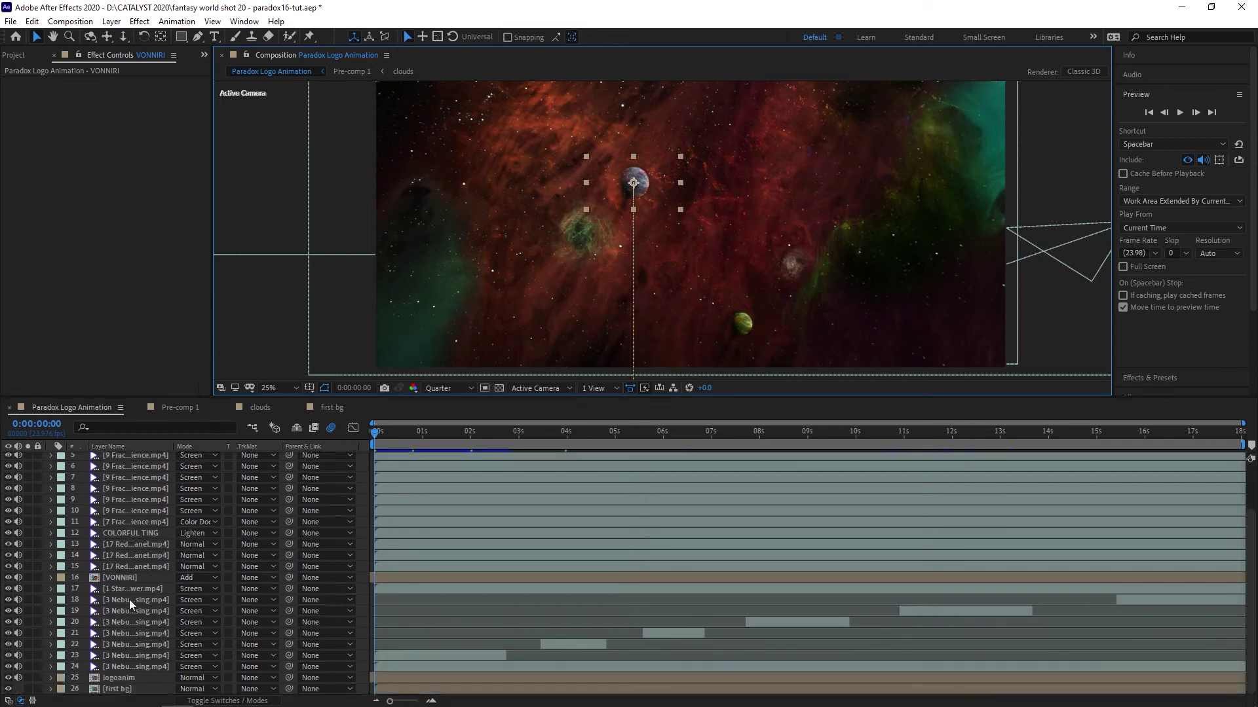
# Step: Fit the composition to the viewer and examine the masks of the 17 Red and Blue Planet.mp4 layers 13 to 15
pyautogui.click(129, 566)
pyautogui.scroll(-2, 667, 190)
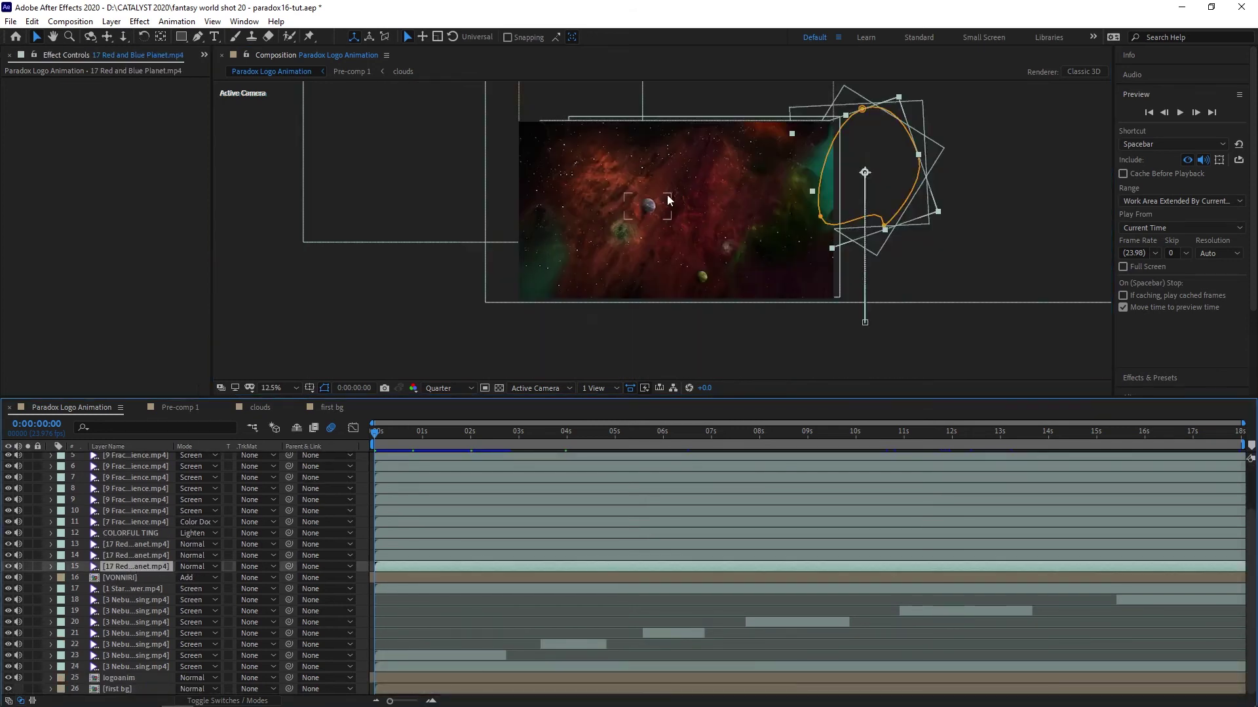
pyautogui.click(280, 388)
pyautogui.click(285, 414)
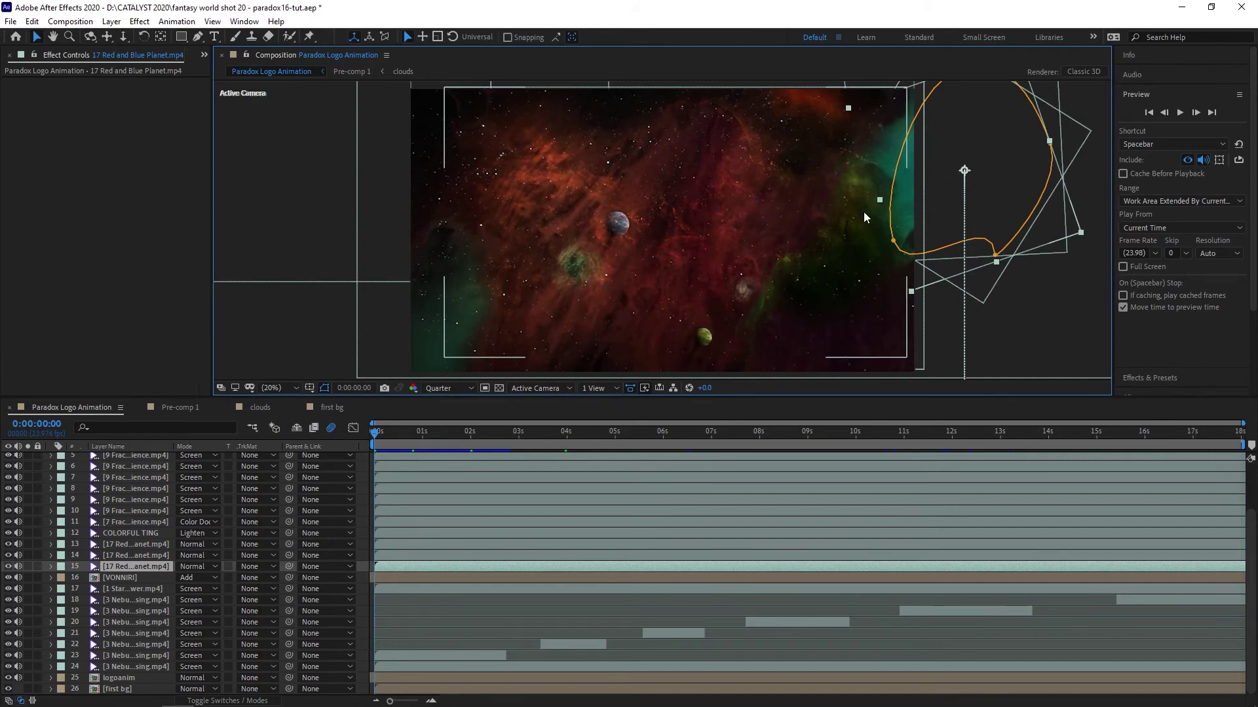
pyautogui.click(139, 555)
pyautogui.click(140, 566)
pyautogui.click(138, 545)
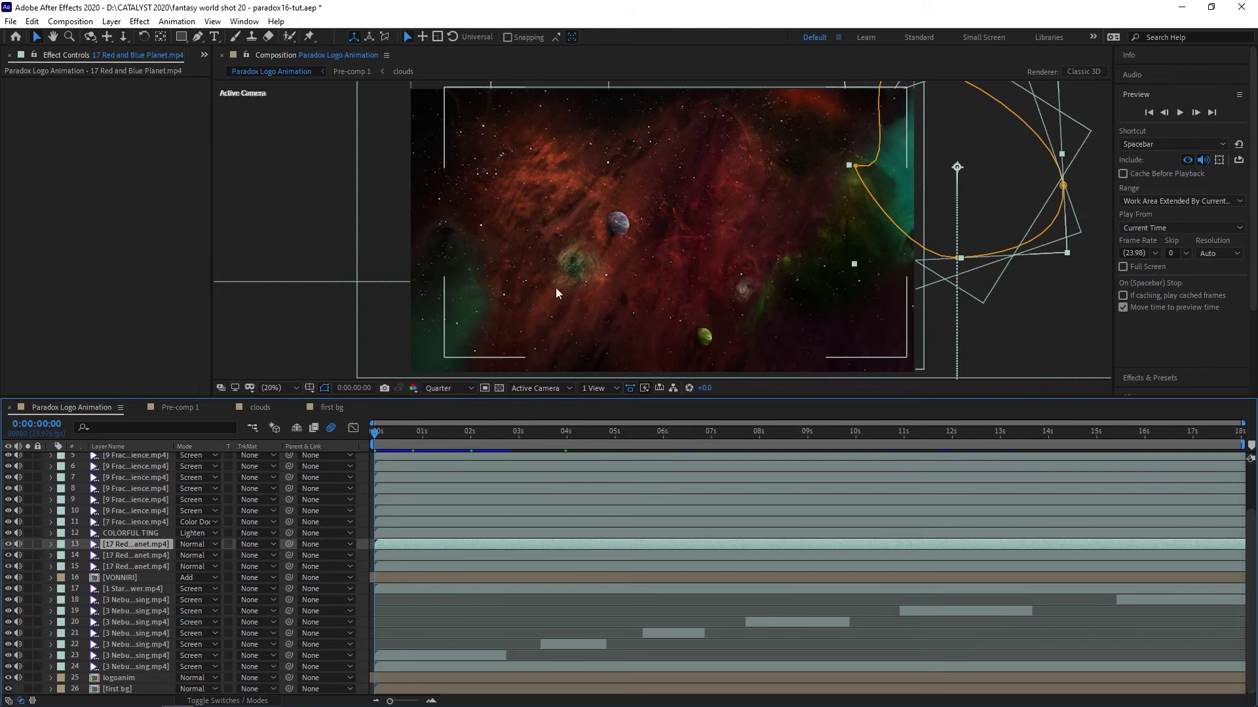
# Step: Try the Normal blending mode on the COLORFUL TING layer, undo it, and compare the layer with and without Hue/Saturation
pyautogui.click(131, 533)
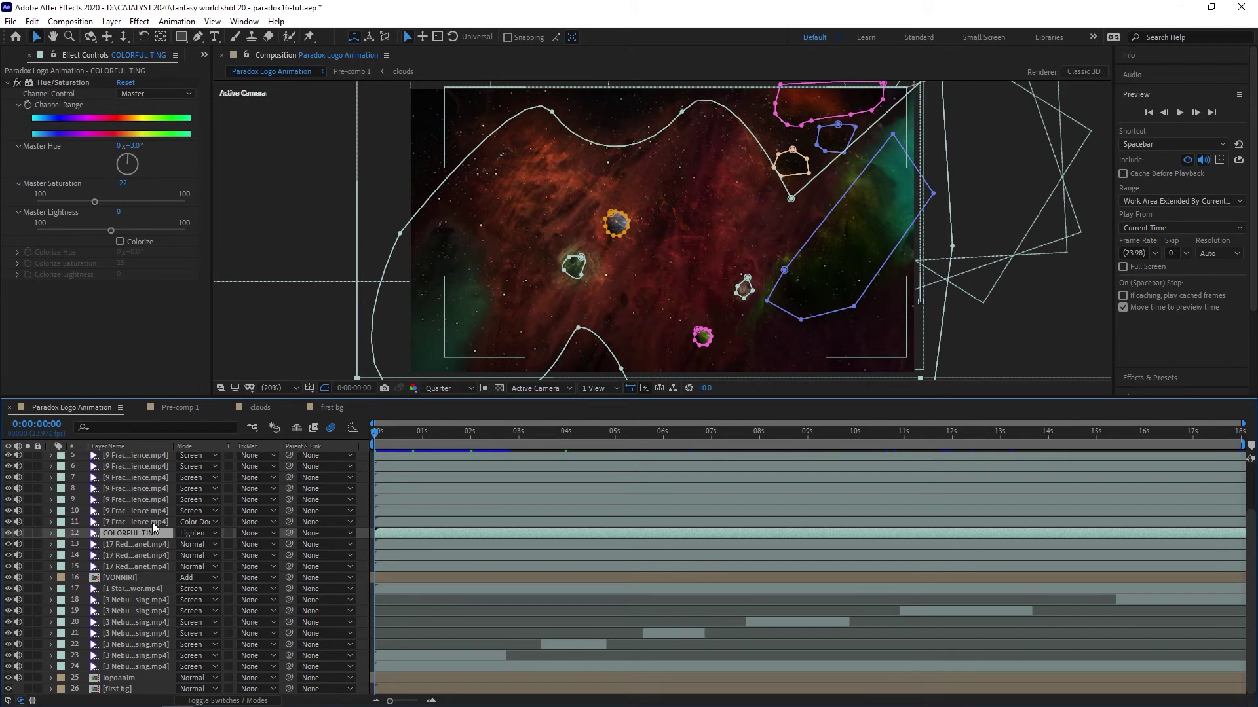
pyautogui.click(199, 537)
pyautogui.click(237, 133)
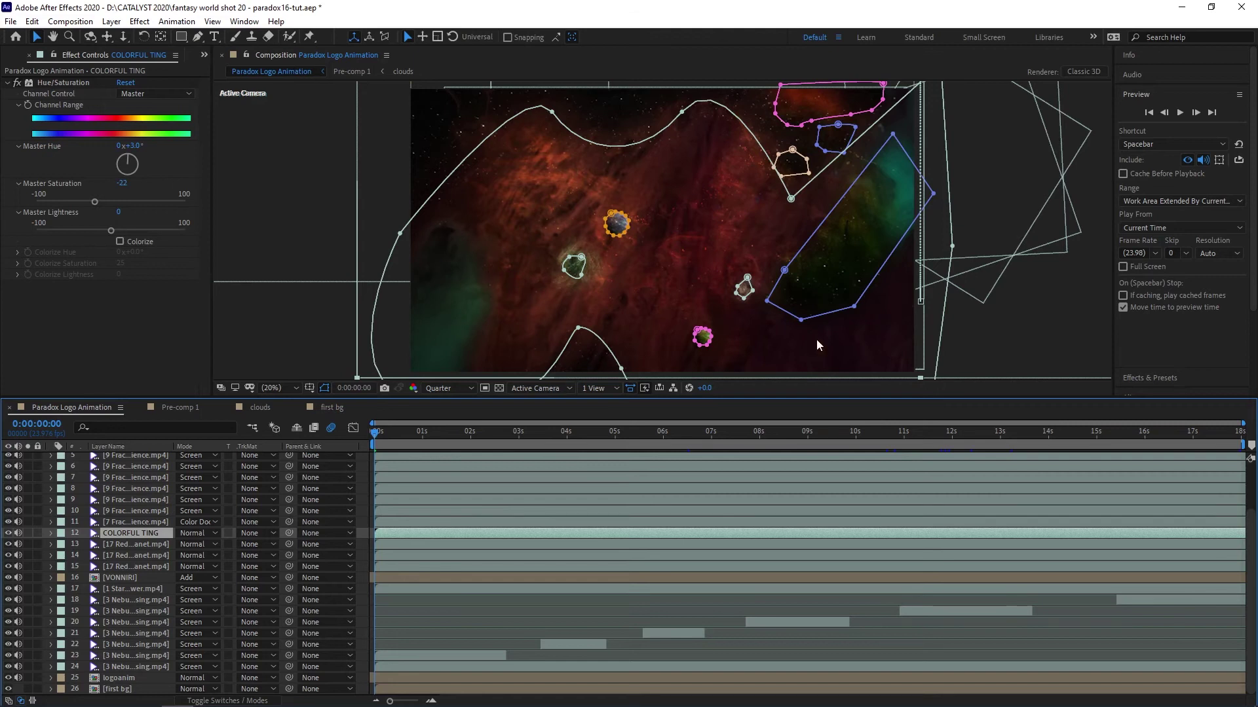
pyautogui.hotkey('ctrl', 'z')
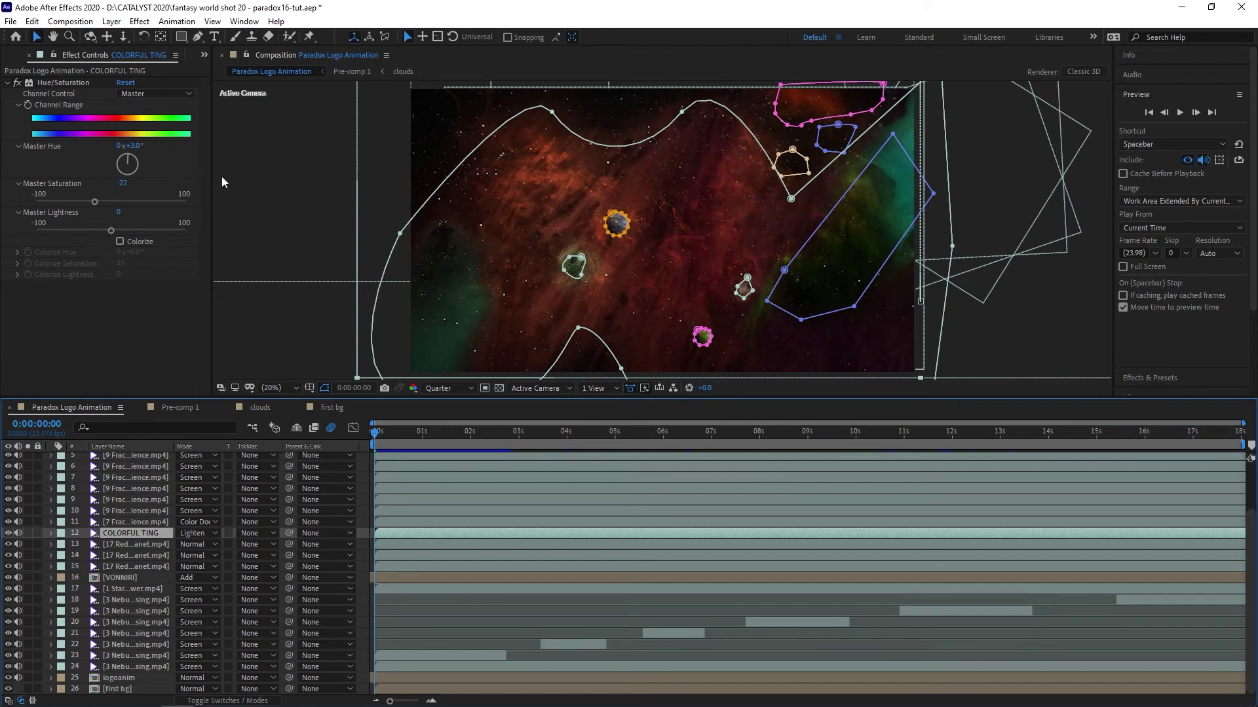
pyautogui.click(19, 83)
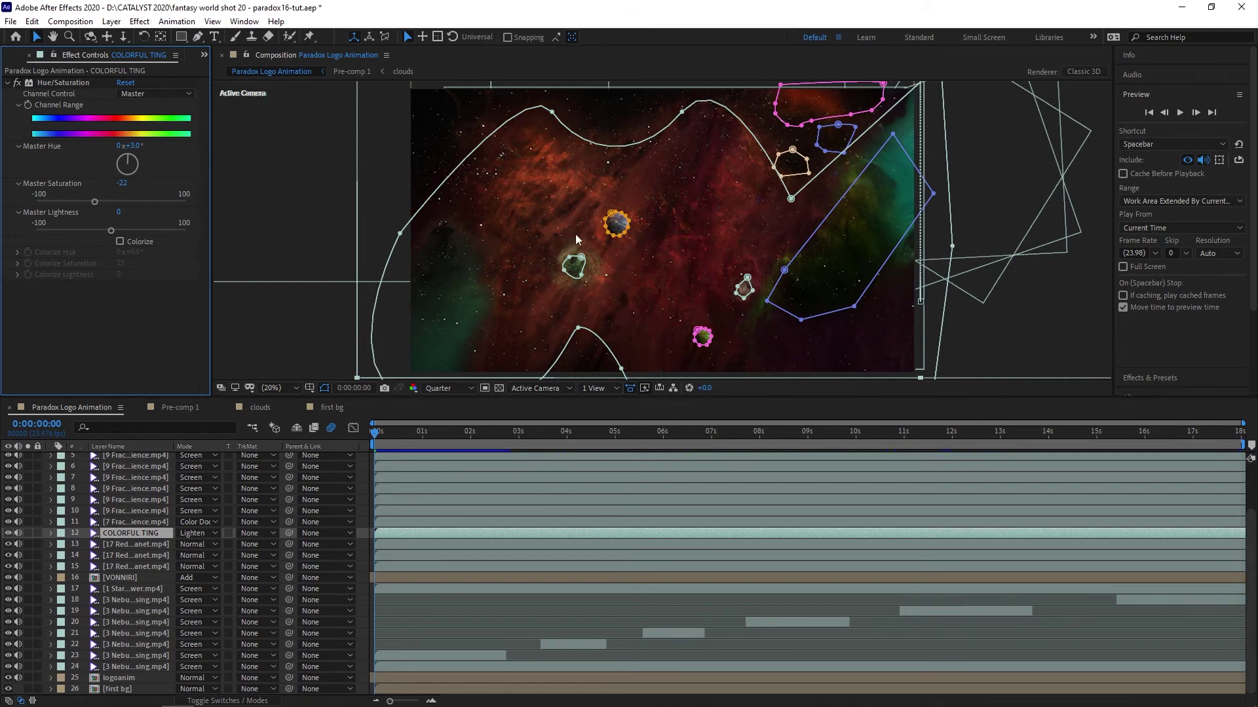
# Step: Compare the 7 Fractal Ambience layer with and without Curves, try the Normal blending mode on it, and restore Color Dodge
pyautogui.click(146, 521)
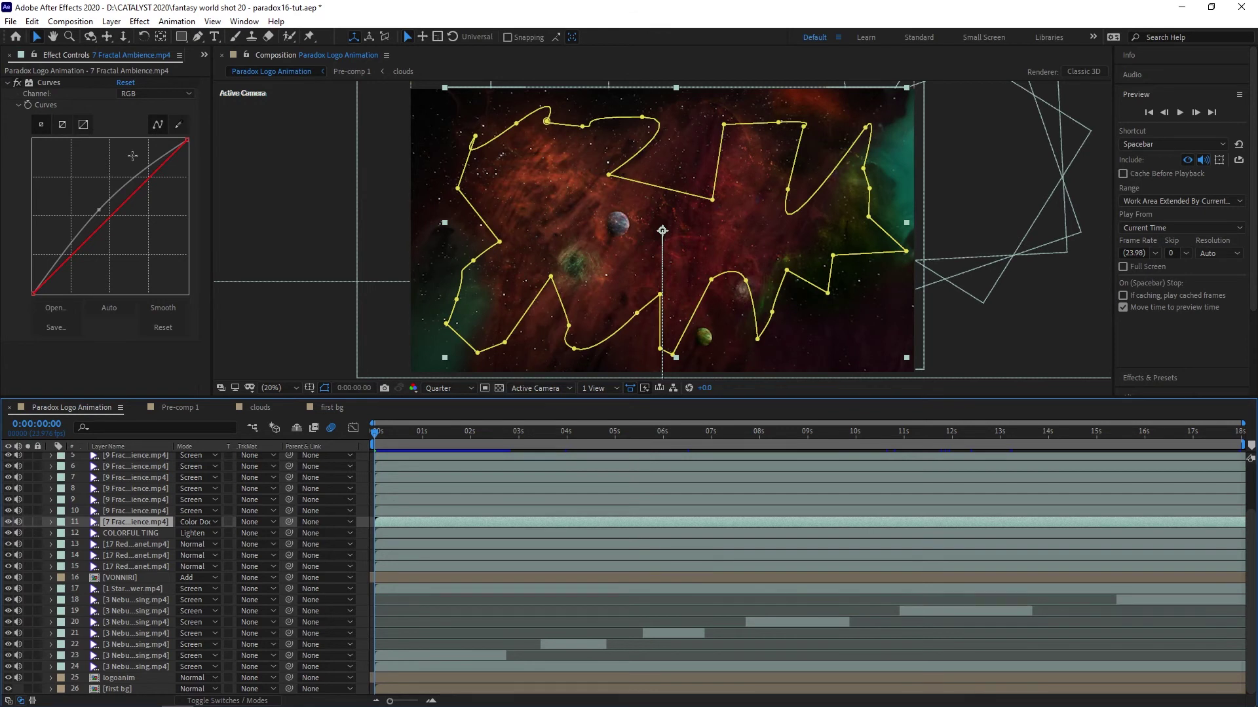
pyautogui.click(19, 84)
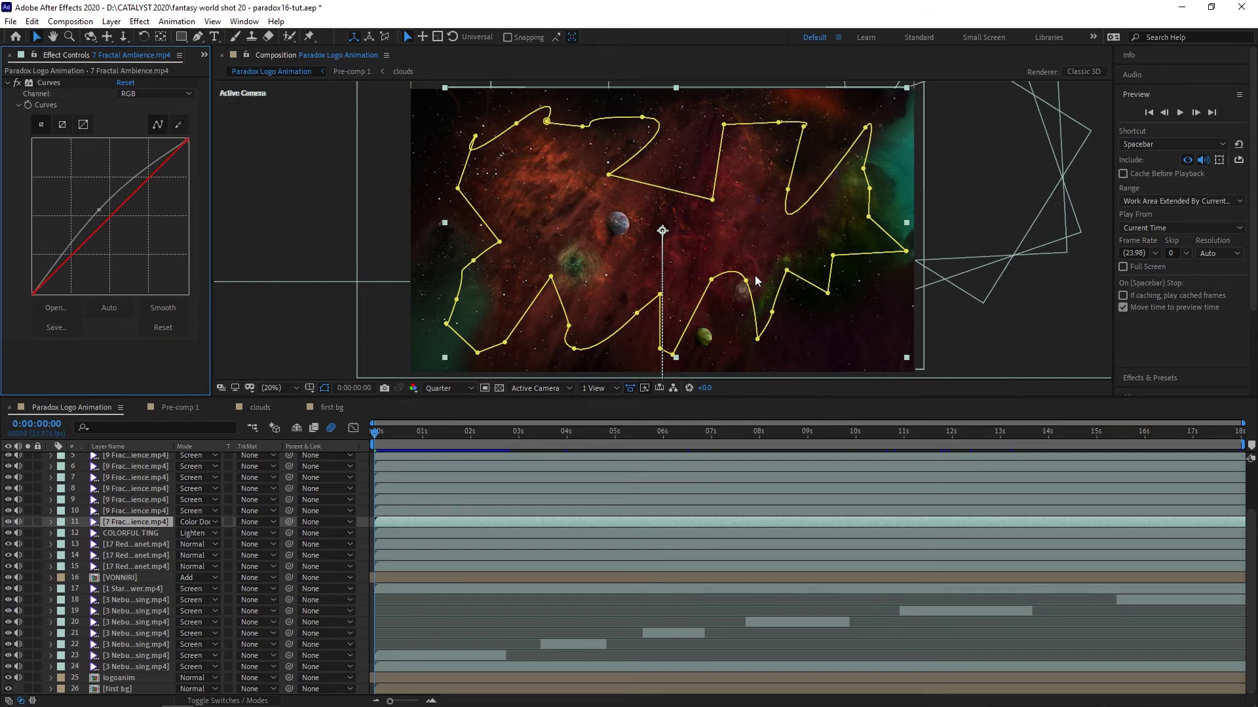
pyautogui.click(205, 522)
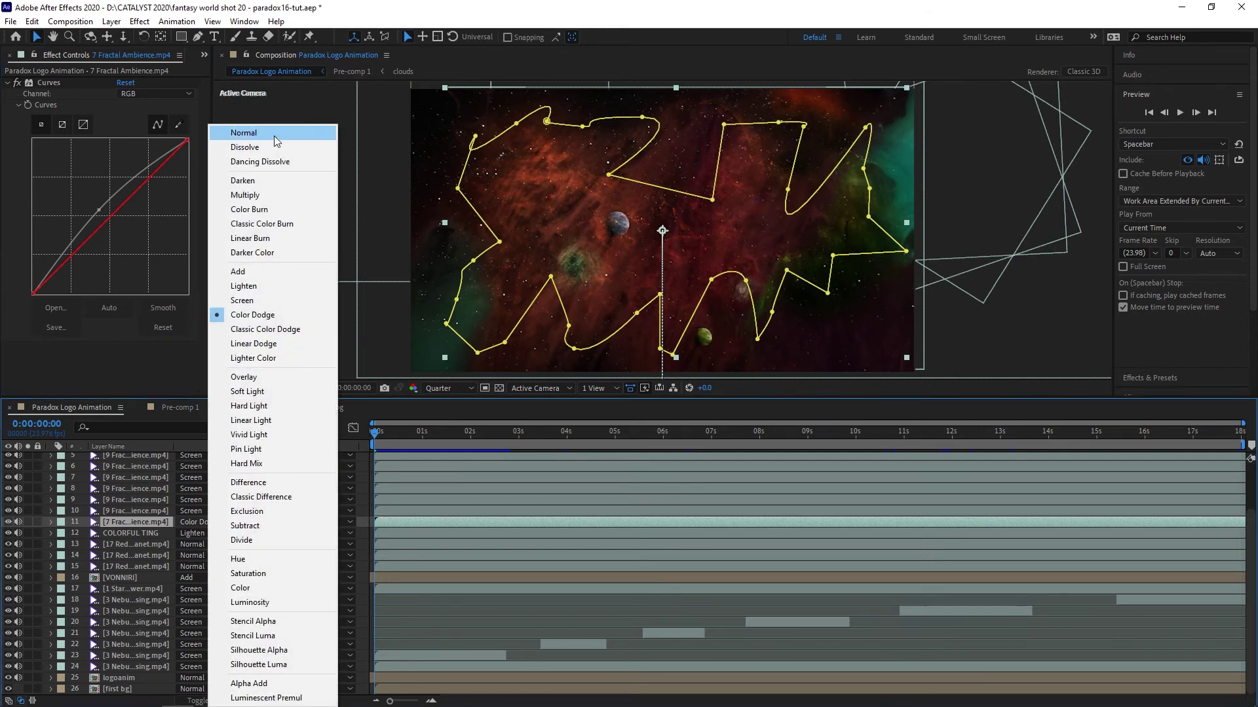
pyautogui.click(275, 134)
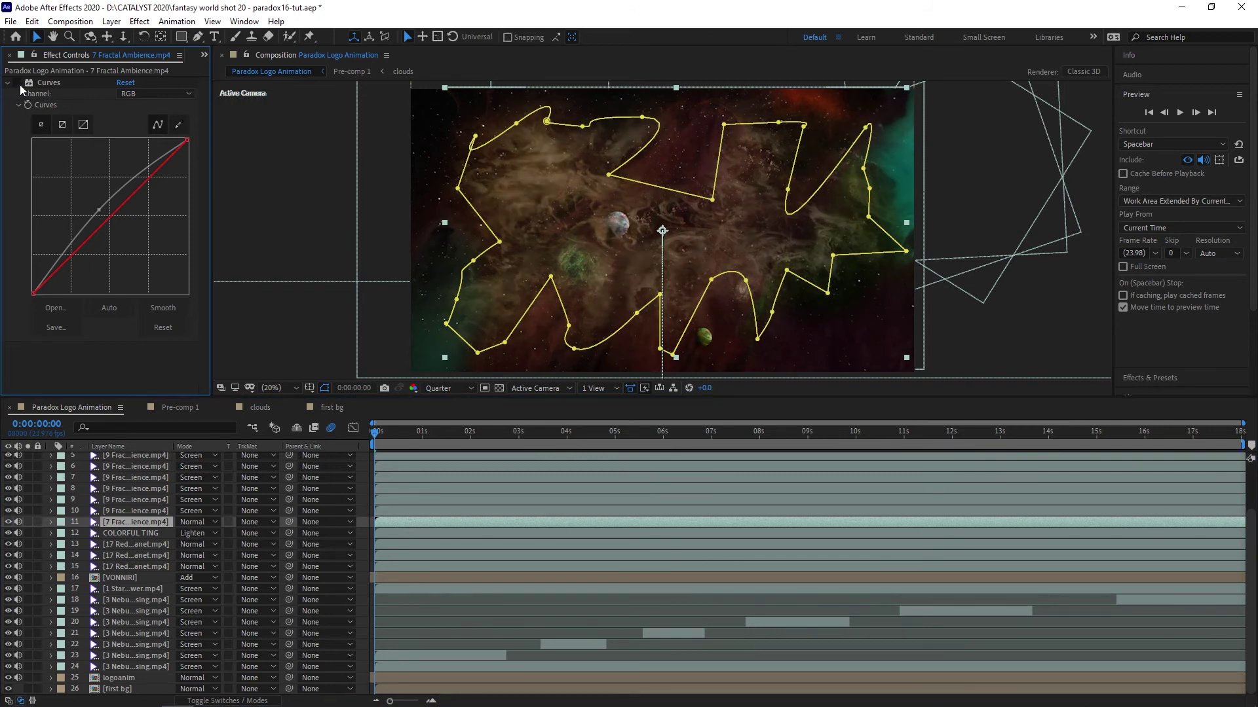
pyautogui.click(190, 522)
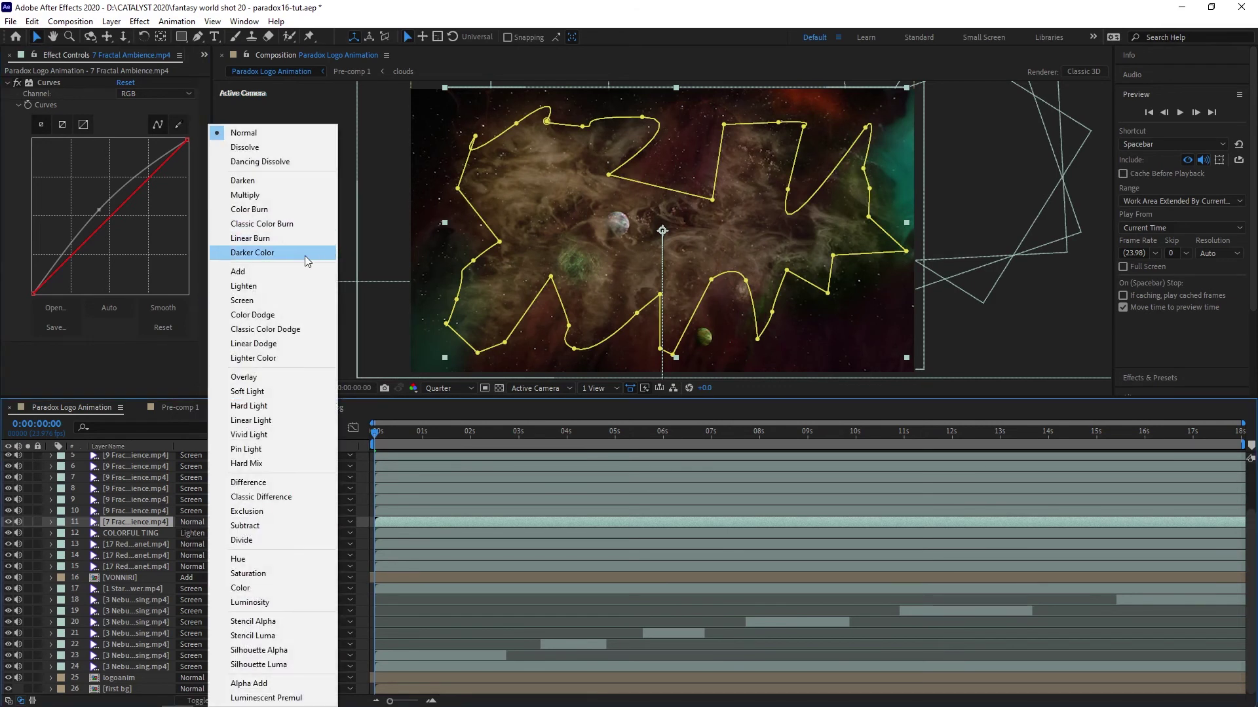
pyautogui.click(284, 314)
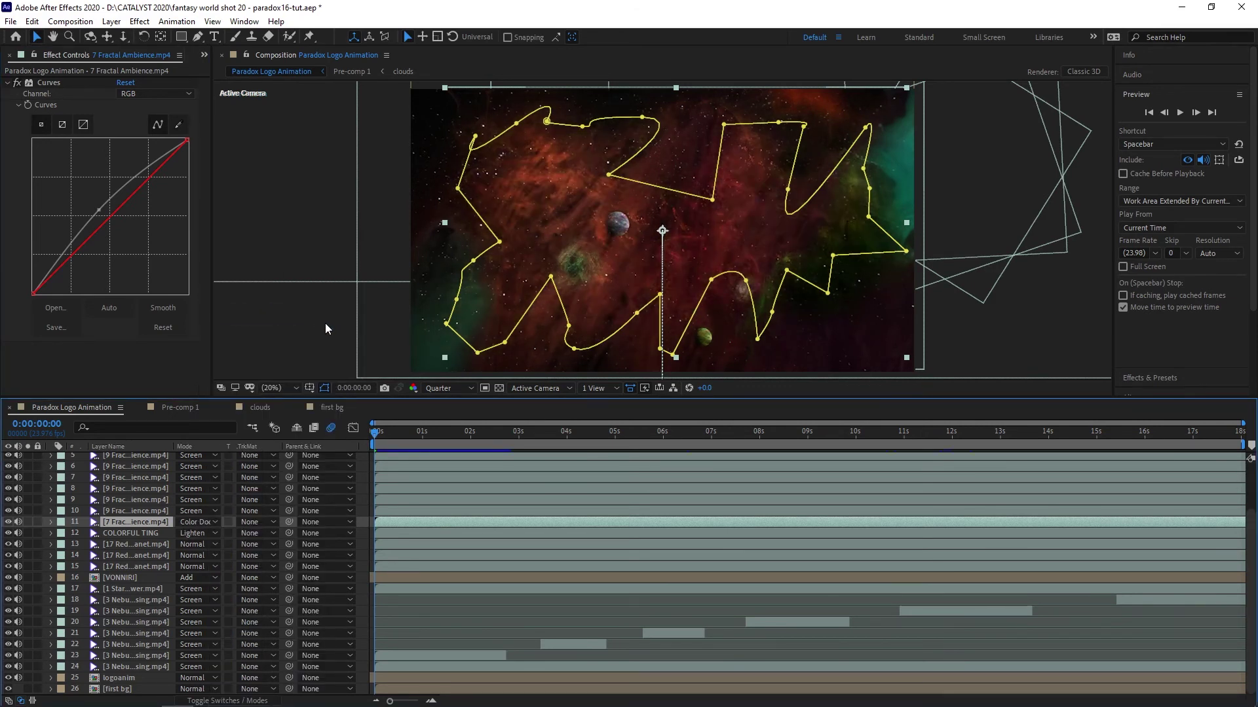
# Step: Examine the masks of the 9 Fractal Ambience layers, the Paradox Pictures title, and the footage layer matted to it
pyautogui.click(121, 507)
pyautogui.click(121, 500)
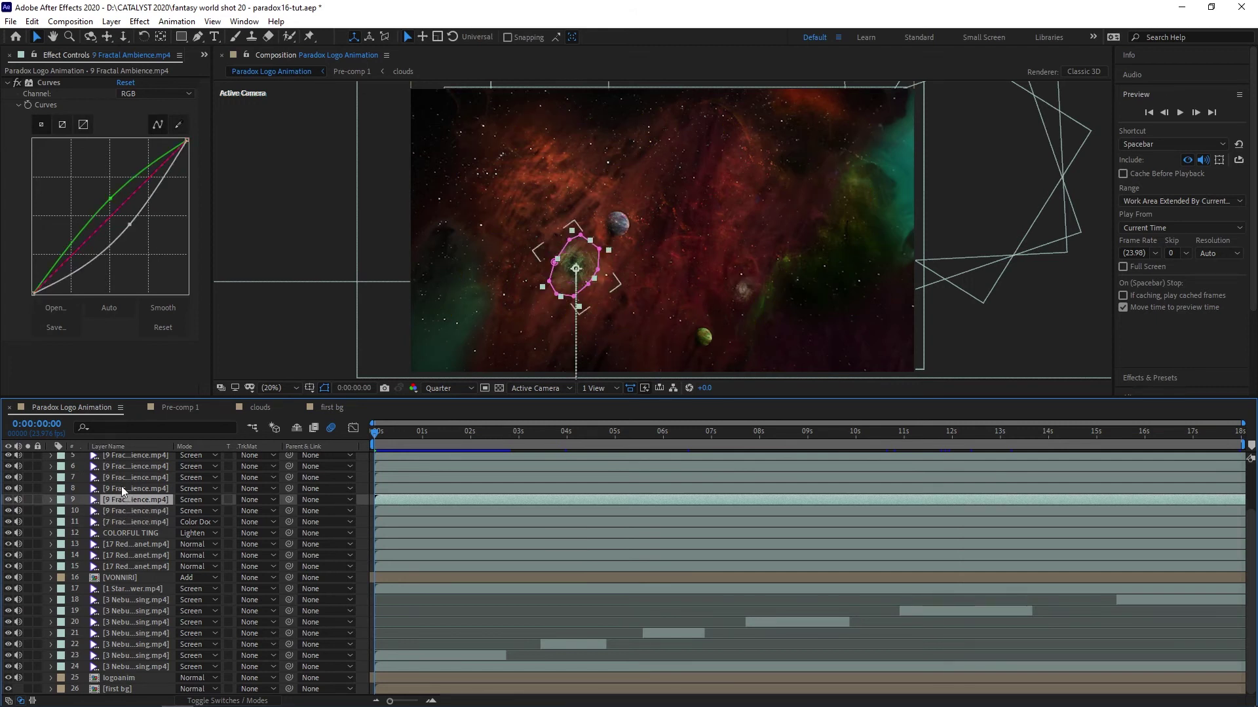
pyautogui.scroll(1, 123, 489)
pyautogui.click(125, 490)
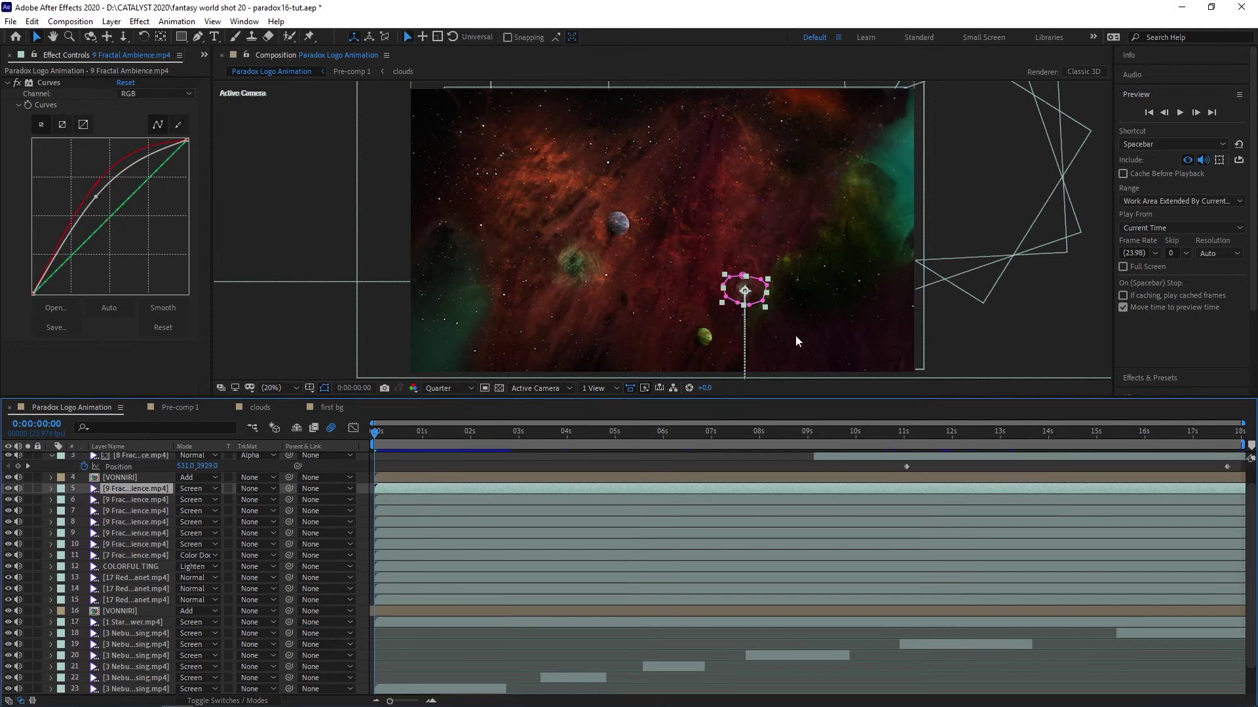
pyautogui.scroll(1, 98, 481)
pyautogui.click(147, 471)
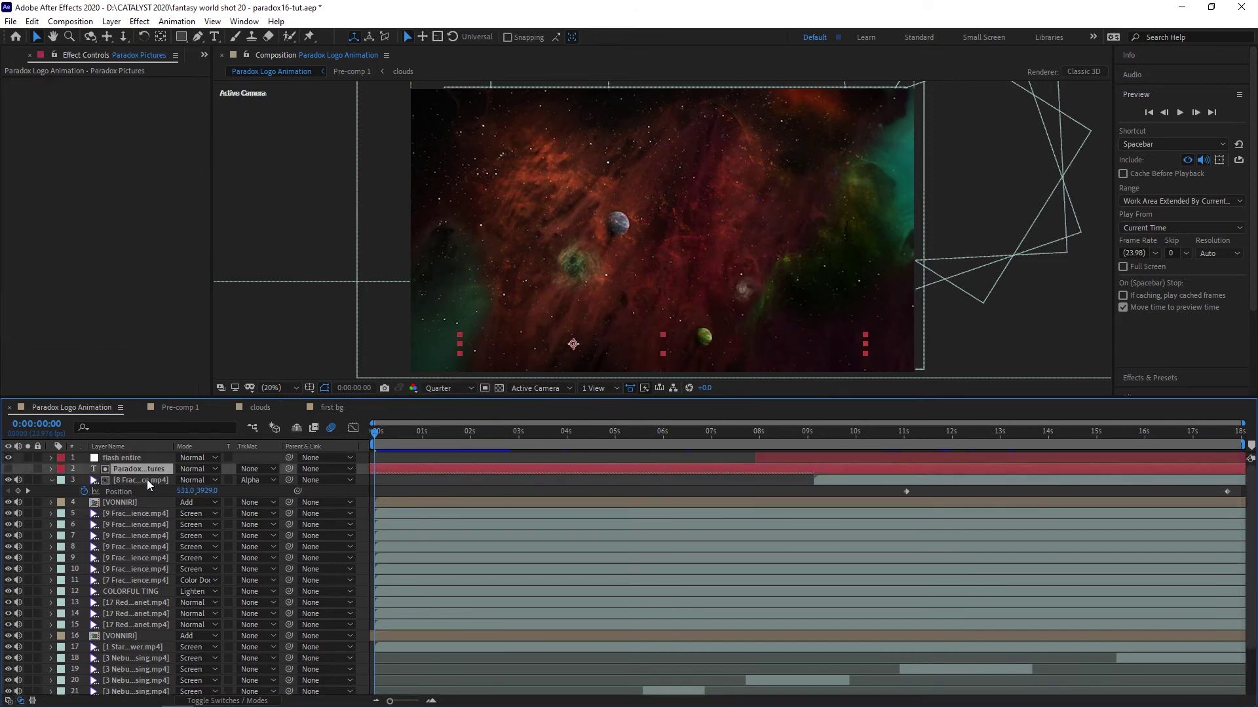
pyautogui.click(147, 479)
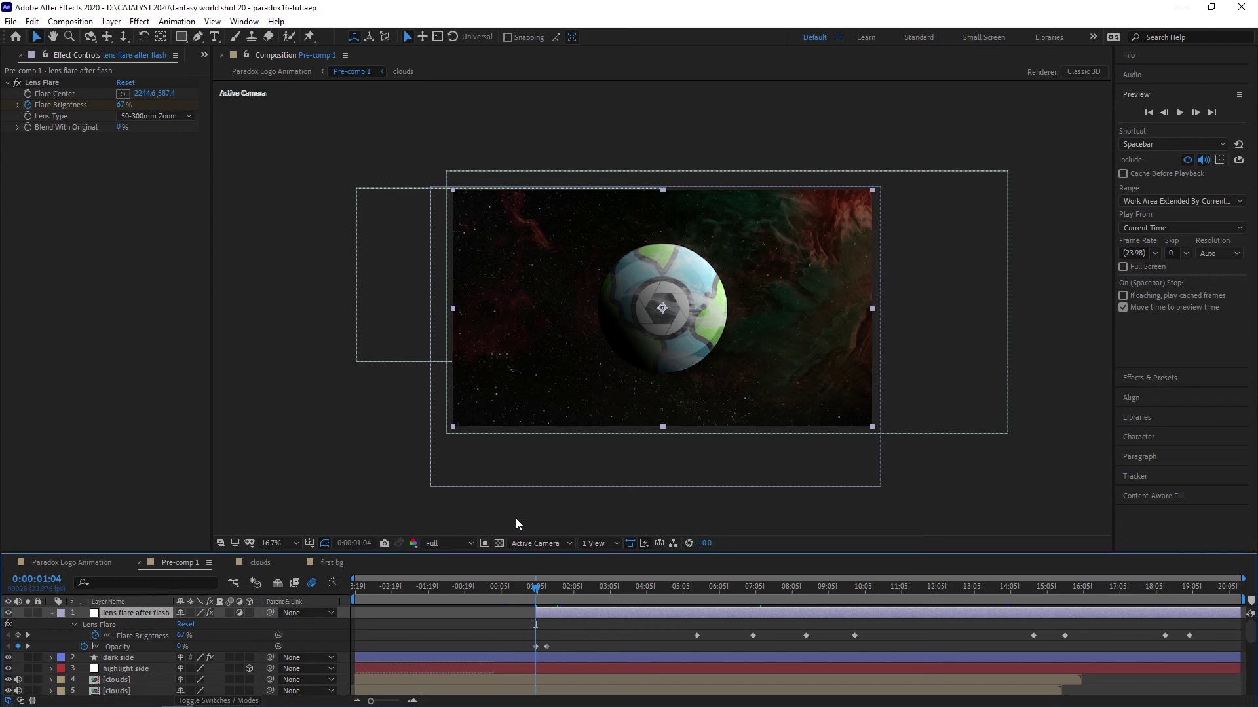
# Step: Scrub Pre-comp 1 through 0:00:01:11, 0:00:05:14, 0:00:07:04 and 0:00:19:00 to examine the lens flare's Opacity and Flare Brightness keyframes
pyautogui.click(547, 593)
pyautogui.click(547, 593)
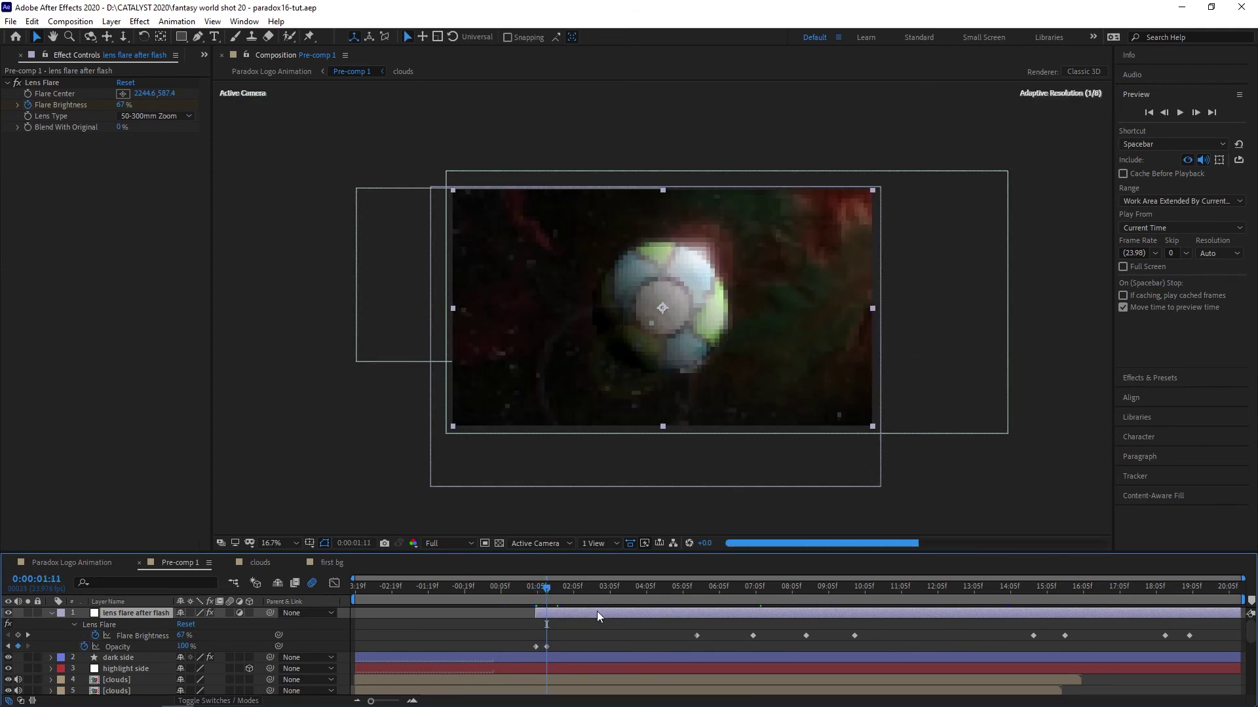
pyautogui.moveTo(550, 588); pyautogui.dragTo(705, 637)
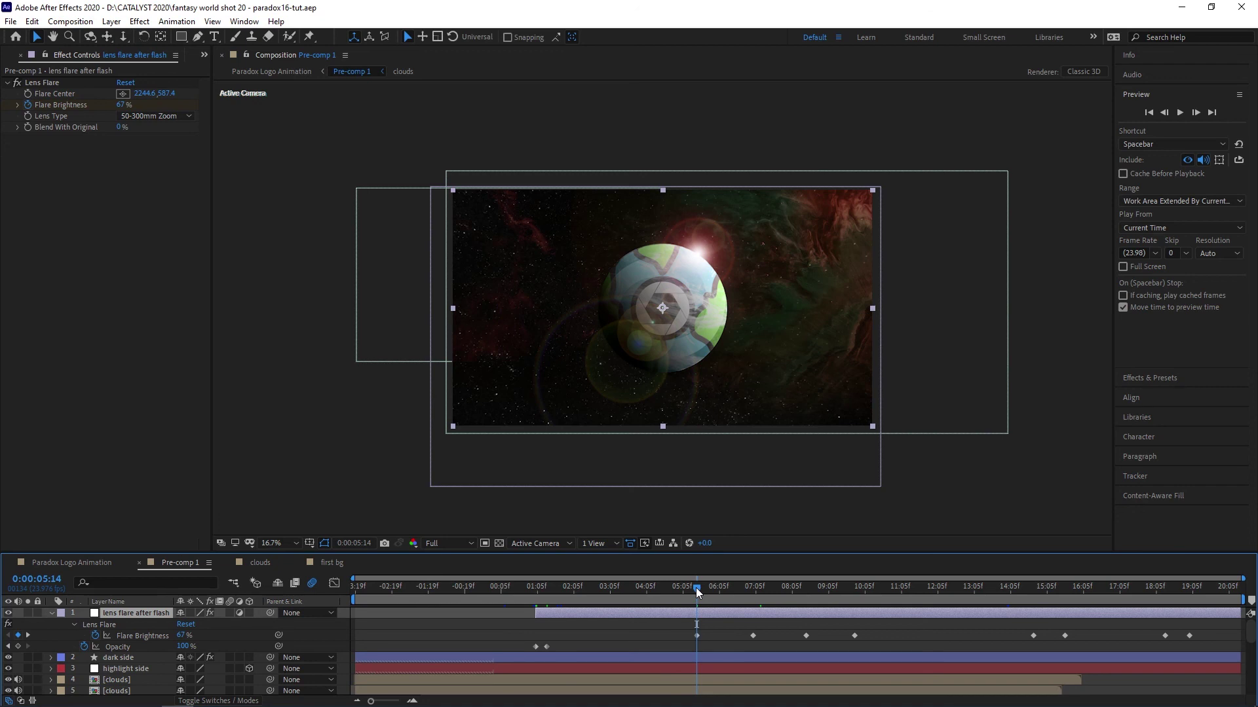
pyautogui.moveTo(695, 588); pyautogui.dragTo(755, 596)
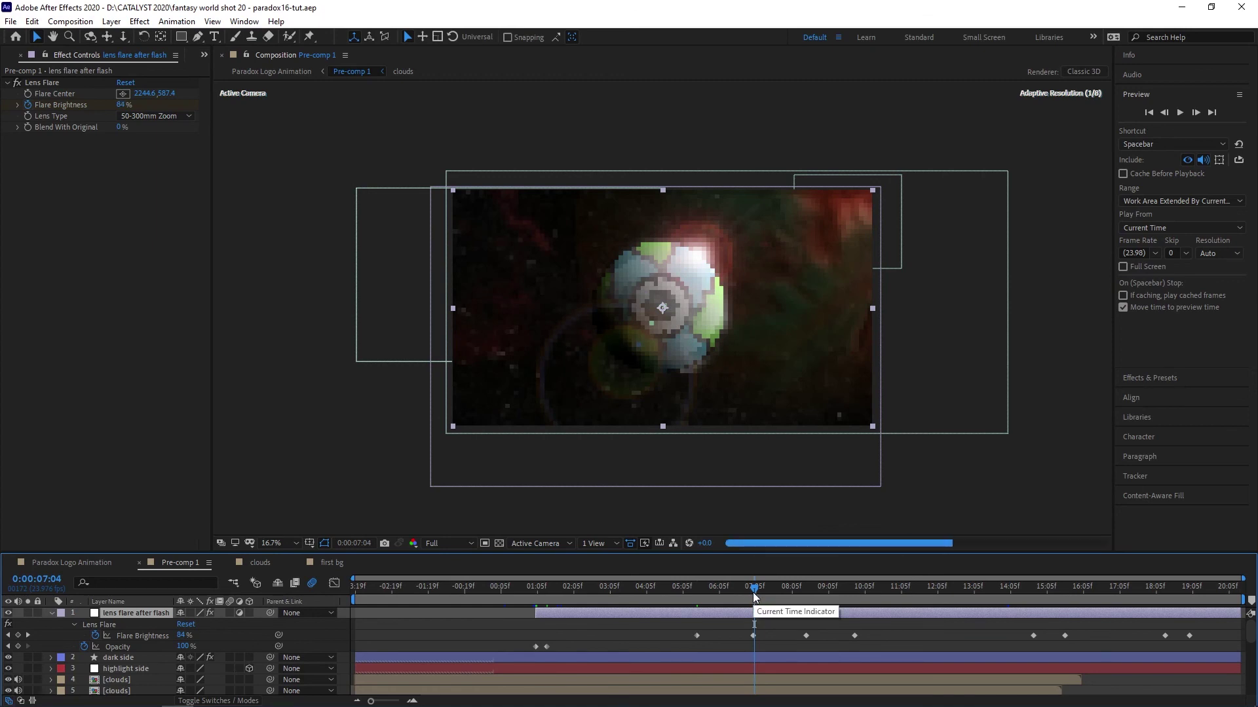
pyautogui.moveTo(754, 596); pyautogui.dragTo(1186, 596)
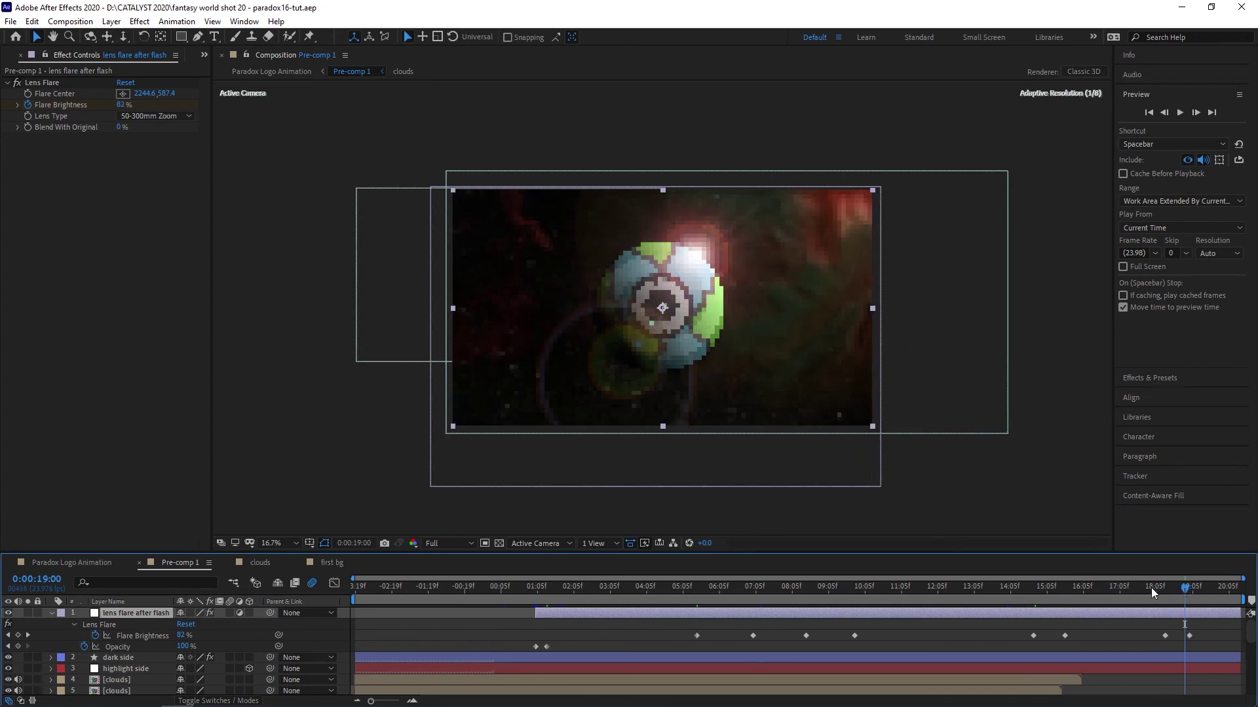